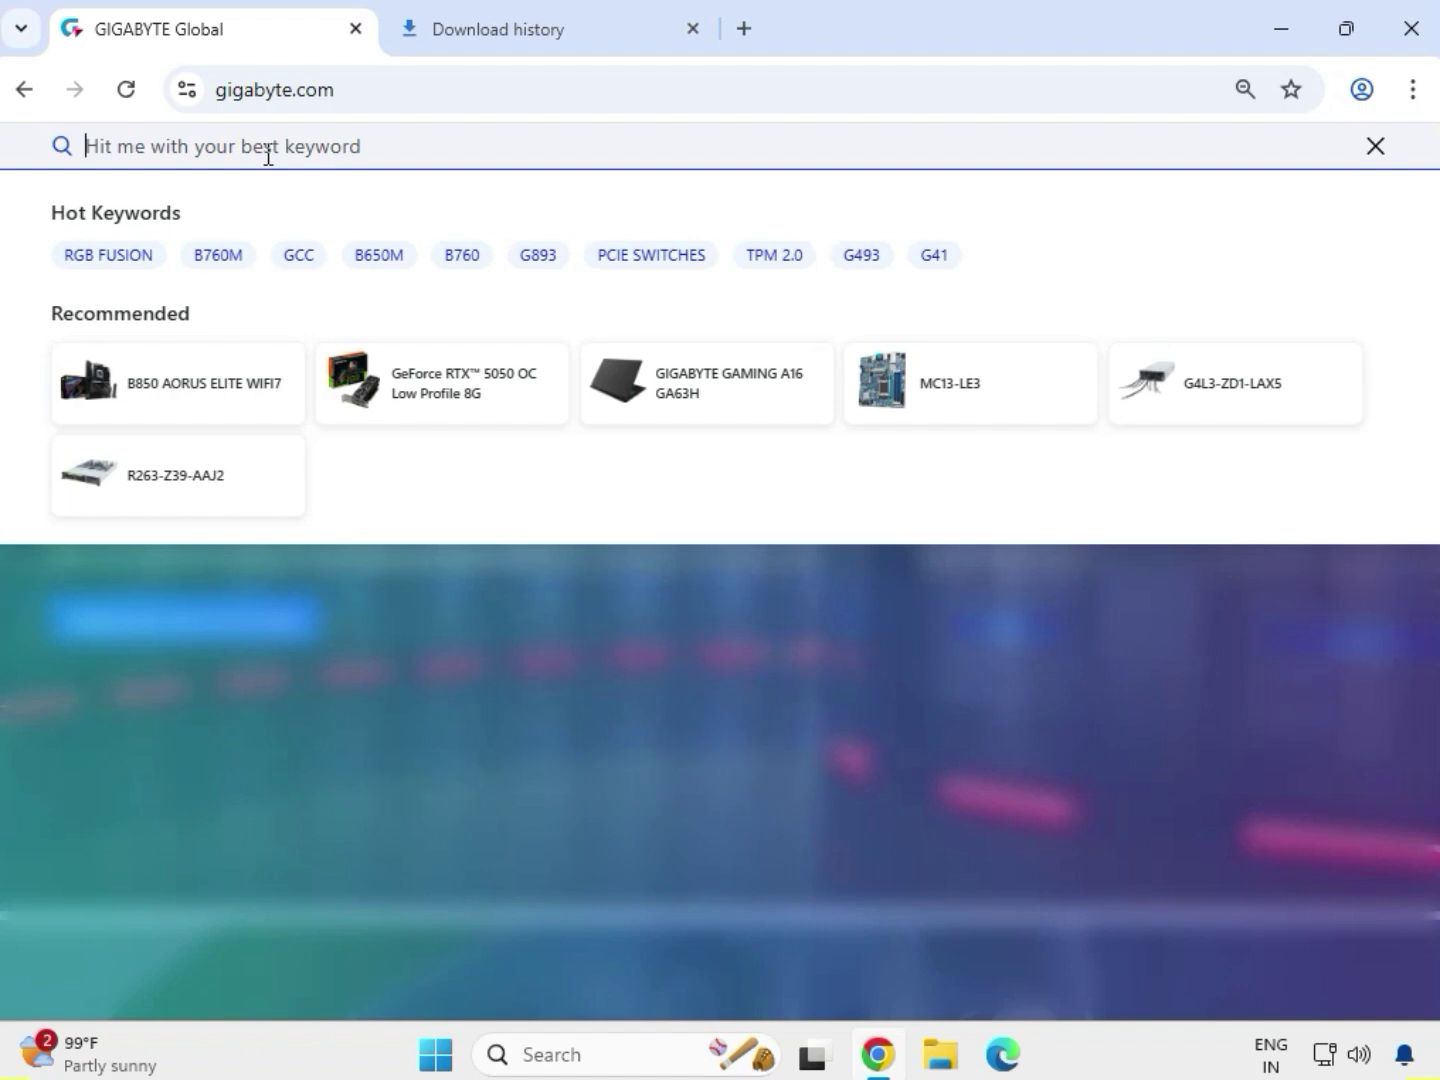
# Search the GIGABYTE site for "B450M DS3H V2".
pyautogui.write('B45')
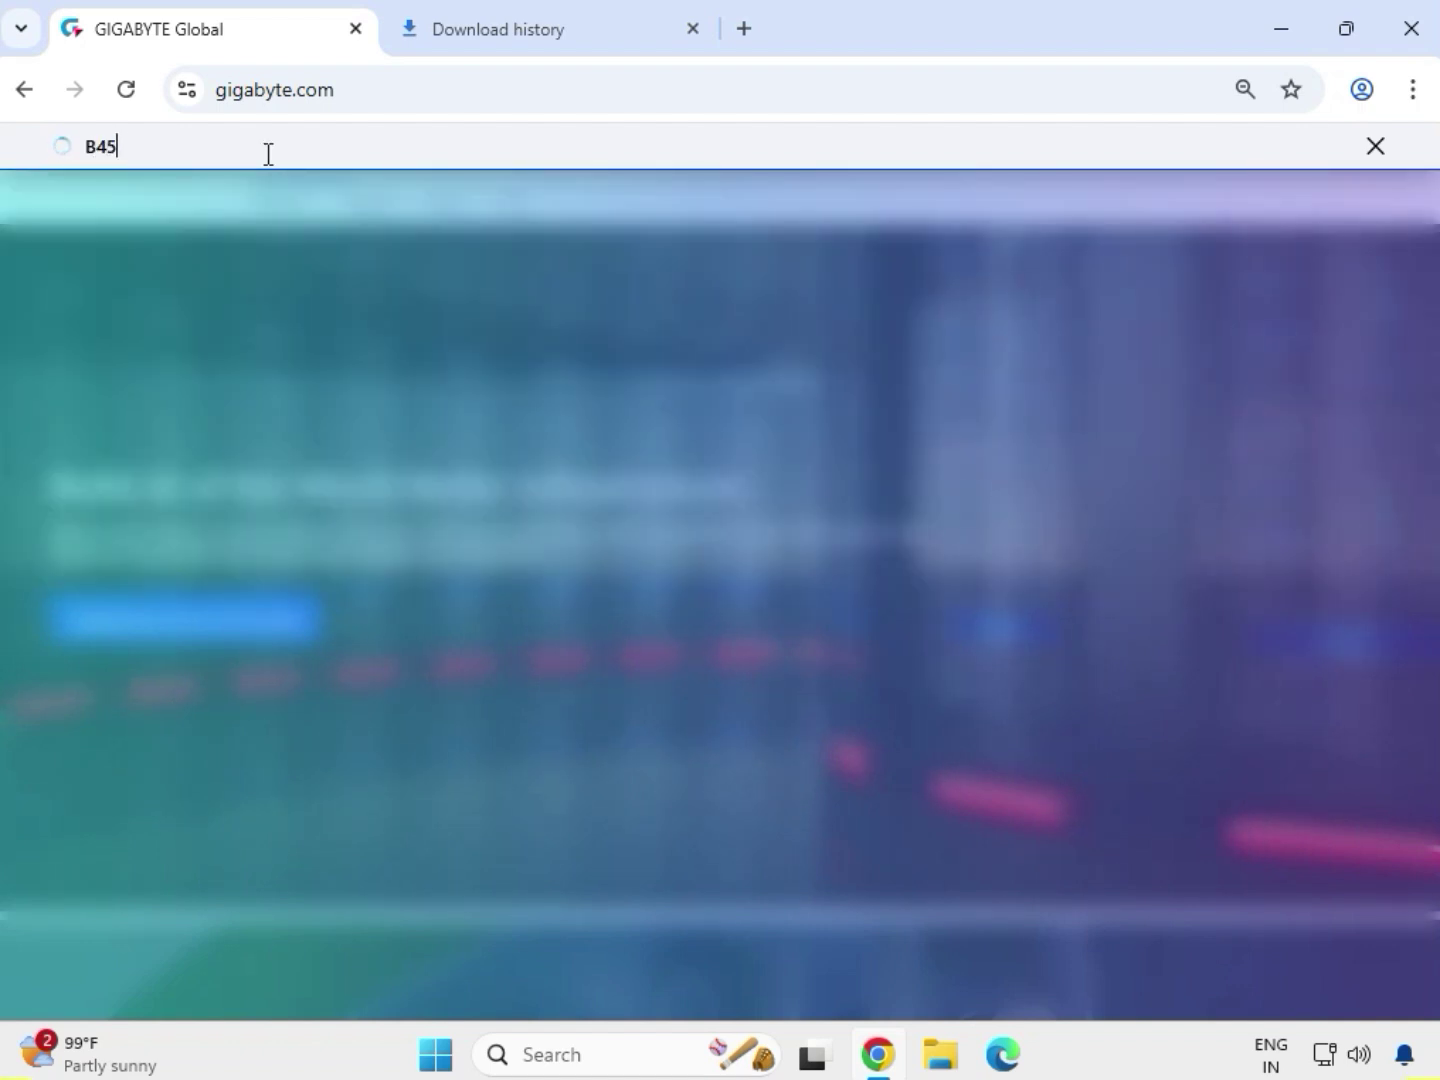
pyautogui.write('0M')
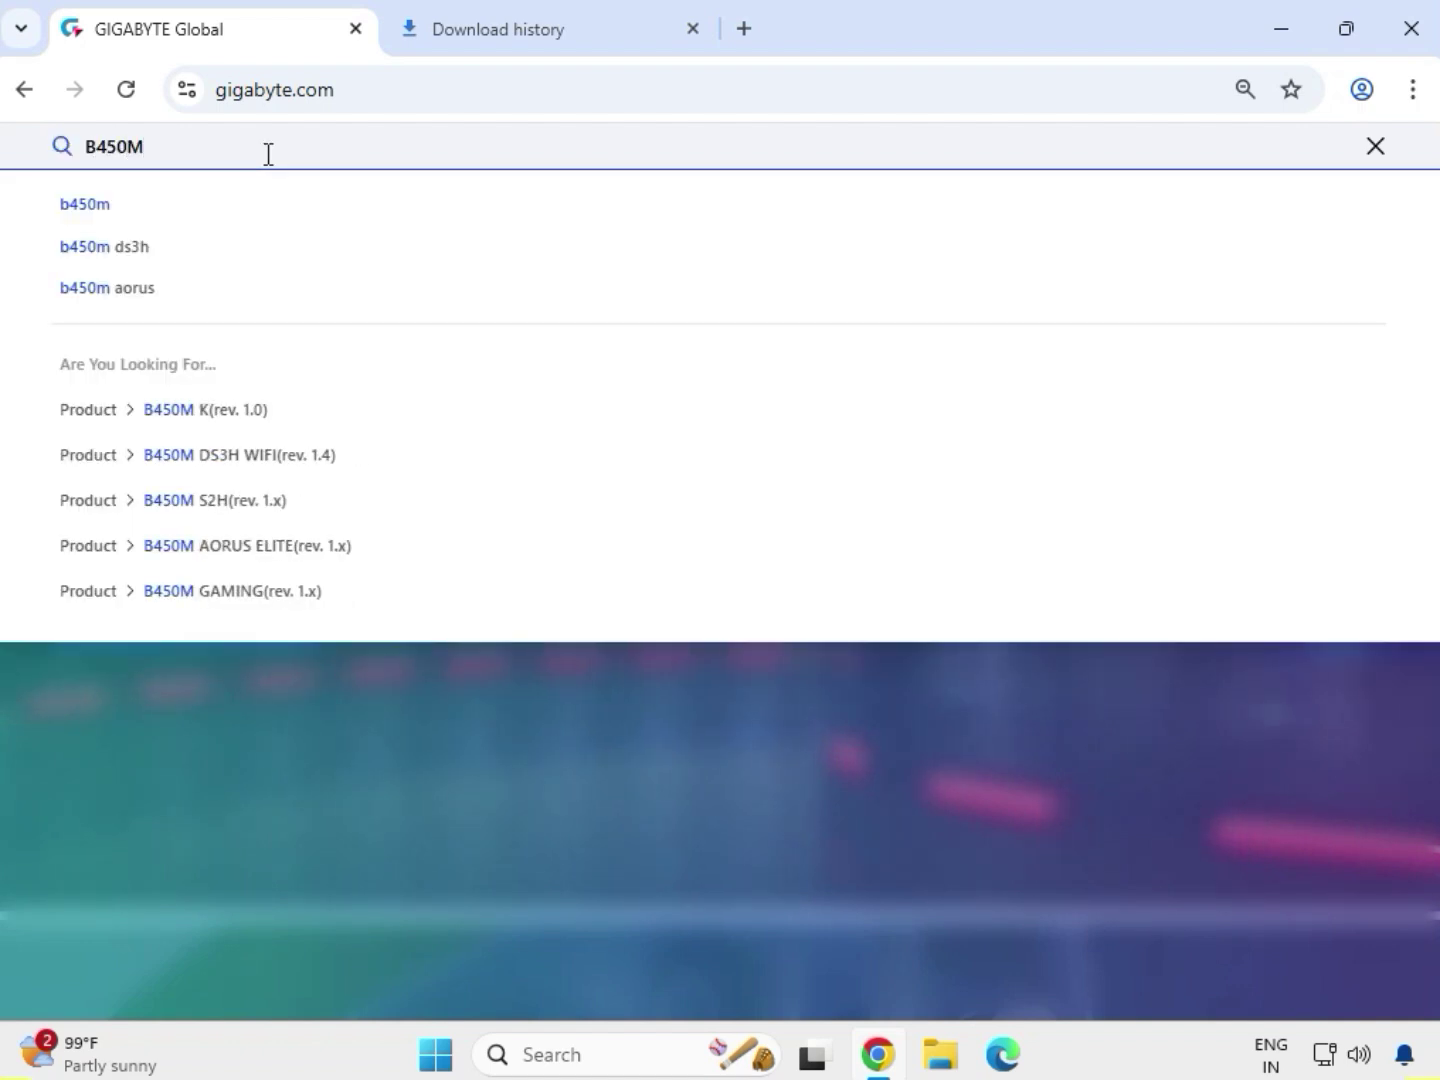
pyautogui.write(' DS3H')
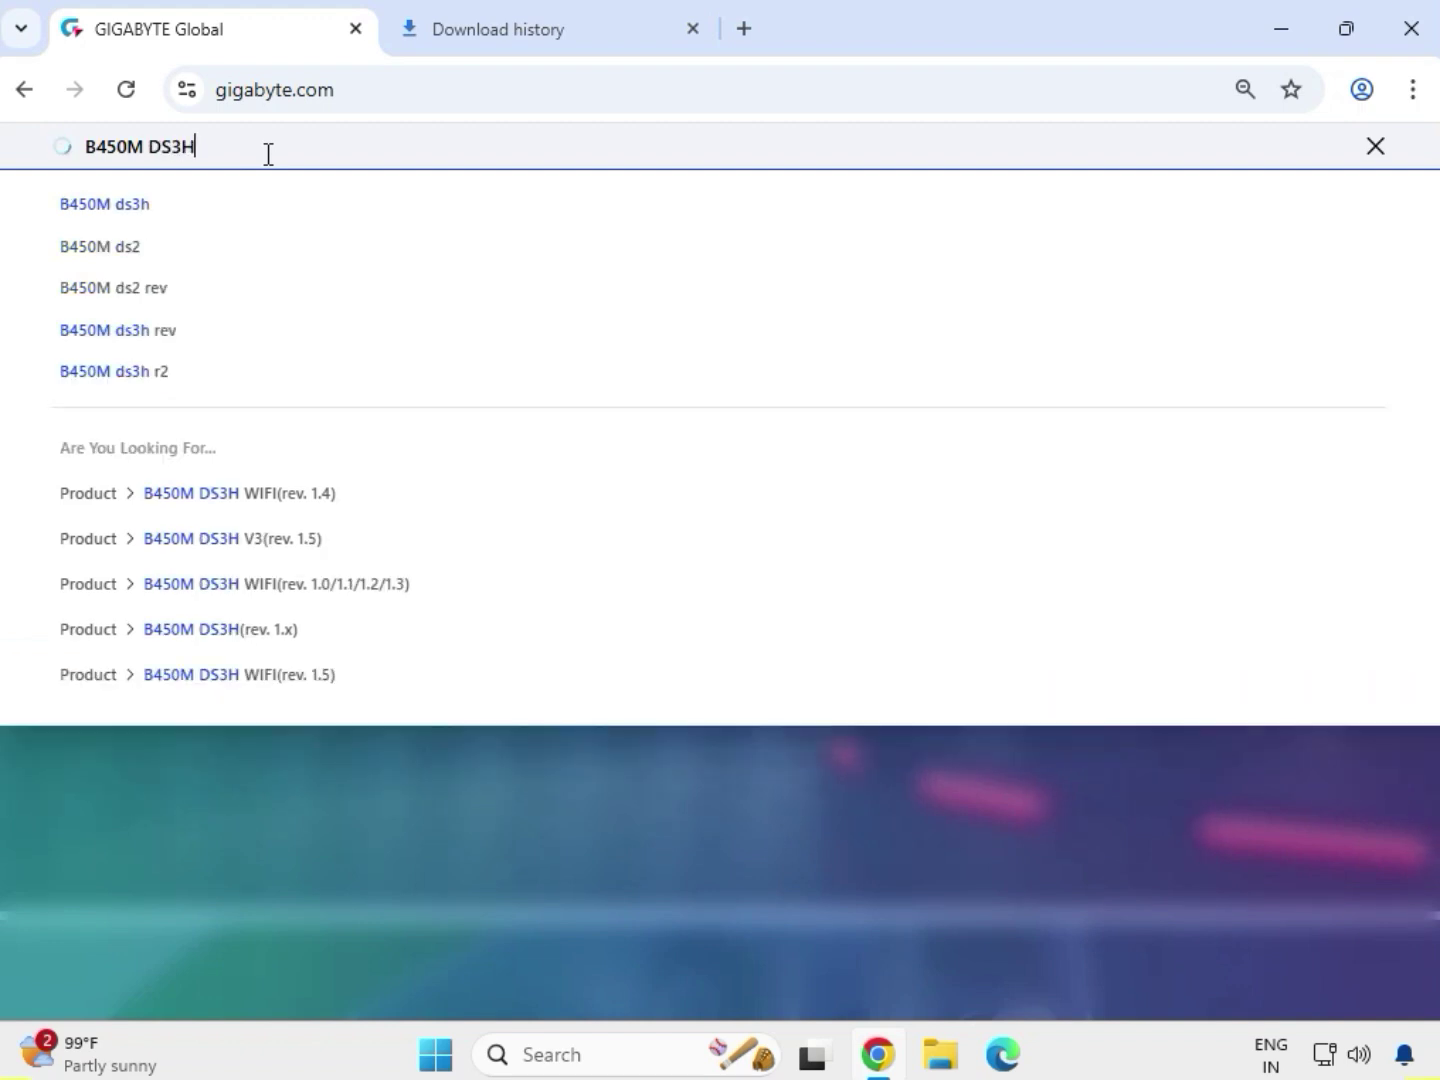
pyautogui.write(' V')
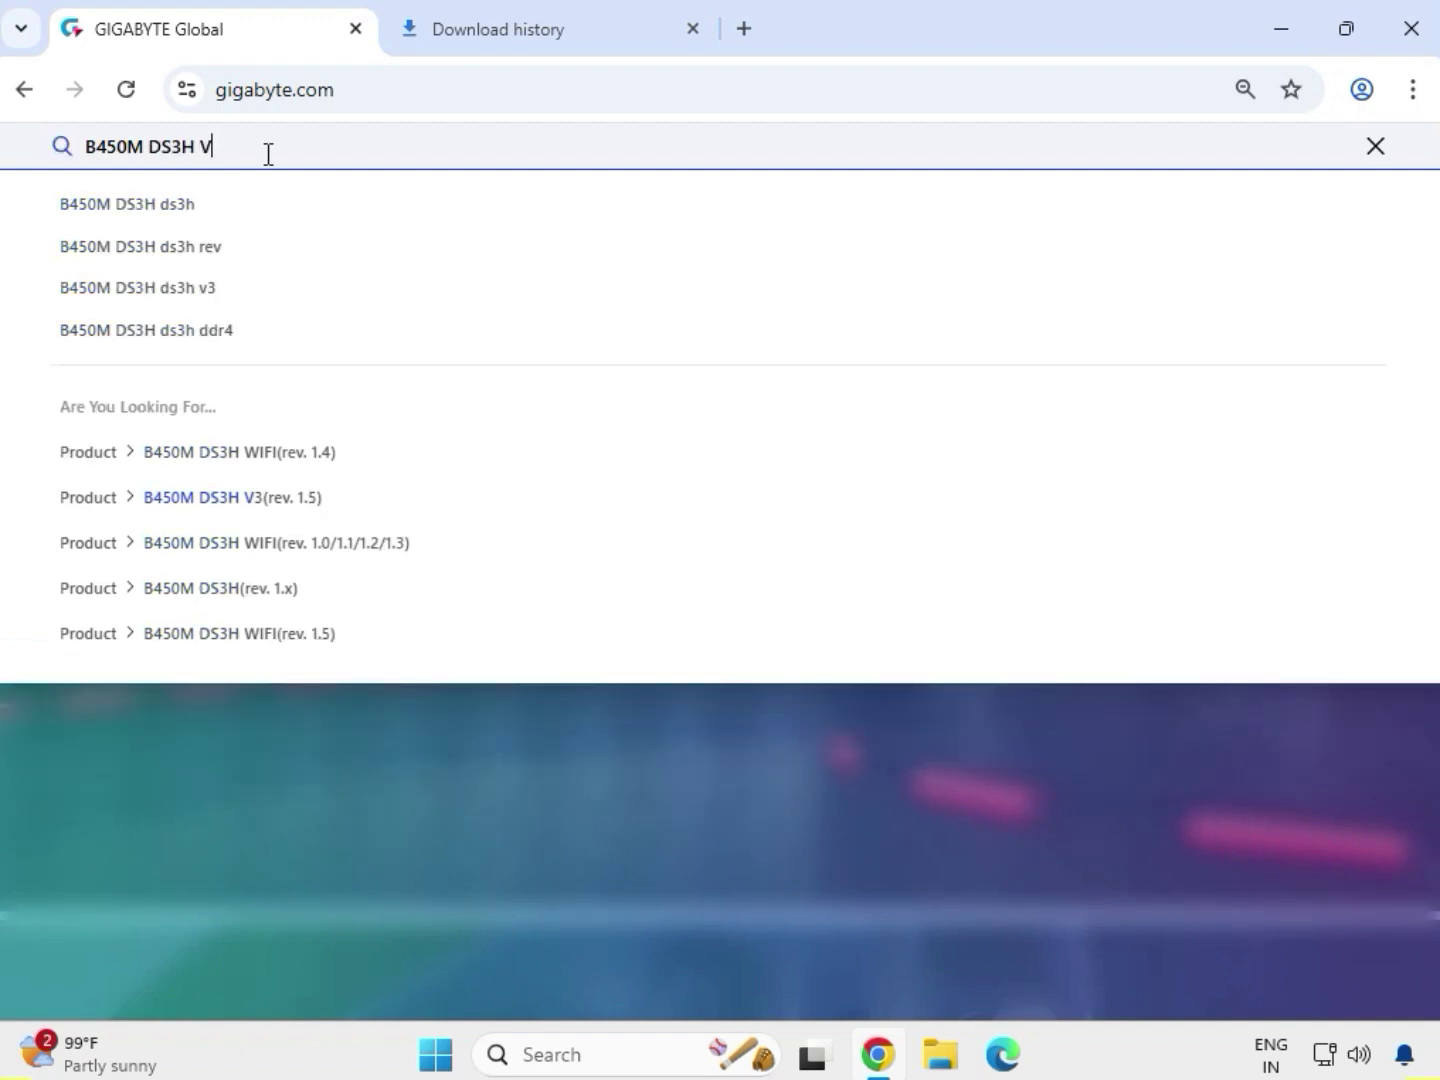
pyautogui.write('2')
pyautogui.press('Return')
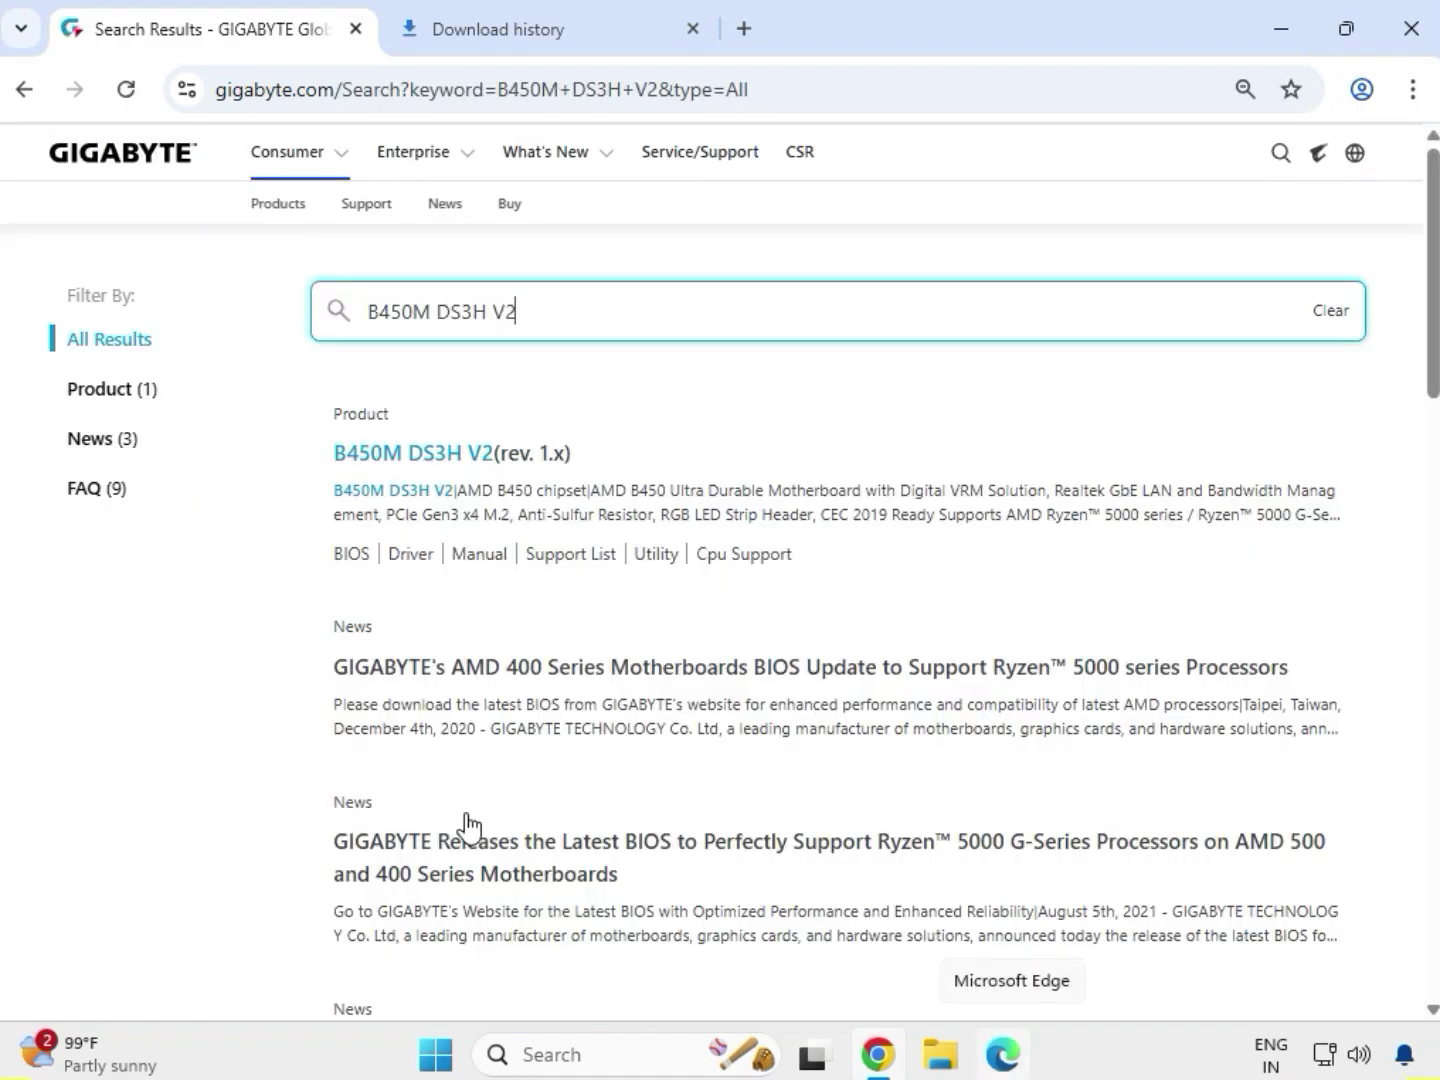
# Filter the search results to products and open the B450M DS3H V2 (rev. 1.x) product page.
pyautogui.click(92, 395)
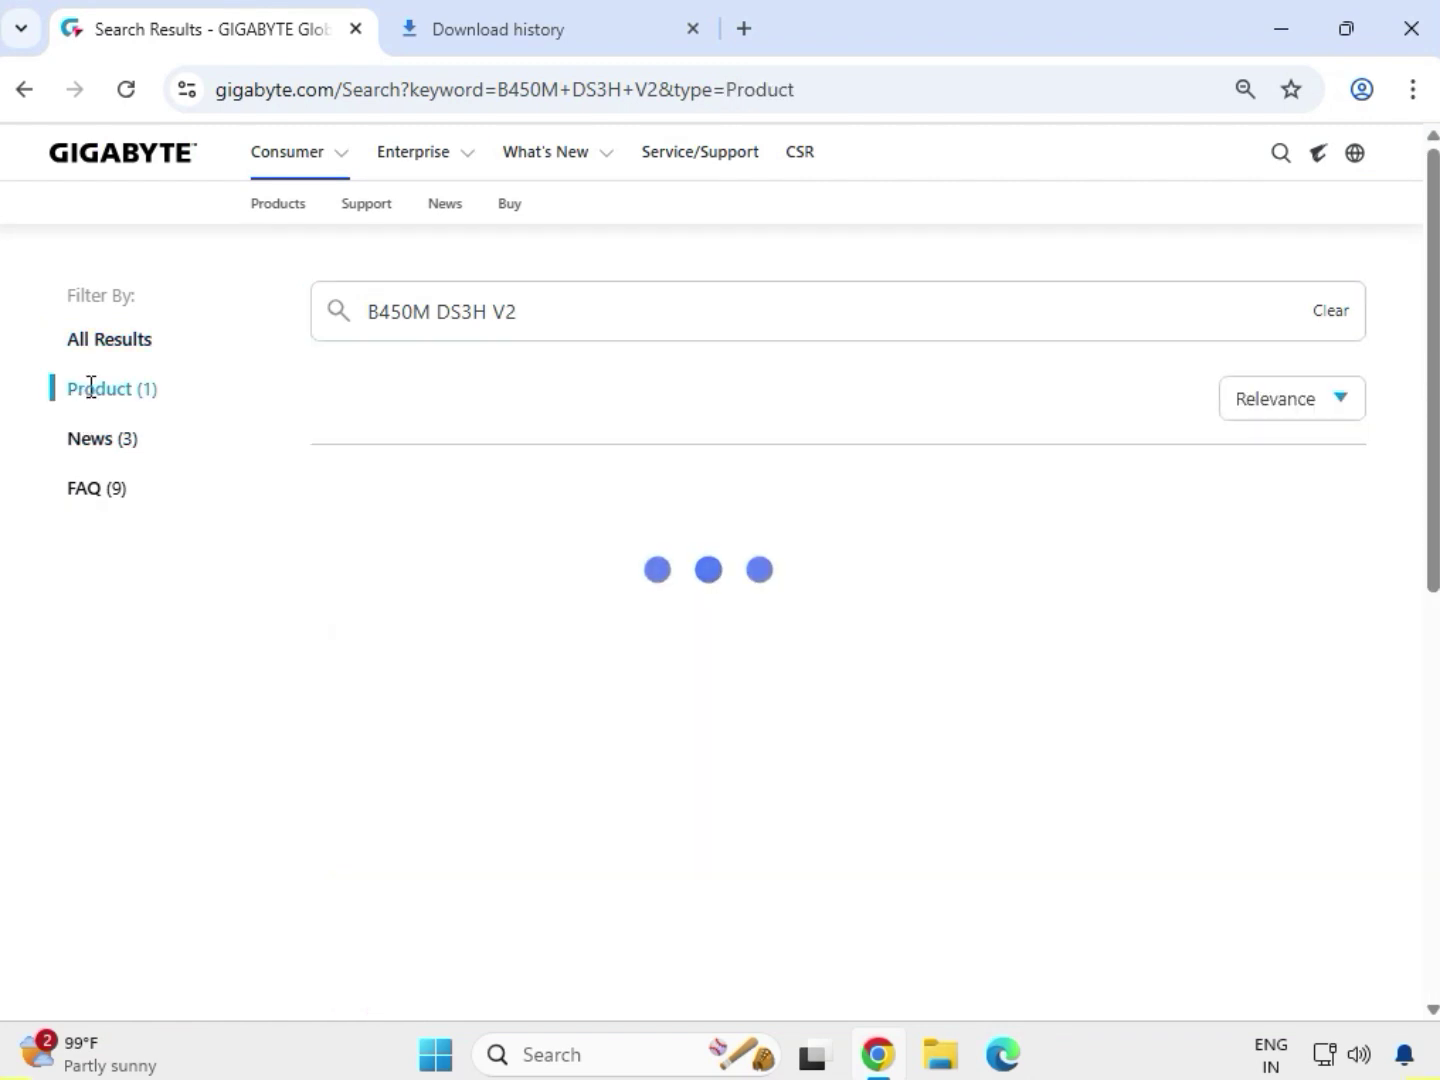
pyautogui.moveTo(91, 388); pyautogui.dragTo(116, 388)
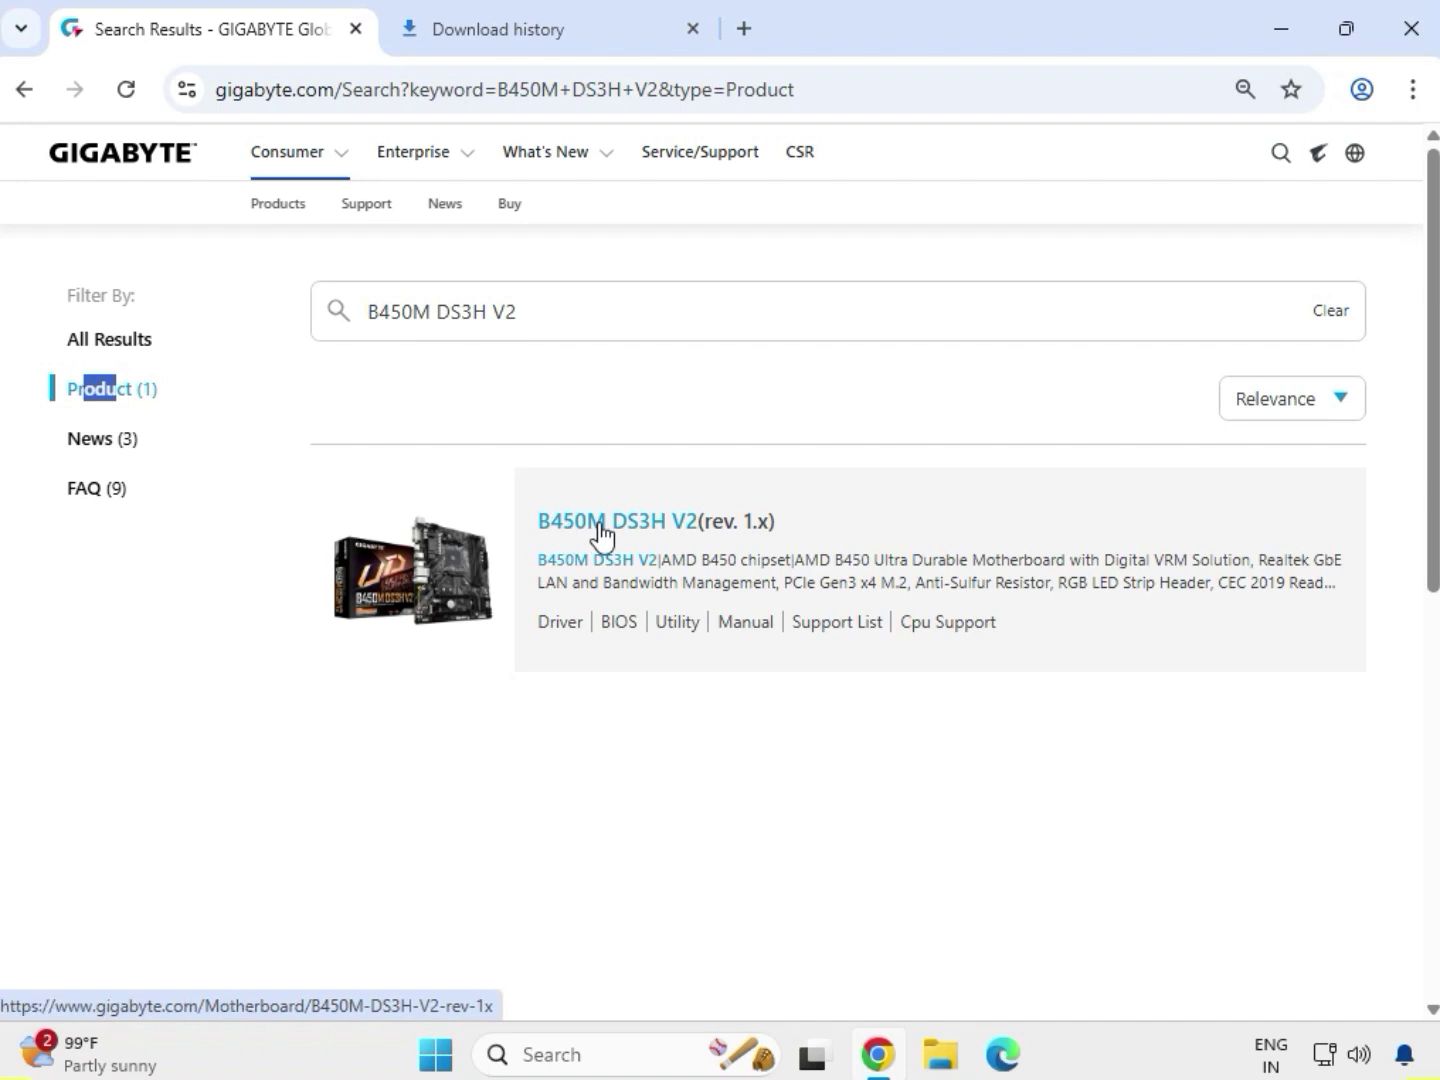
pyautogui.click(599, 523)
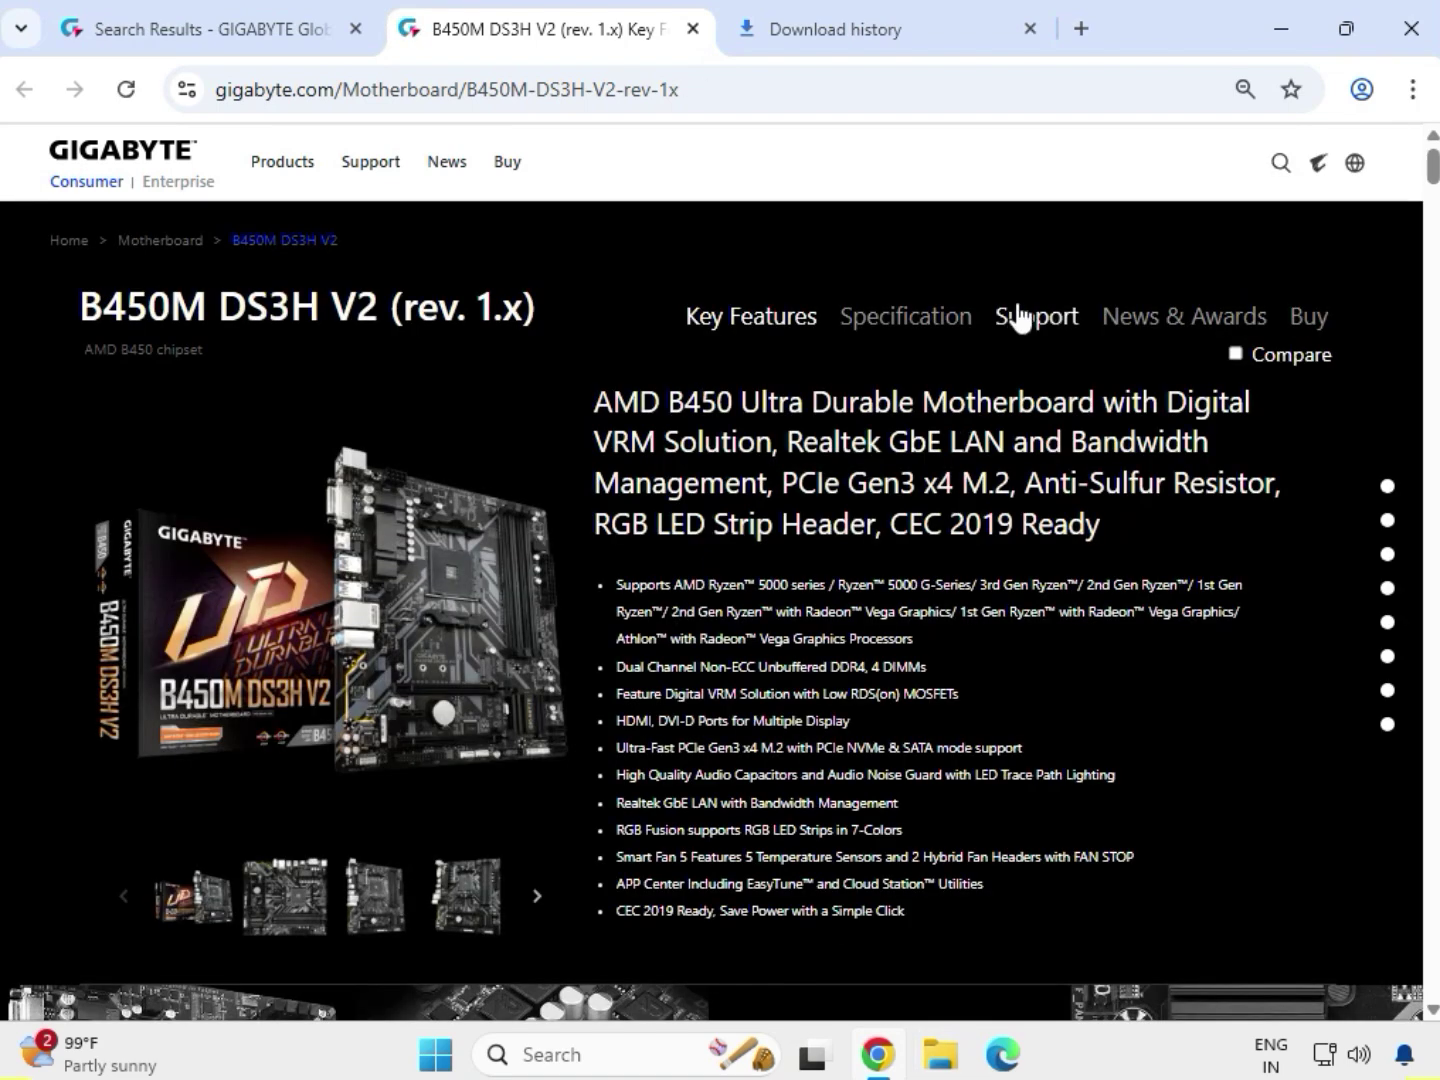
# Open the motherboard's support downloads and set the driver OS to Windows 11 64bit.
pyautogui.click(1037, 319)
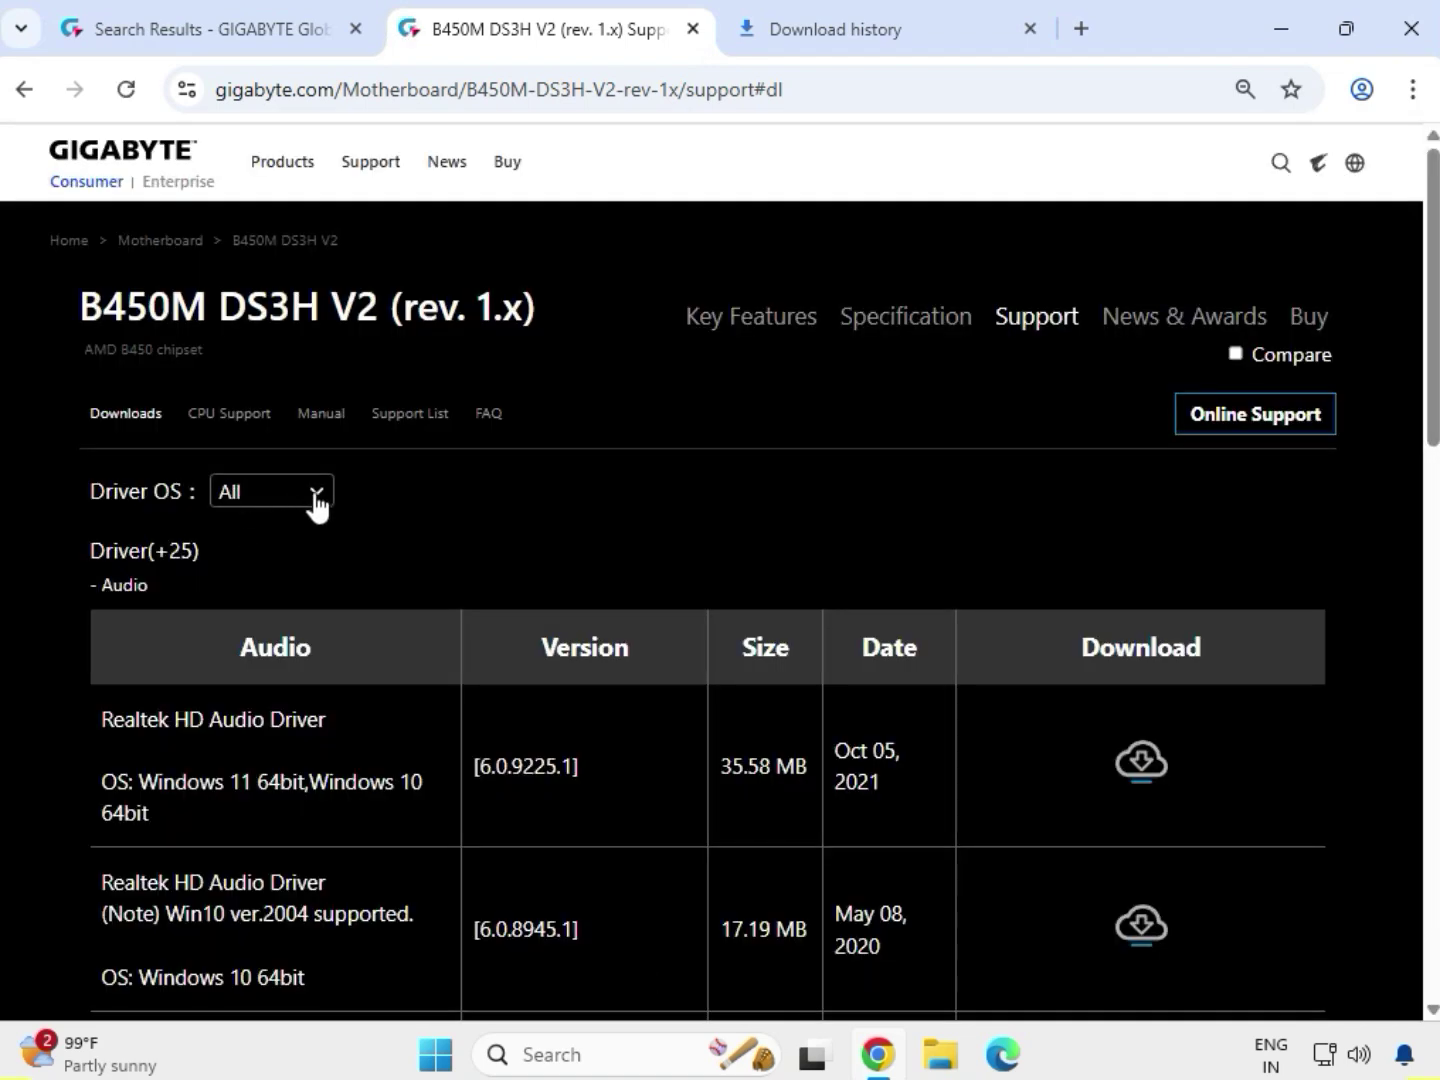
pyautogui.click(313, 491)
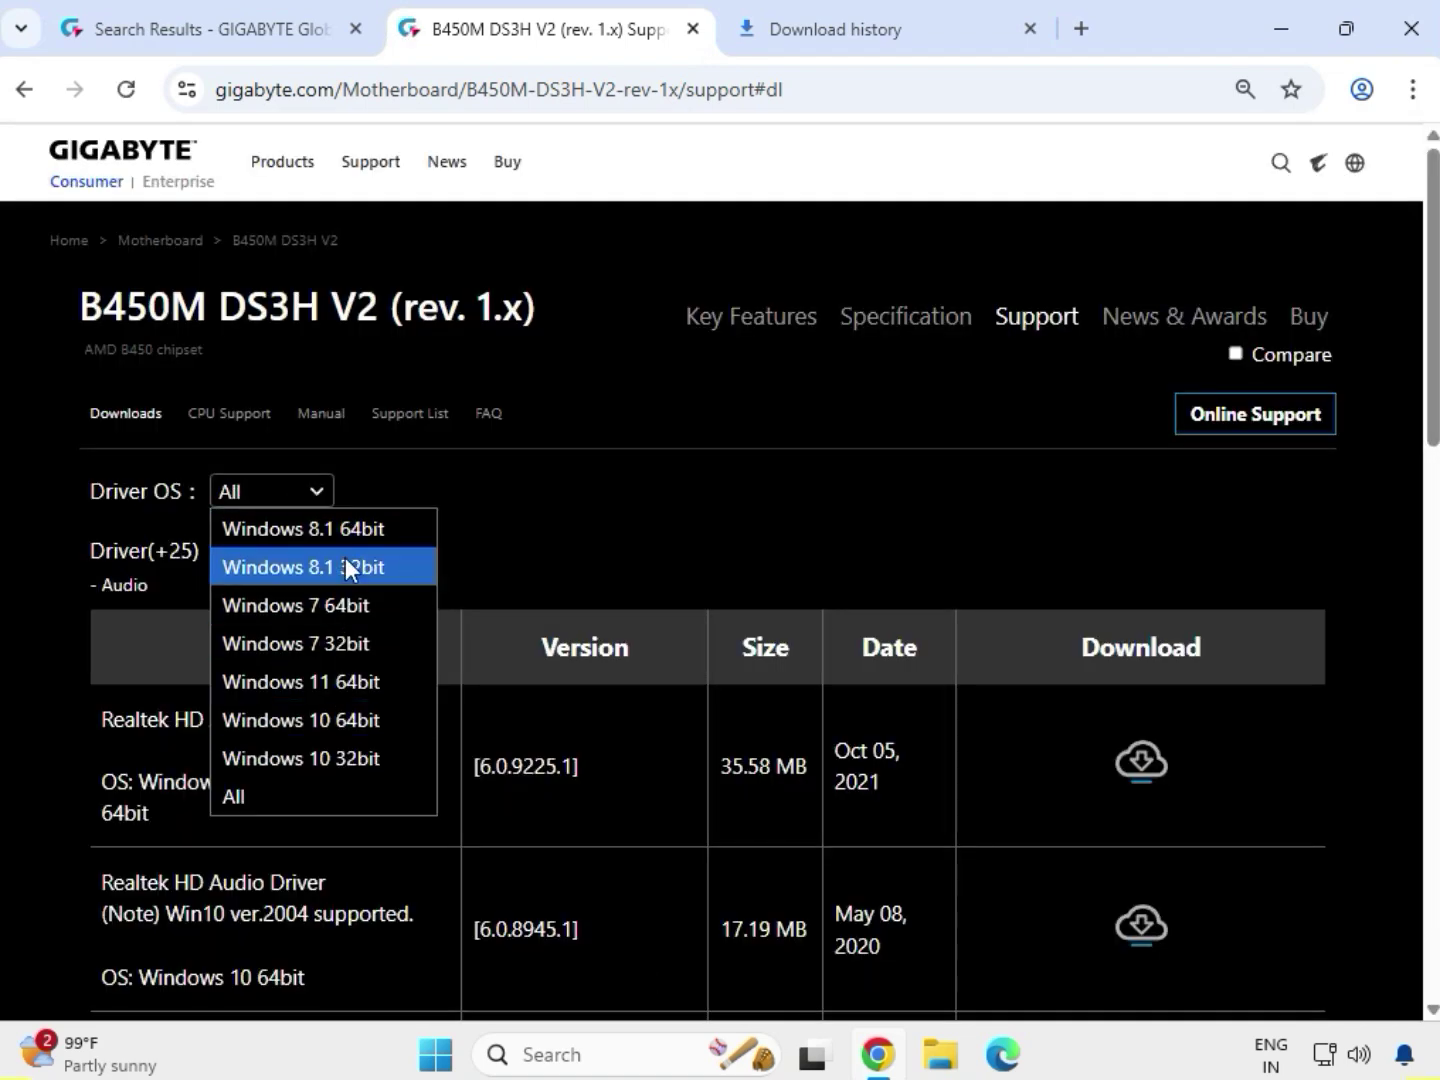
pyautogui.click(331, 688)
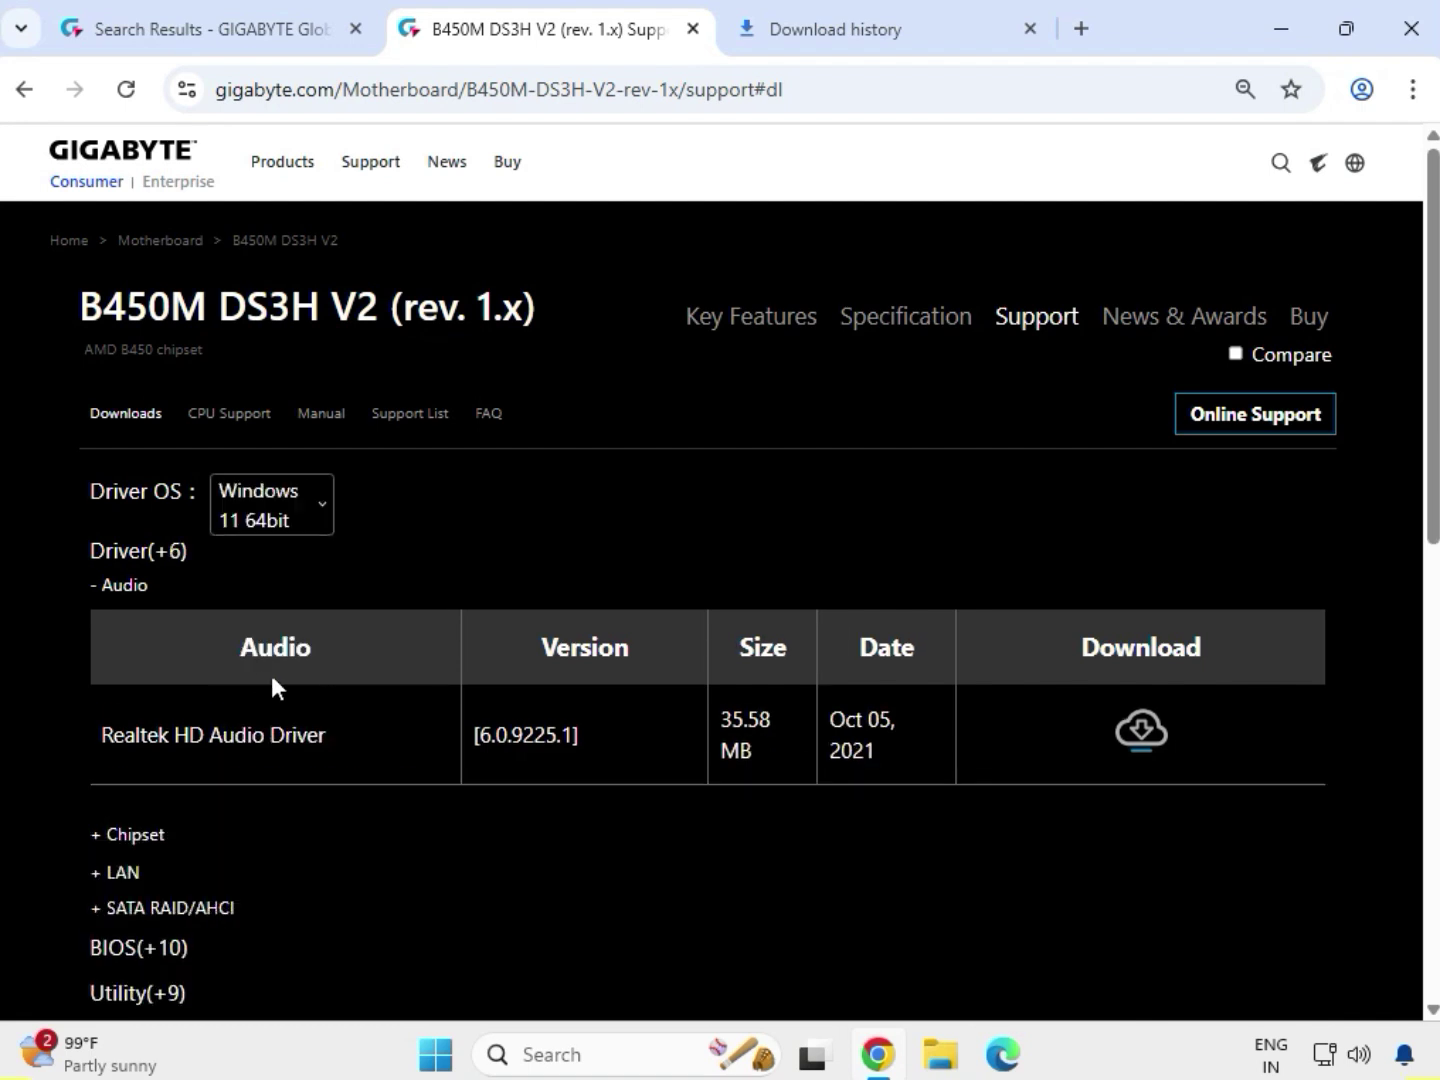
# Download the Realtek HD Audio Driver, version 6.0.9225.1, from the Audio category.
pyautogui.moveTo(106, 589); pyautogui.dragTo(136, 597)
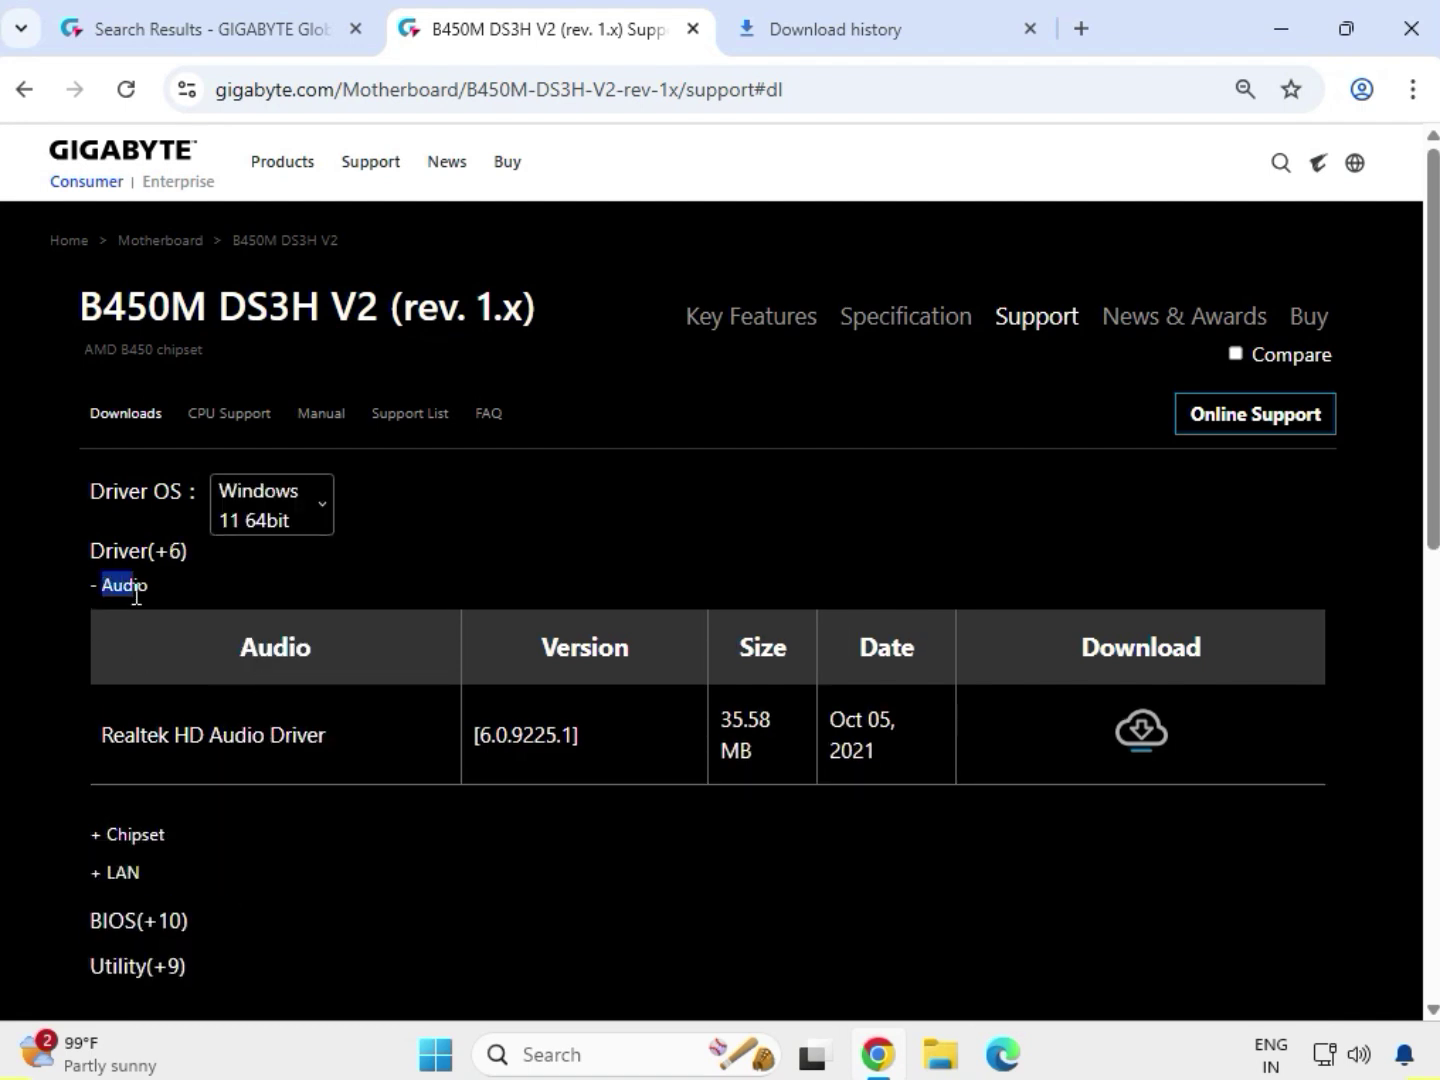
pyautogui.click(110, 595)
pyautogui.moveTo(111, 722); pyautogui.dragTo(896, 750)
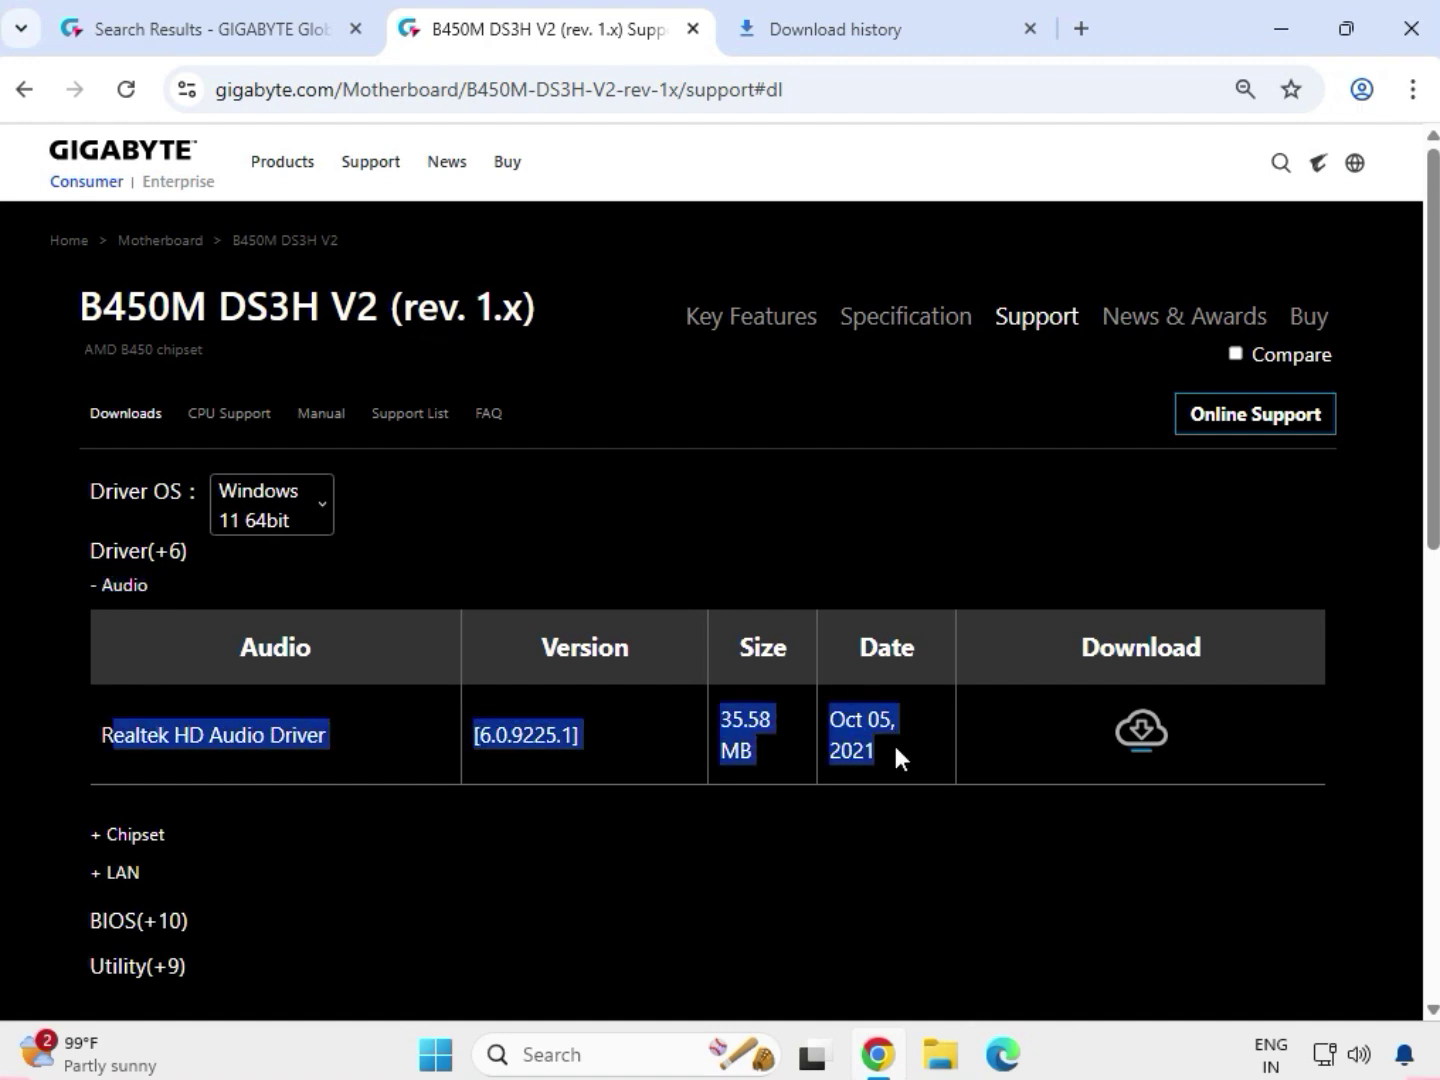
pyautogui.click(1140, 736)
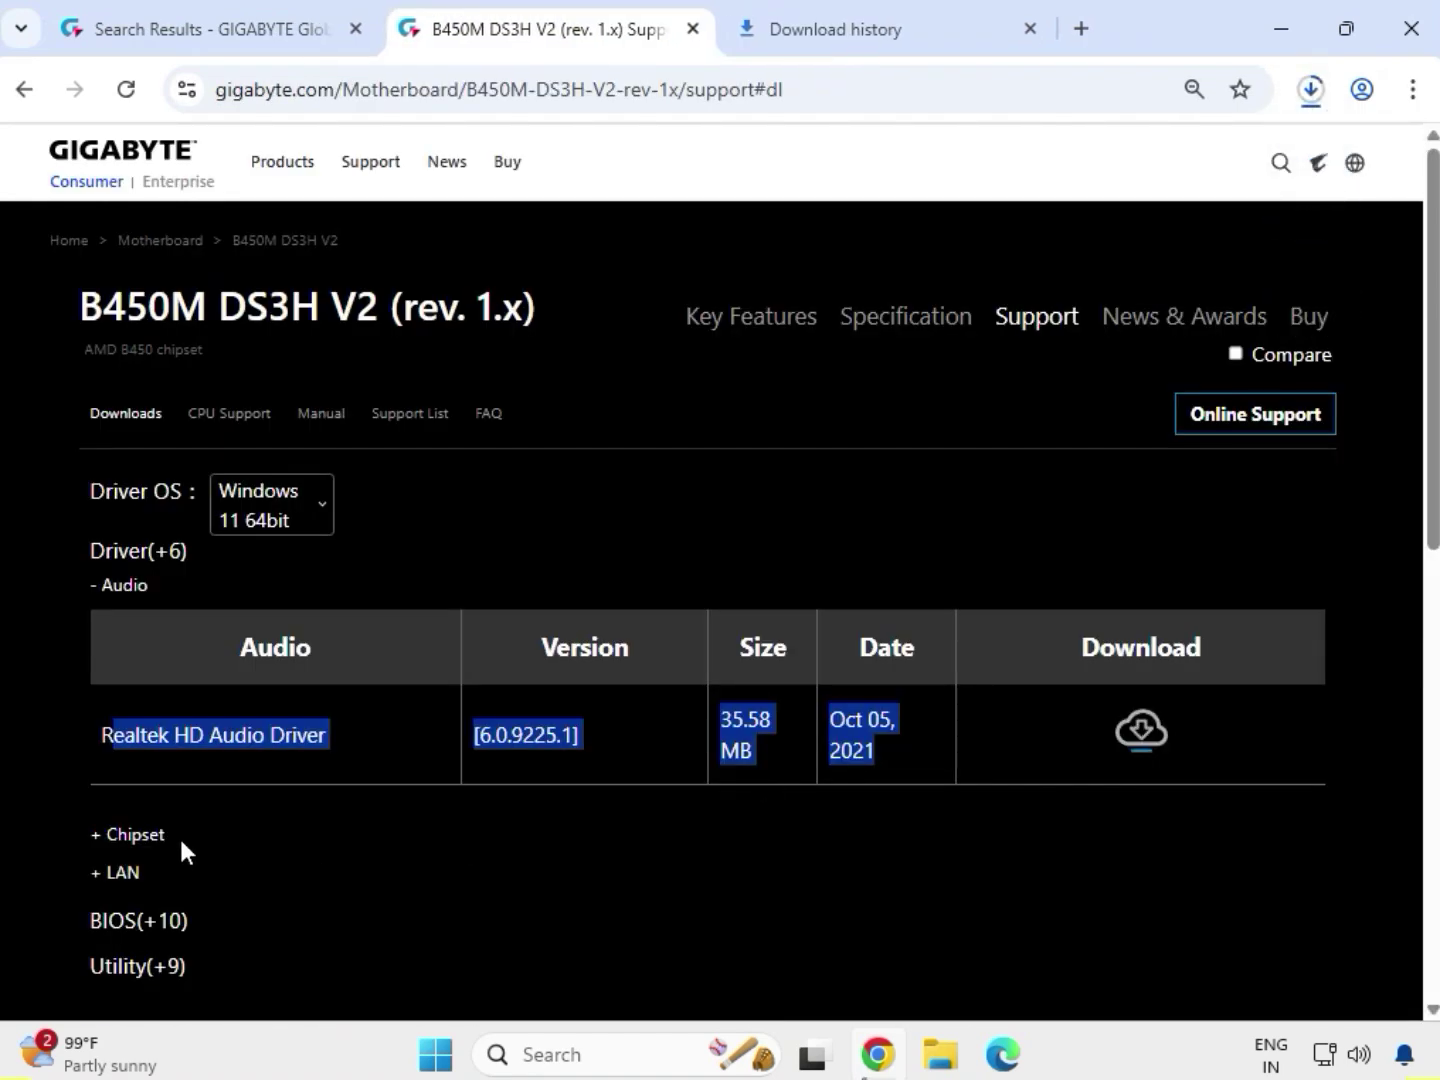
# Expand the Chipset category and download the AMD Chipset Driver, version 5.11.02.217.
pyautogui.doubleClick(112, 838)
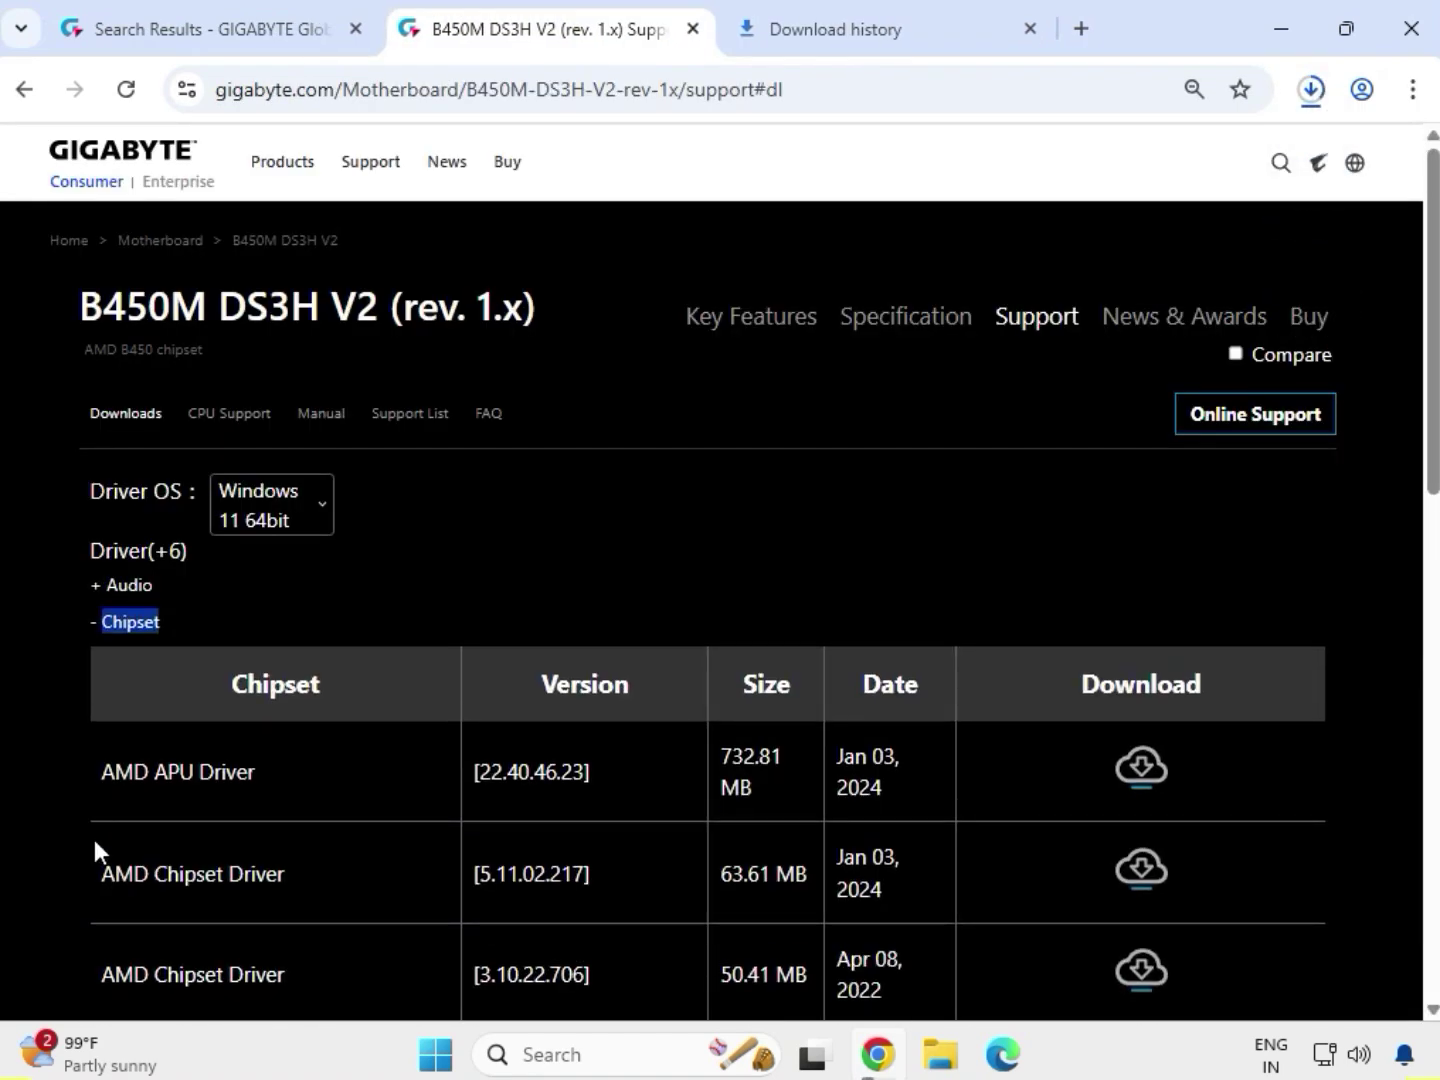
pyautogui.moveTo(101, 876); pyautogui.dragTo(286, 877)
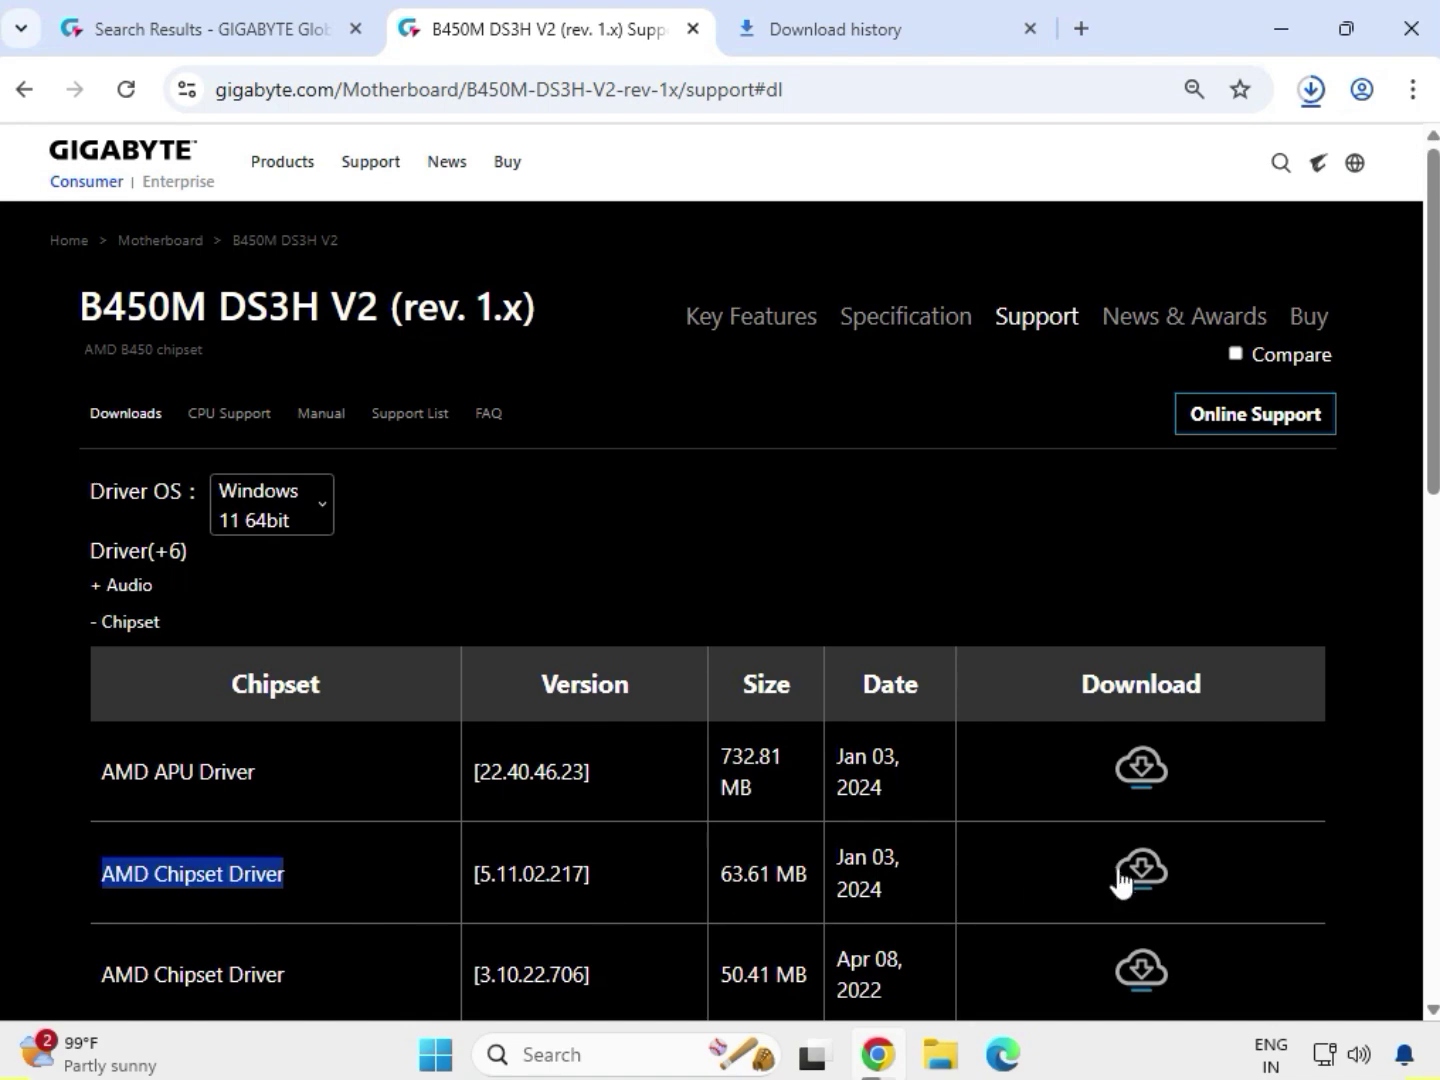
pyautogui.click(1035, 852)
# Expand the LAN category and download the Realtek LAN Driver, version 11.16.1123.2023.
pyautogui.scroll(-1, 518, 744)
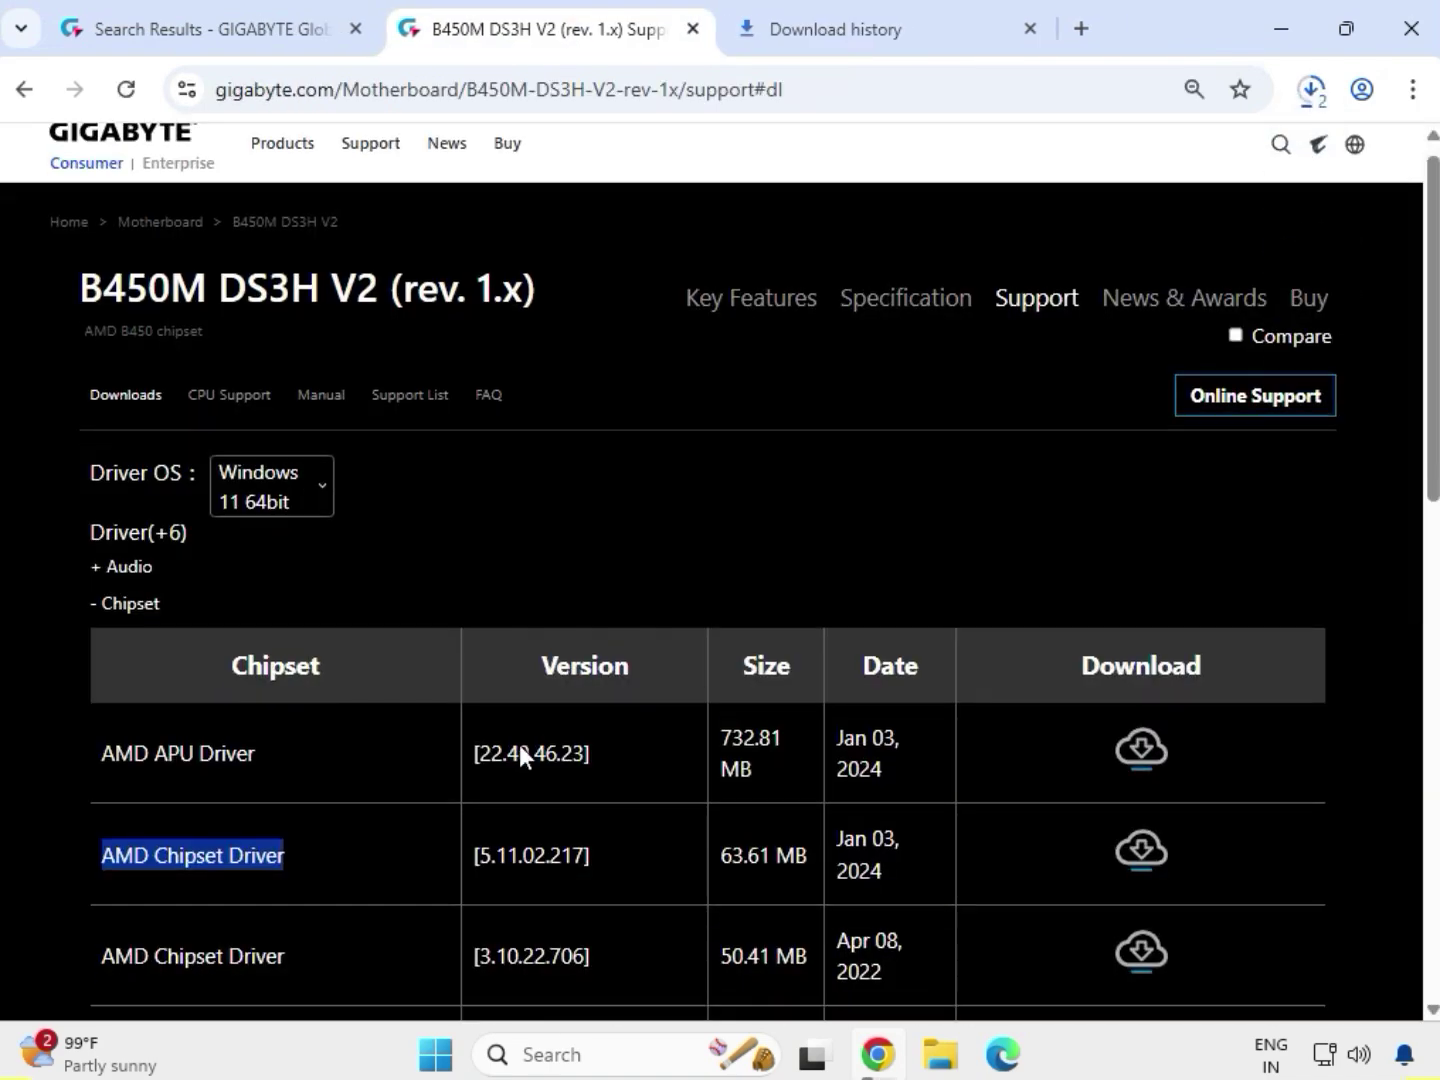
pyautogui.scroll(-5, 518, 744)
pyautogui.moveTo(142, 662); pyautogui.dragTo(100, 658)
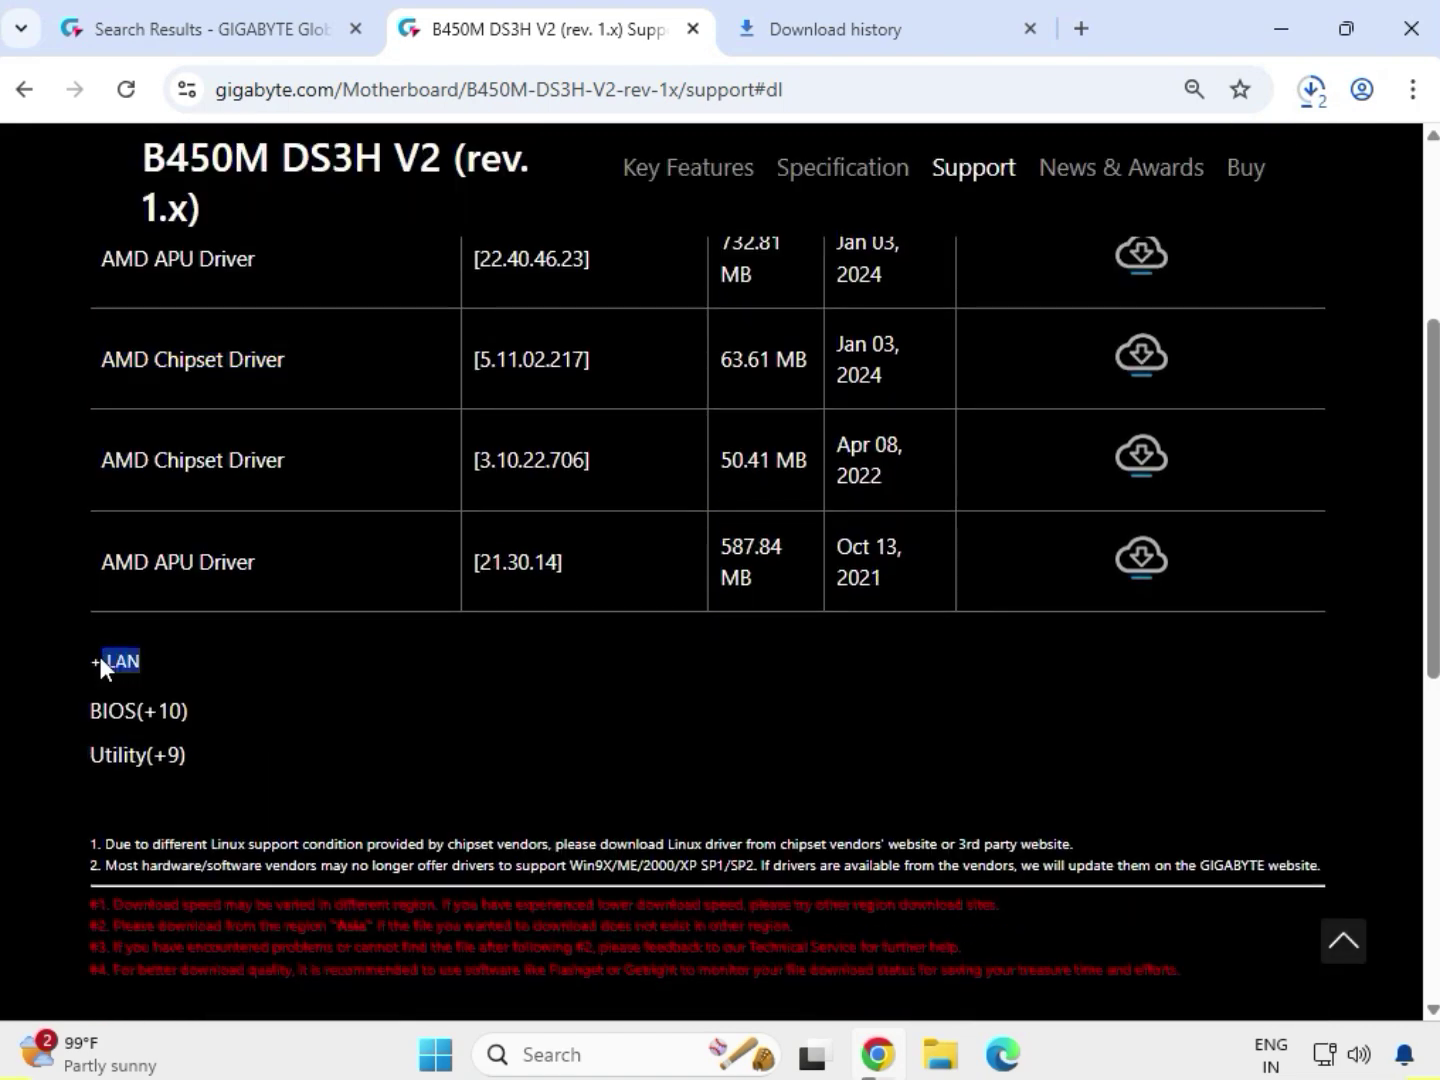
pyautogui.click(100, 658)
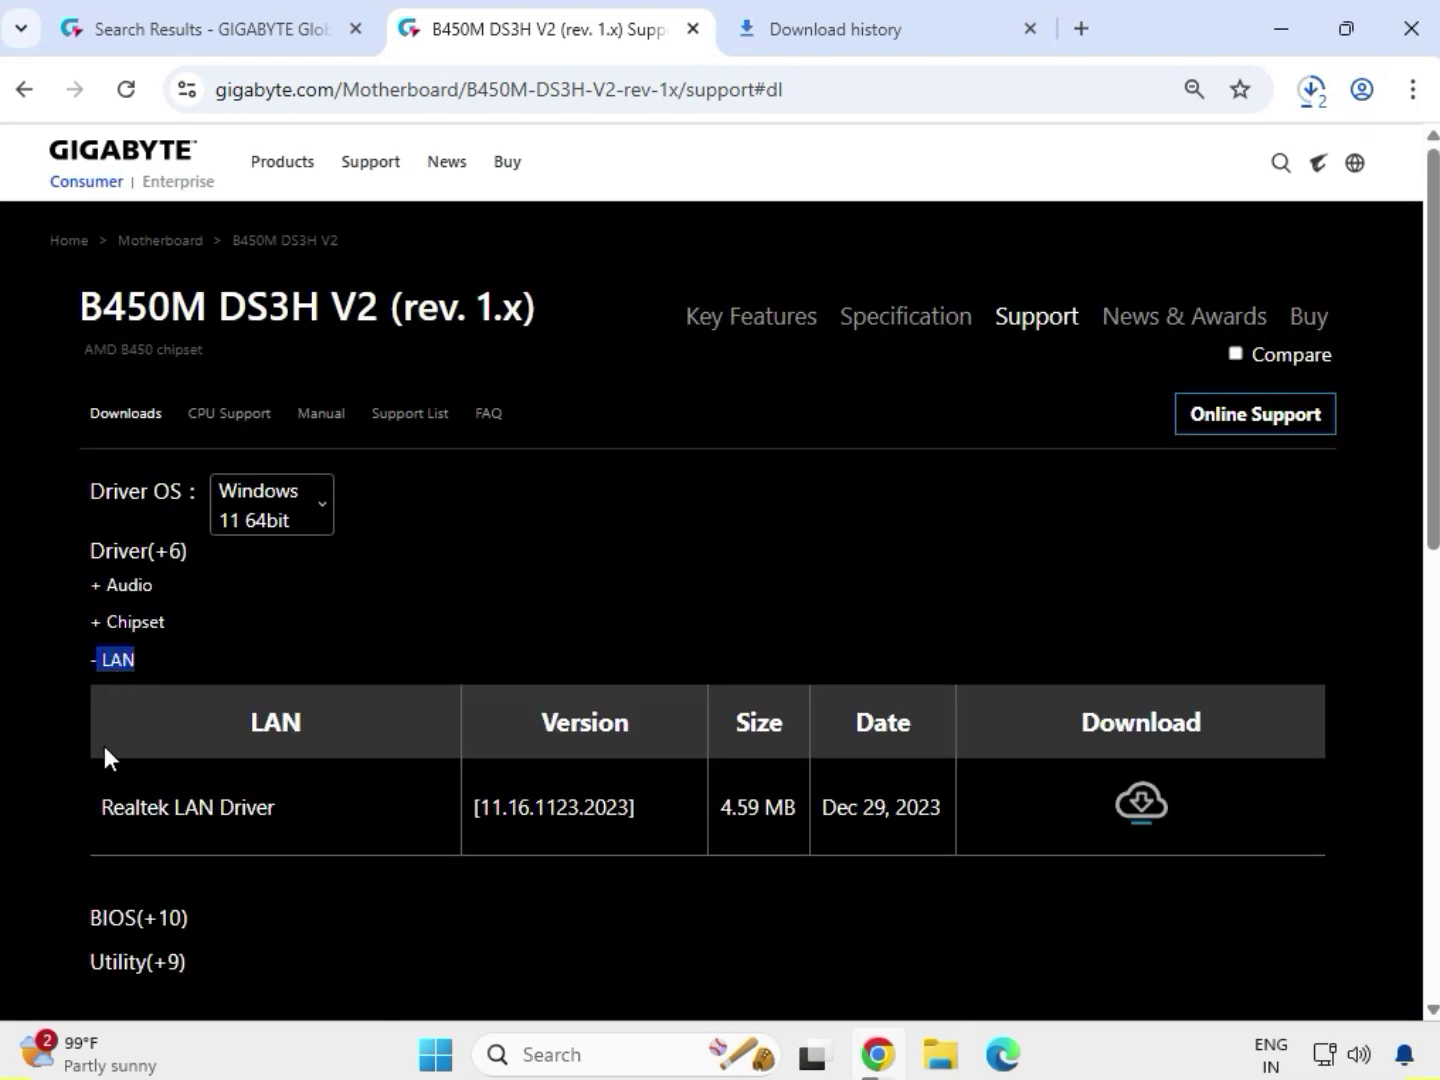
pyautogui.moveTo(108, 815); pyautogui.dragTo(322, 838)
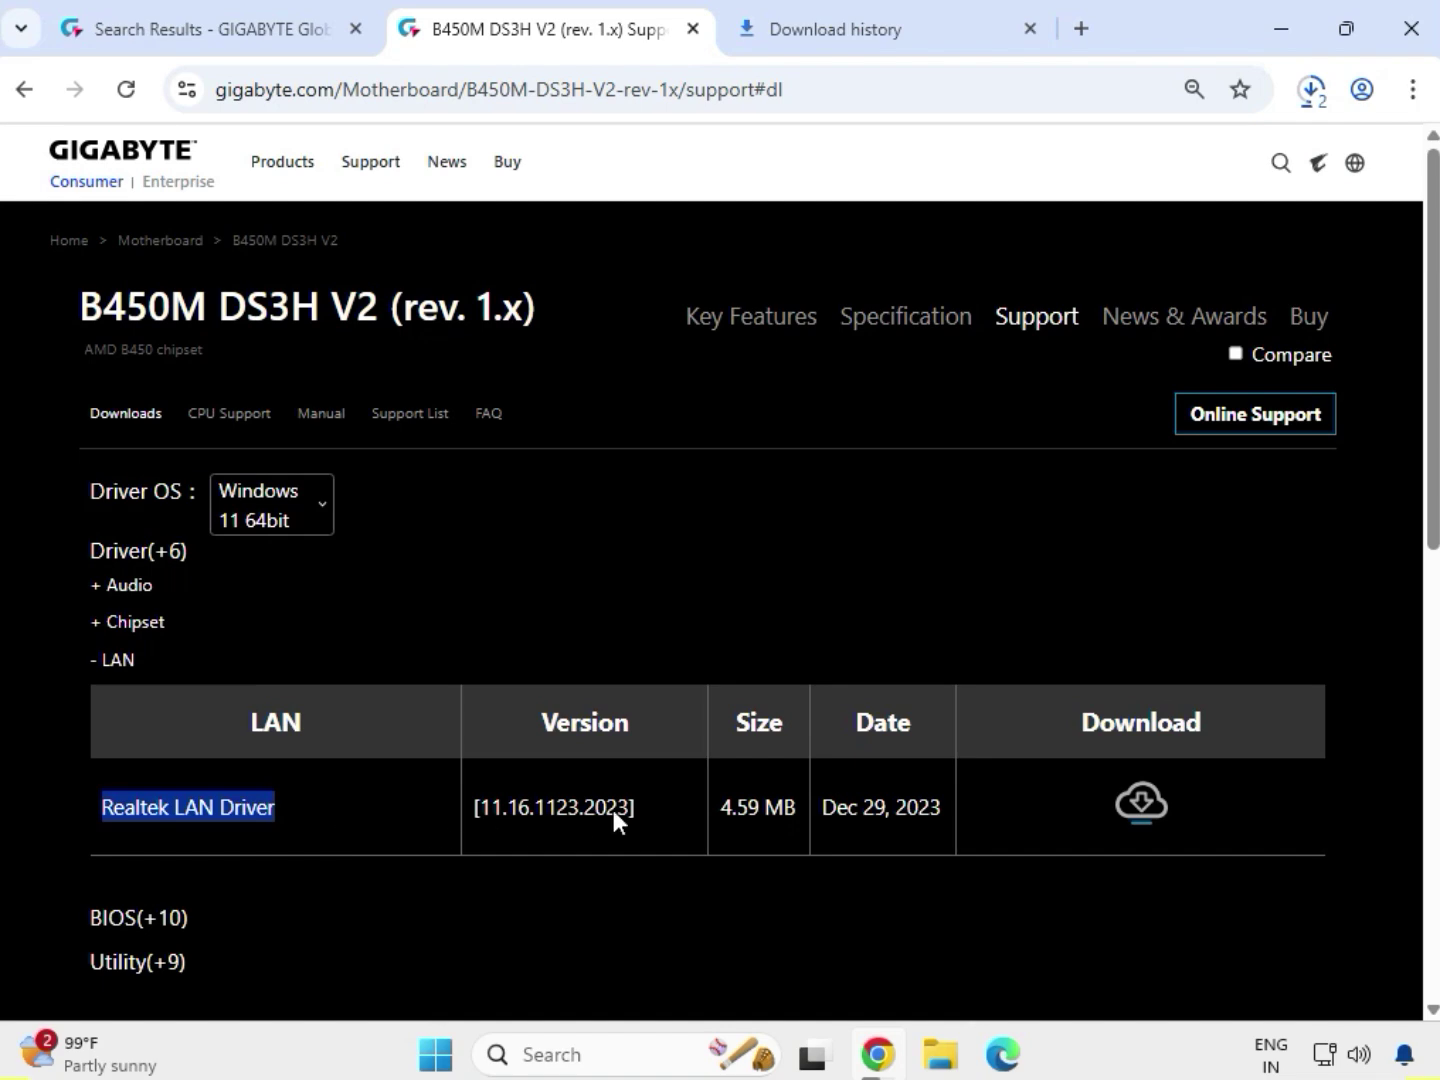
pyautogui.click(1146, 805)
# Show the downloaded LAN driver archive in File Explorer from the browser's recent download history.
pyautogui.click(1311, 90)
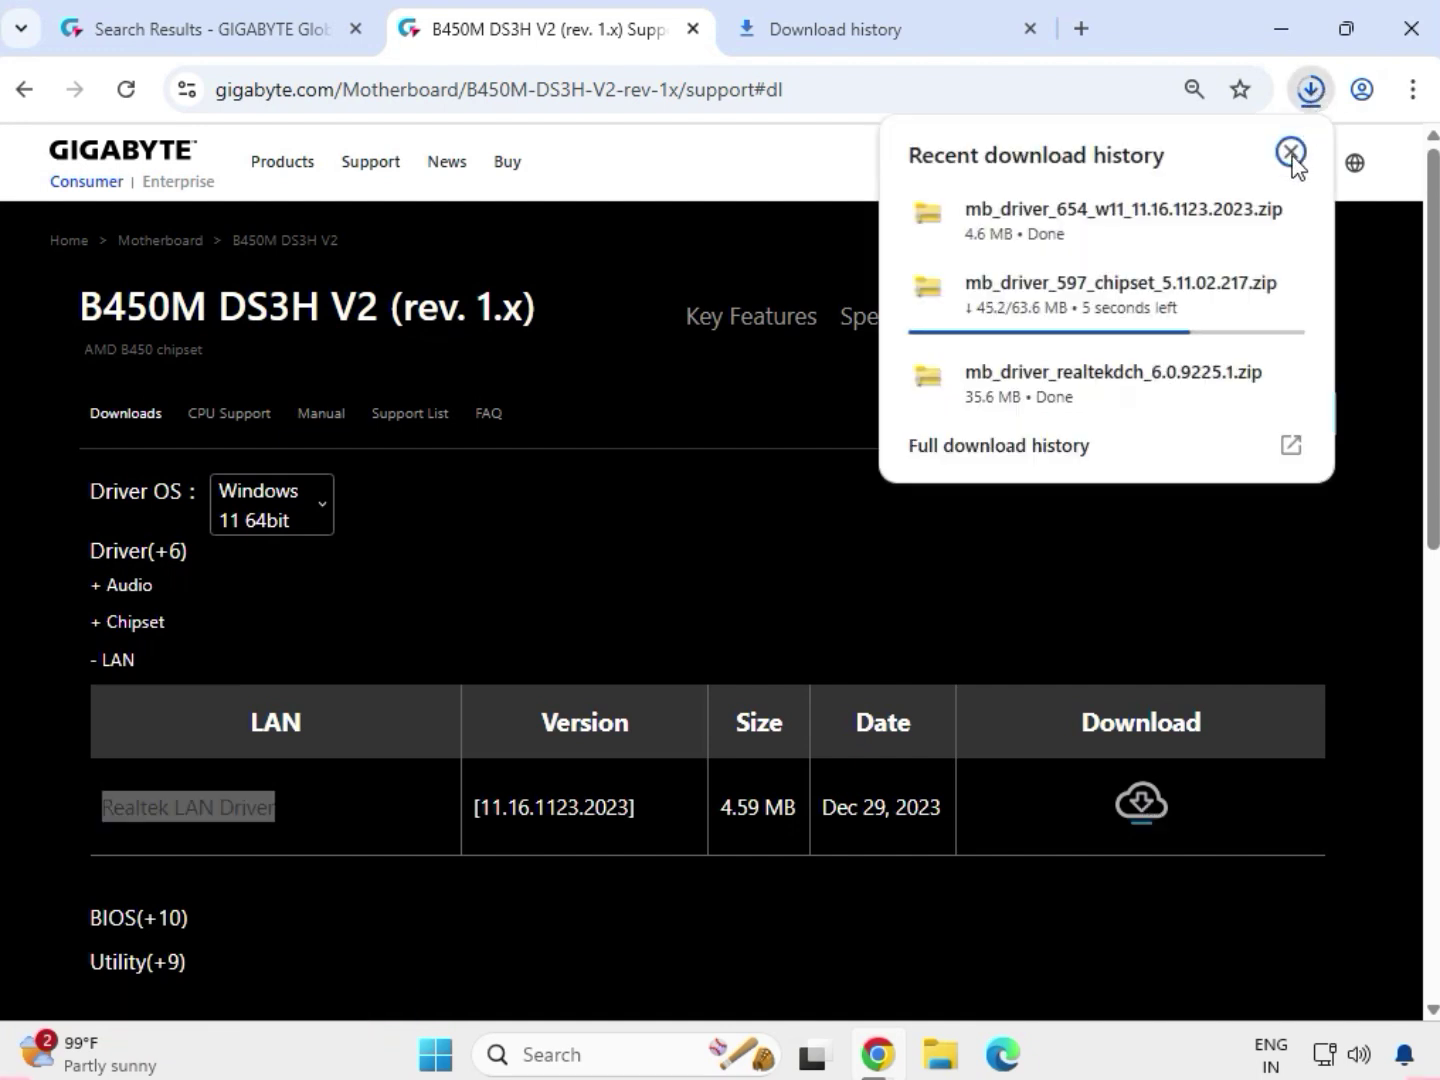
pyautogui.click(1232, 215)
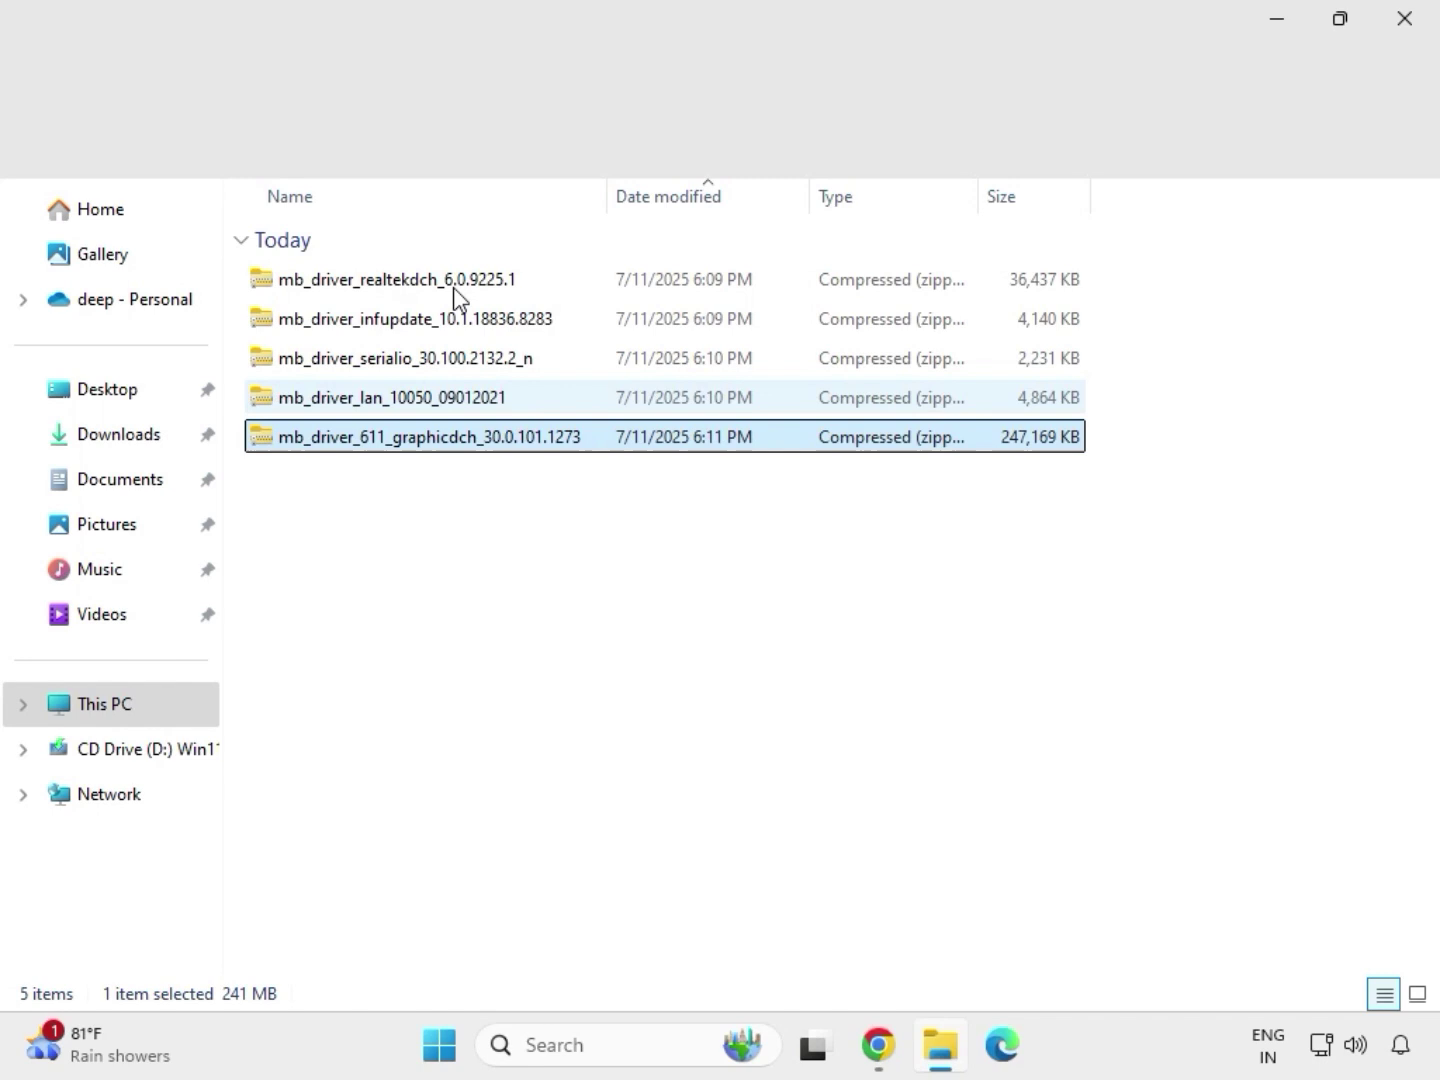
pyautogui.moveTo(454, 295); pyautogui.dragTo(445, 265)
# Extract the mb_driver_611_graphicdch_30.0.101.1273 archive to its same-named folder in Downloads and close the extracted folder's window.
pyautogui.click(502, 446)
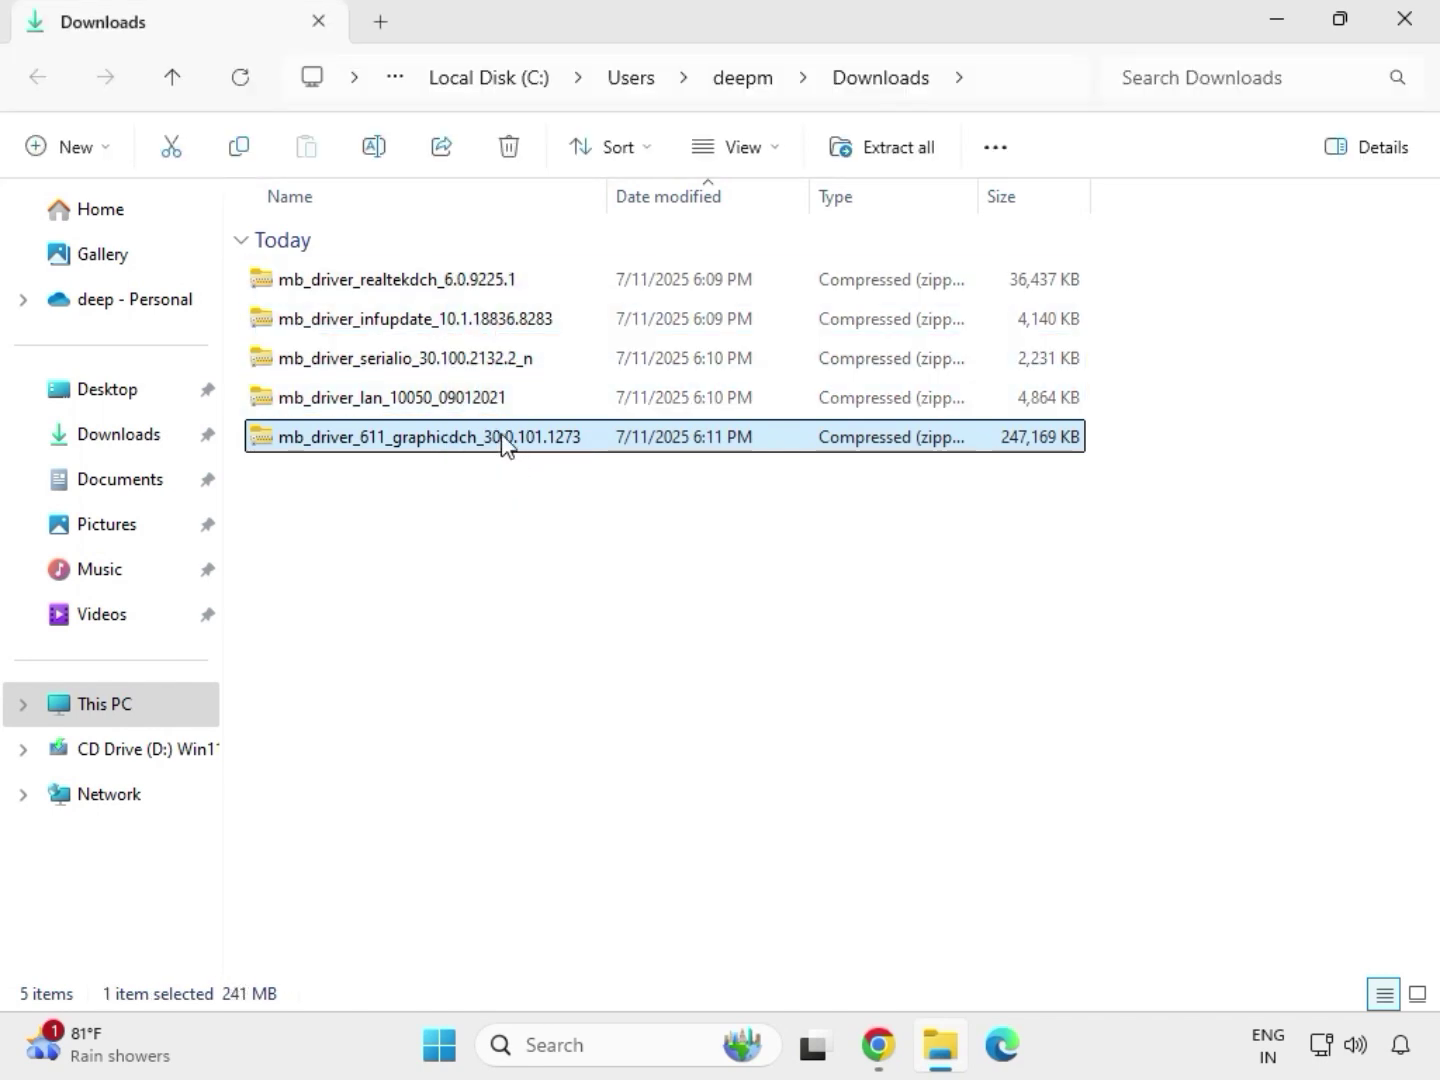
pyautogui.rightClick(503, 446)
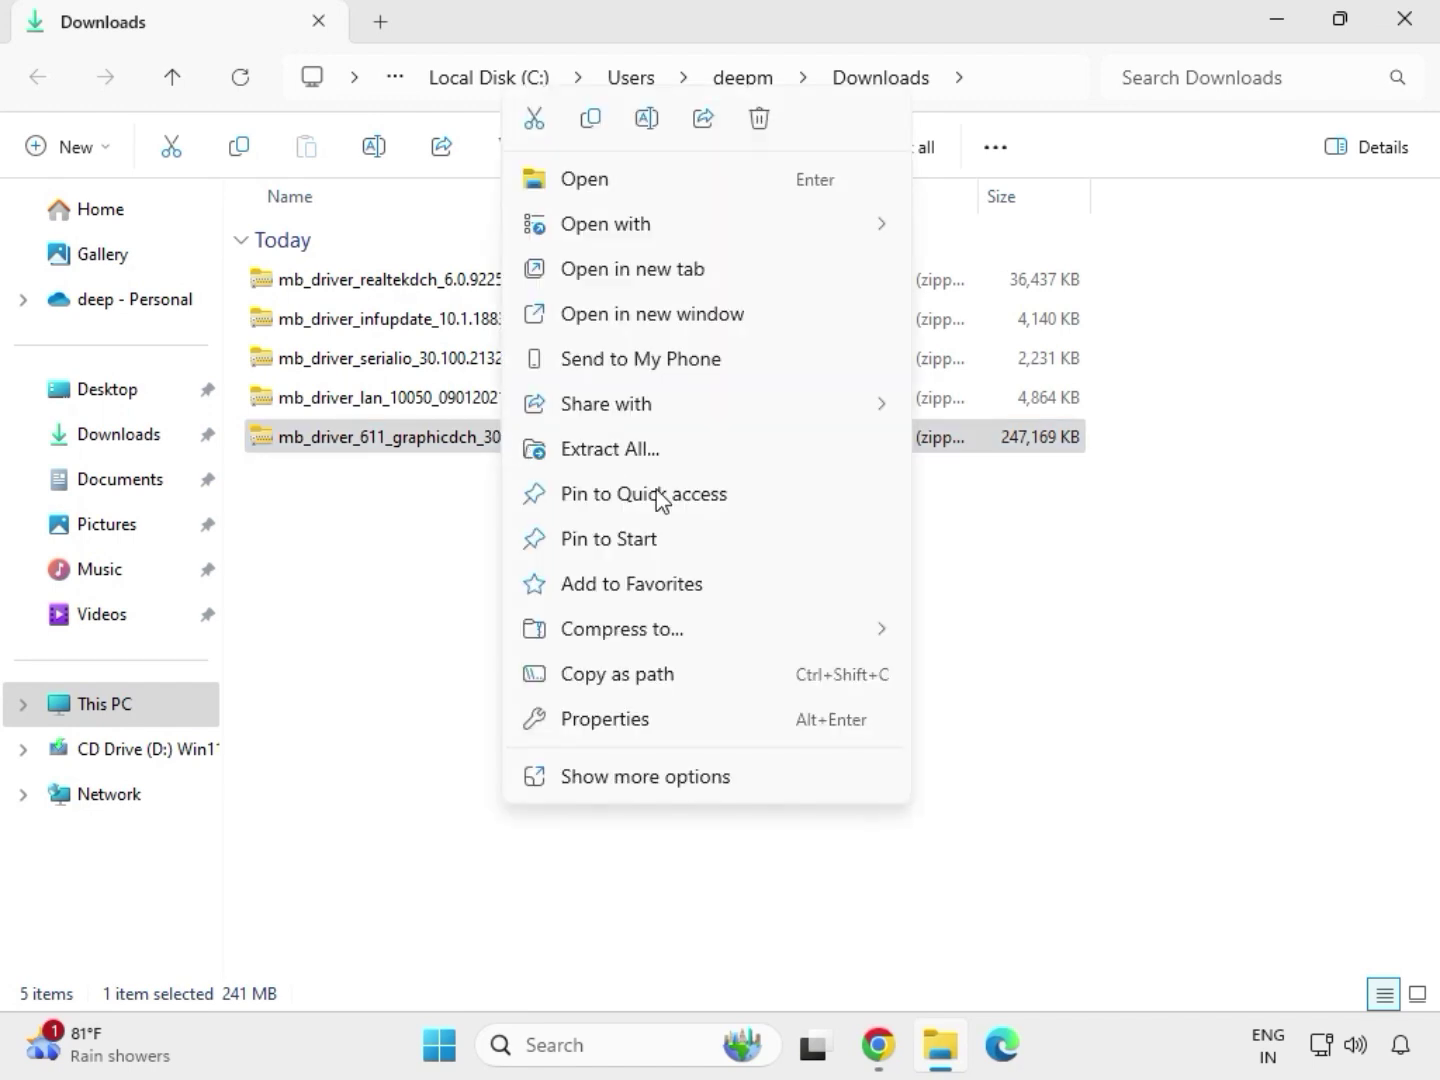
pyautogui.click(648, 777)
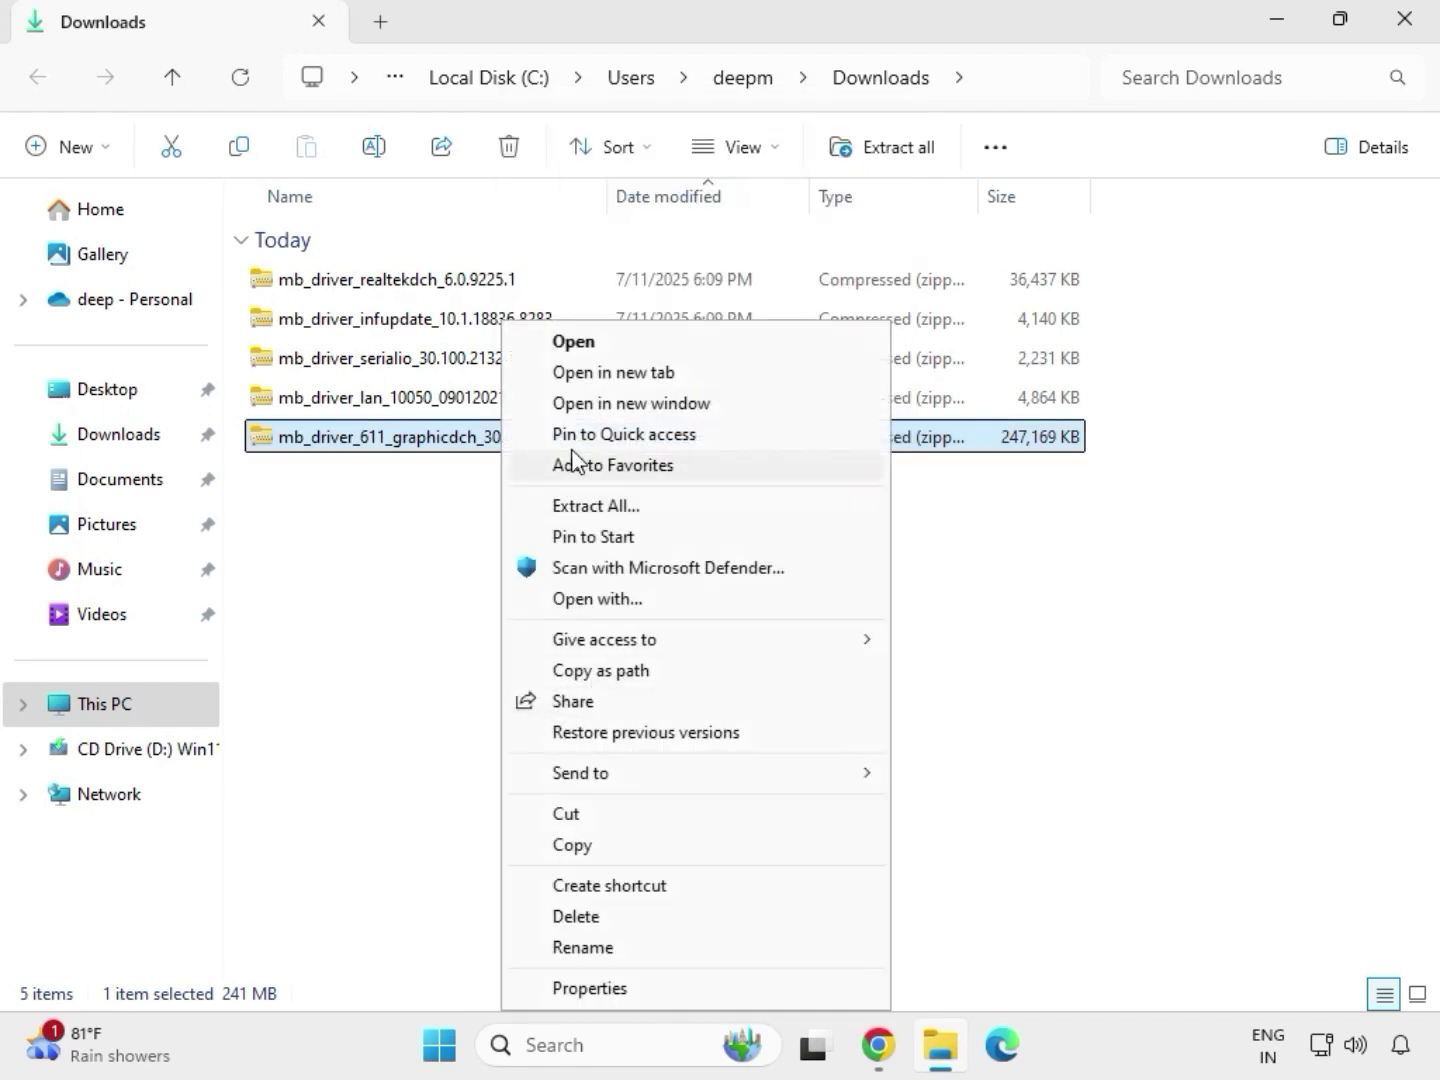
pyautogui.click(601, 509)
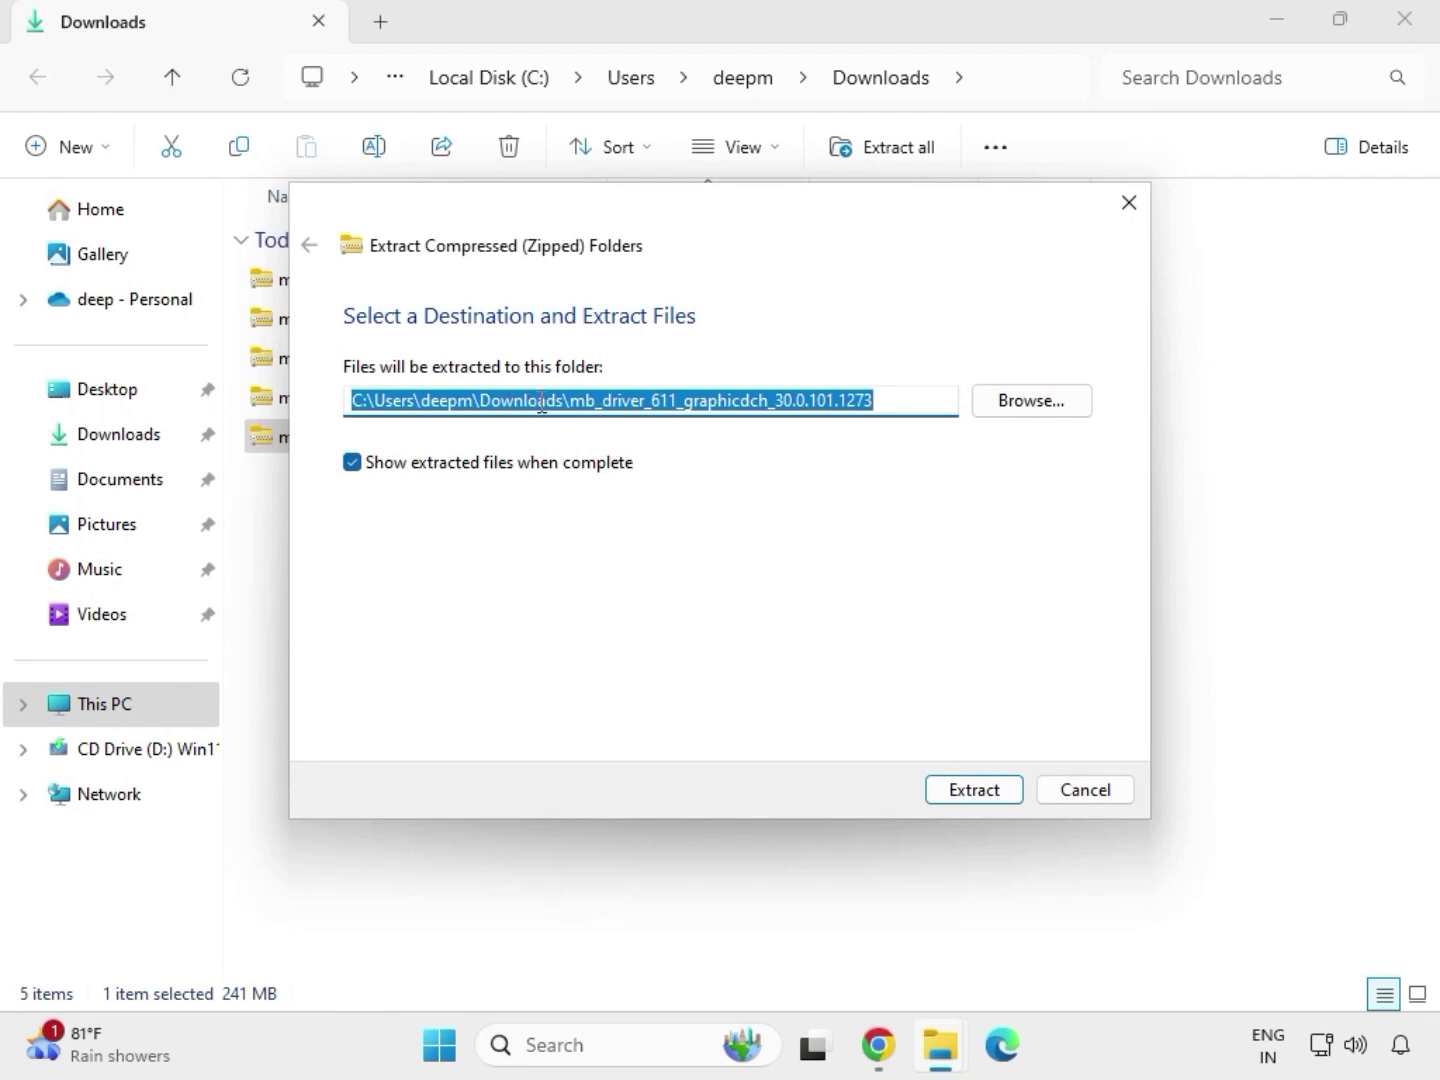
pyautogui.click(979, 796)
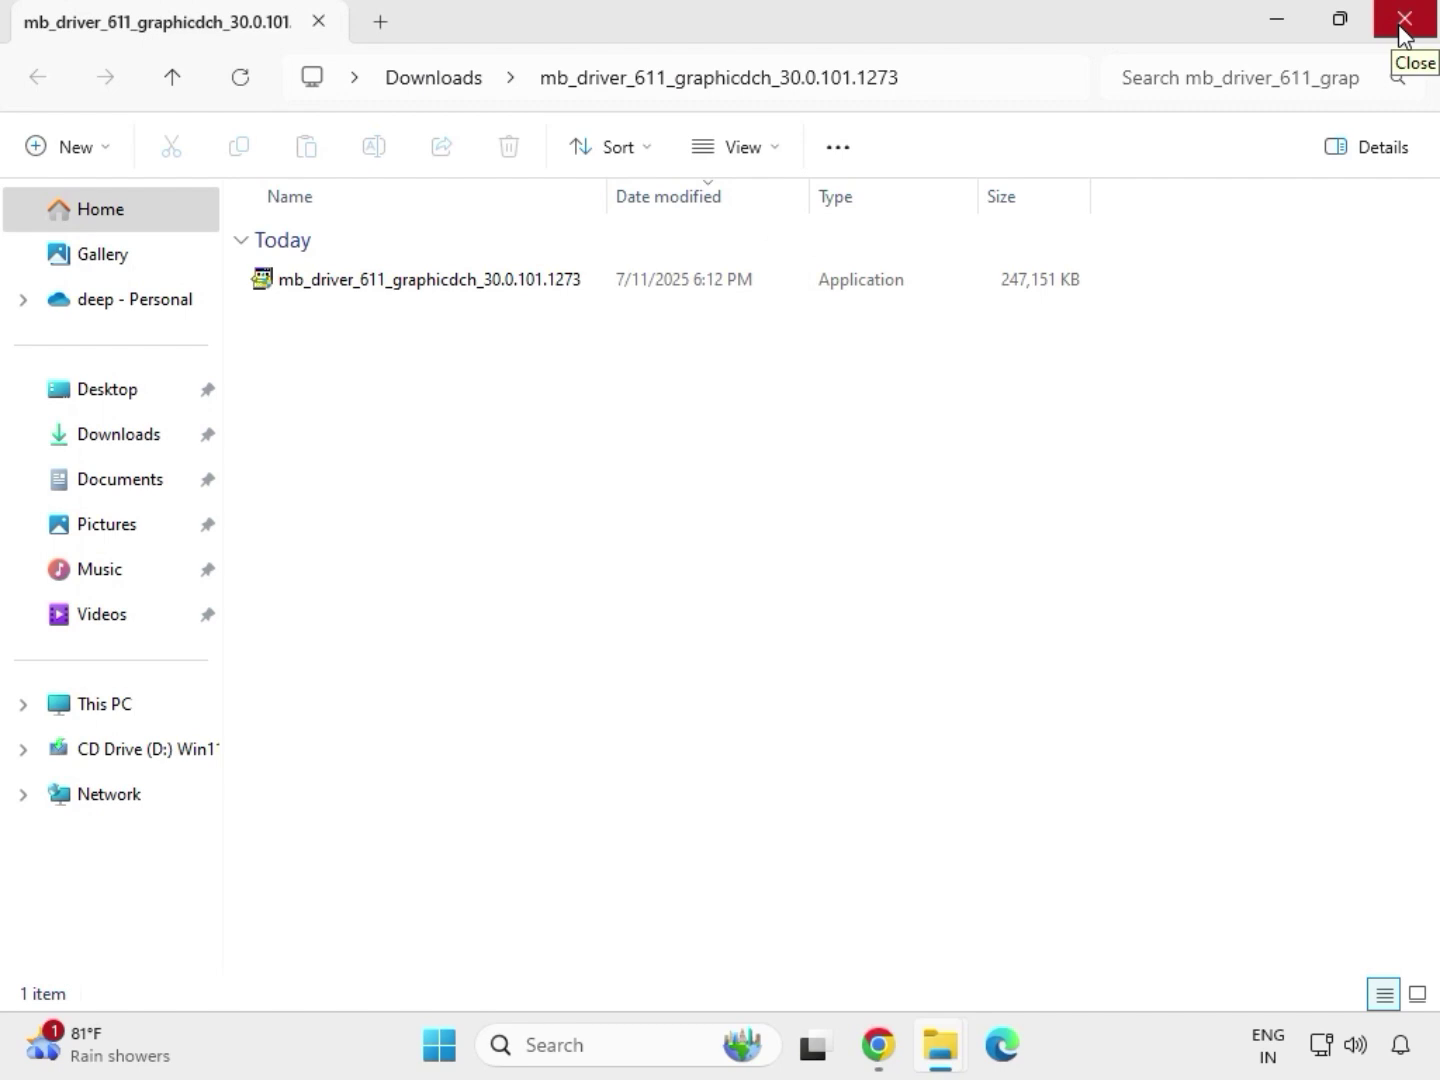
pyautogui.click(1404, 20)
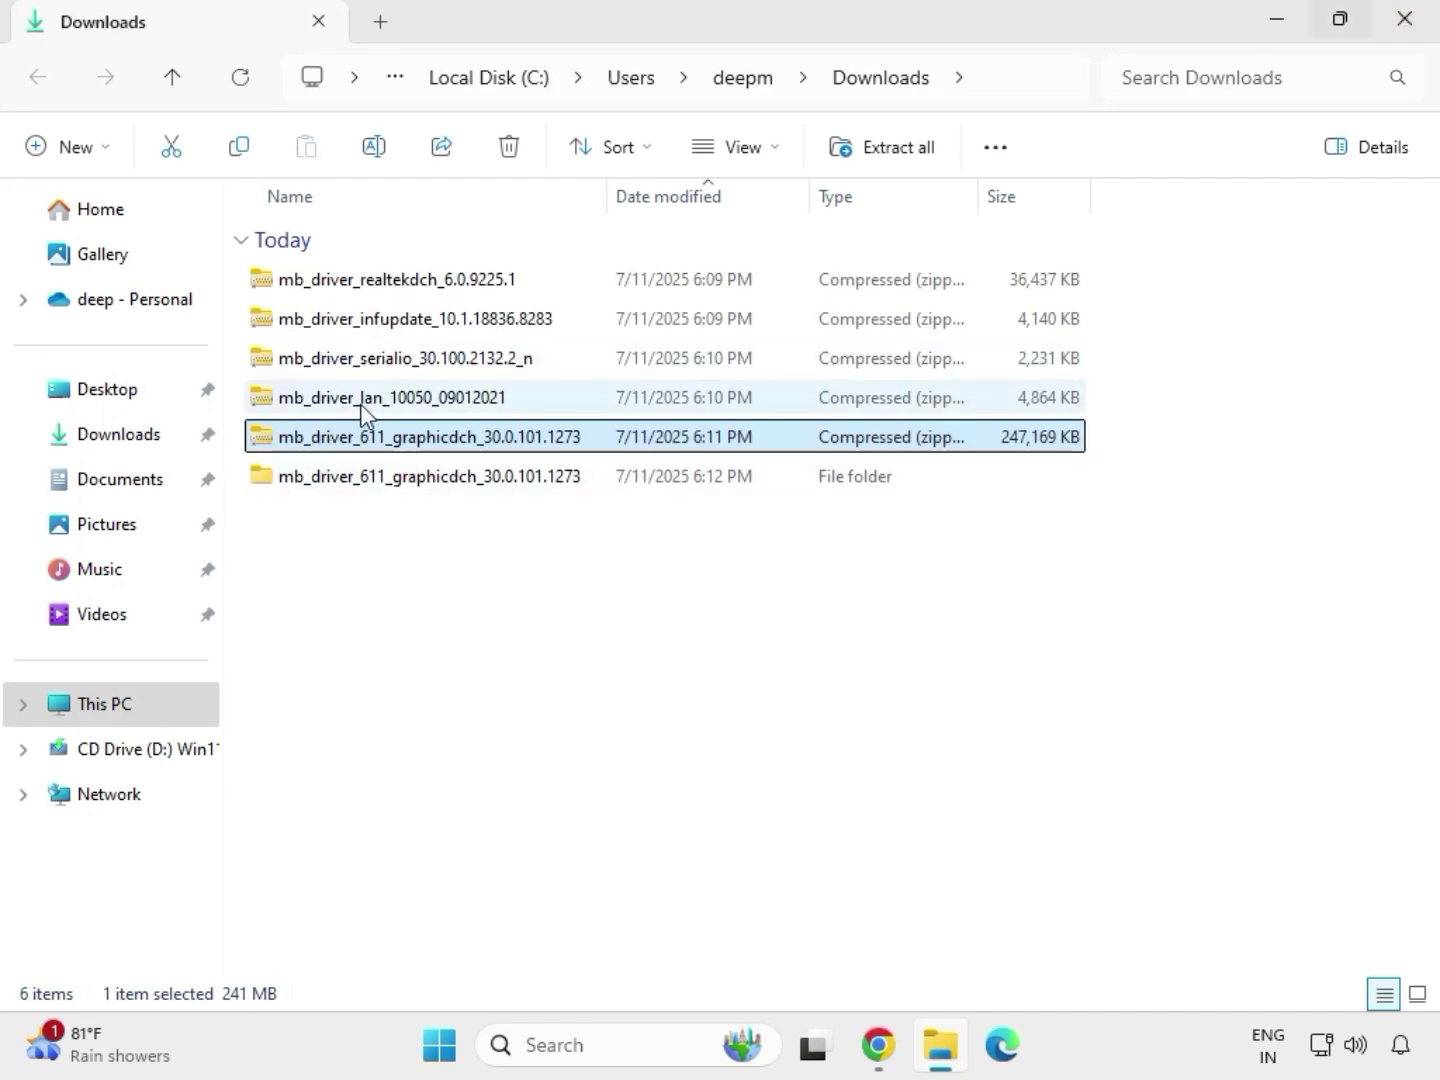
# Extract the mb_driver_lan_10050_09012021 archive to its same-named folder in Downloads and close the extracted folder's window.
pyautogui.click(365, 400)
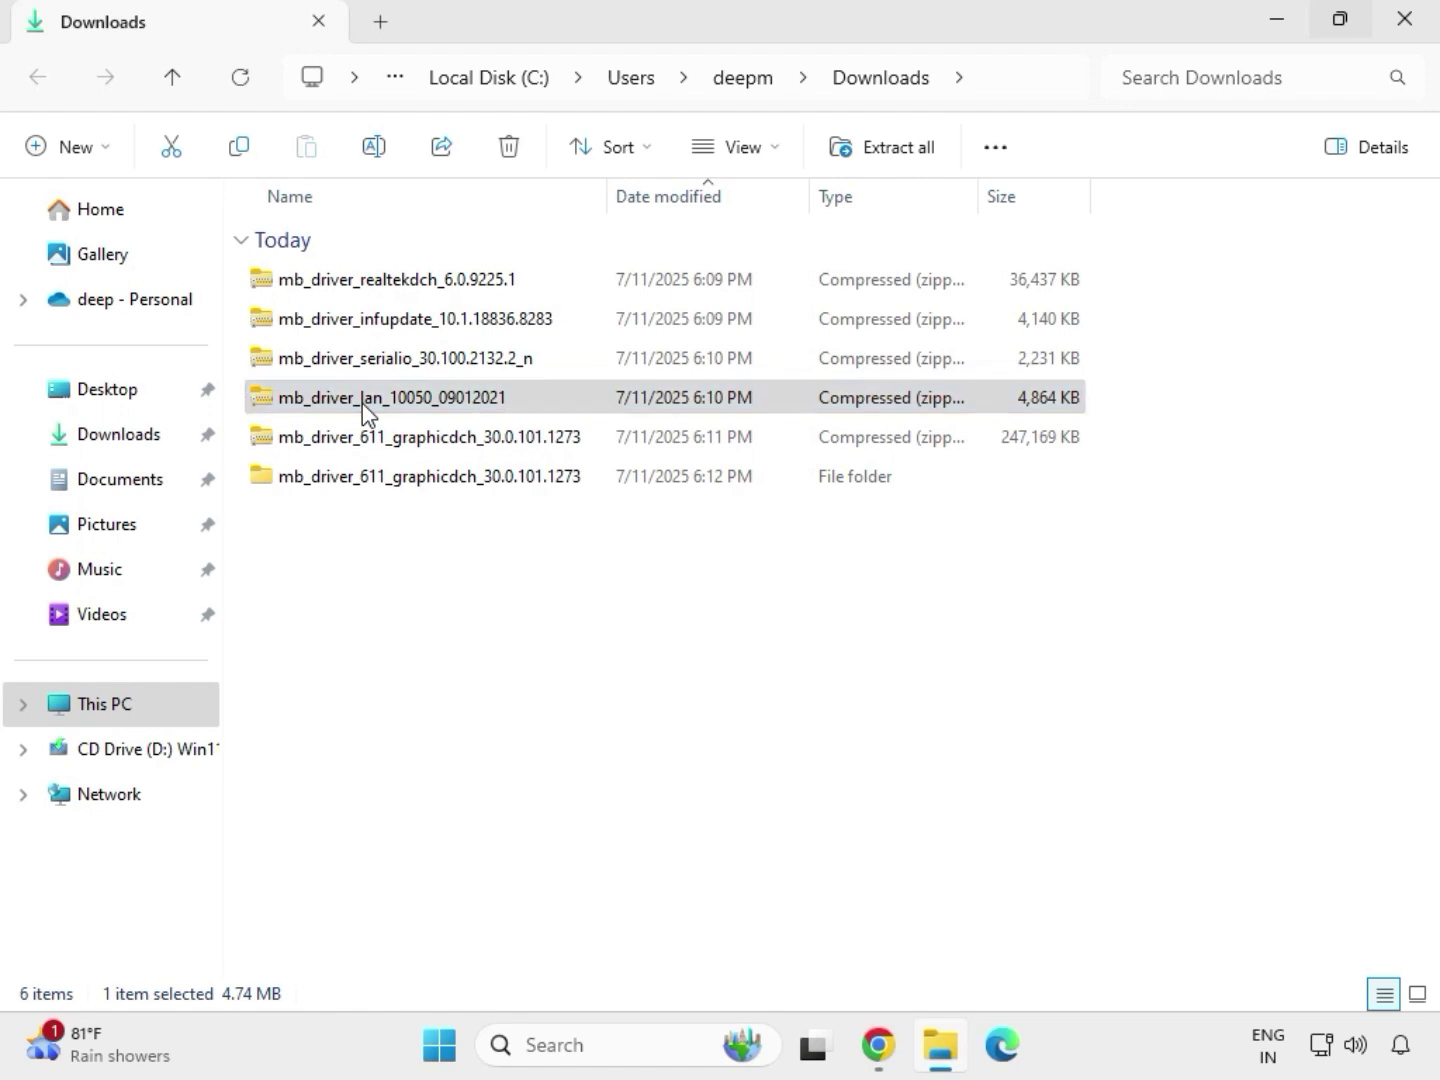
pyautogui.rightClick(362, 403)
pyautogui.click(480, 778)
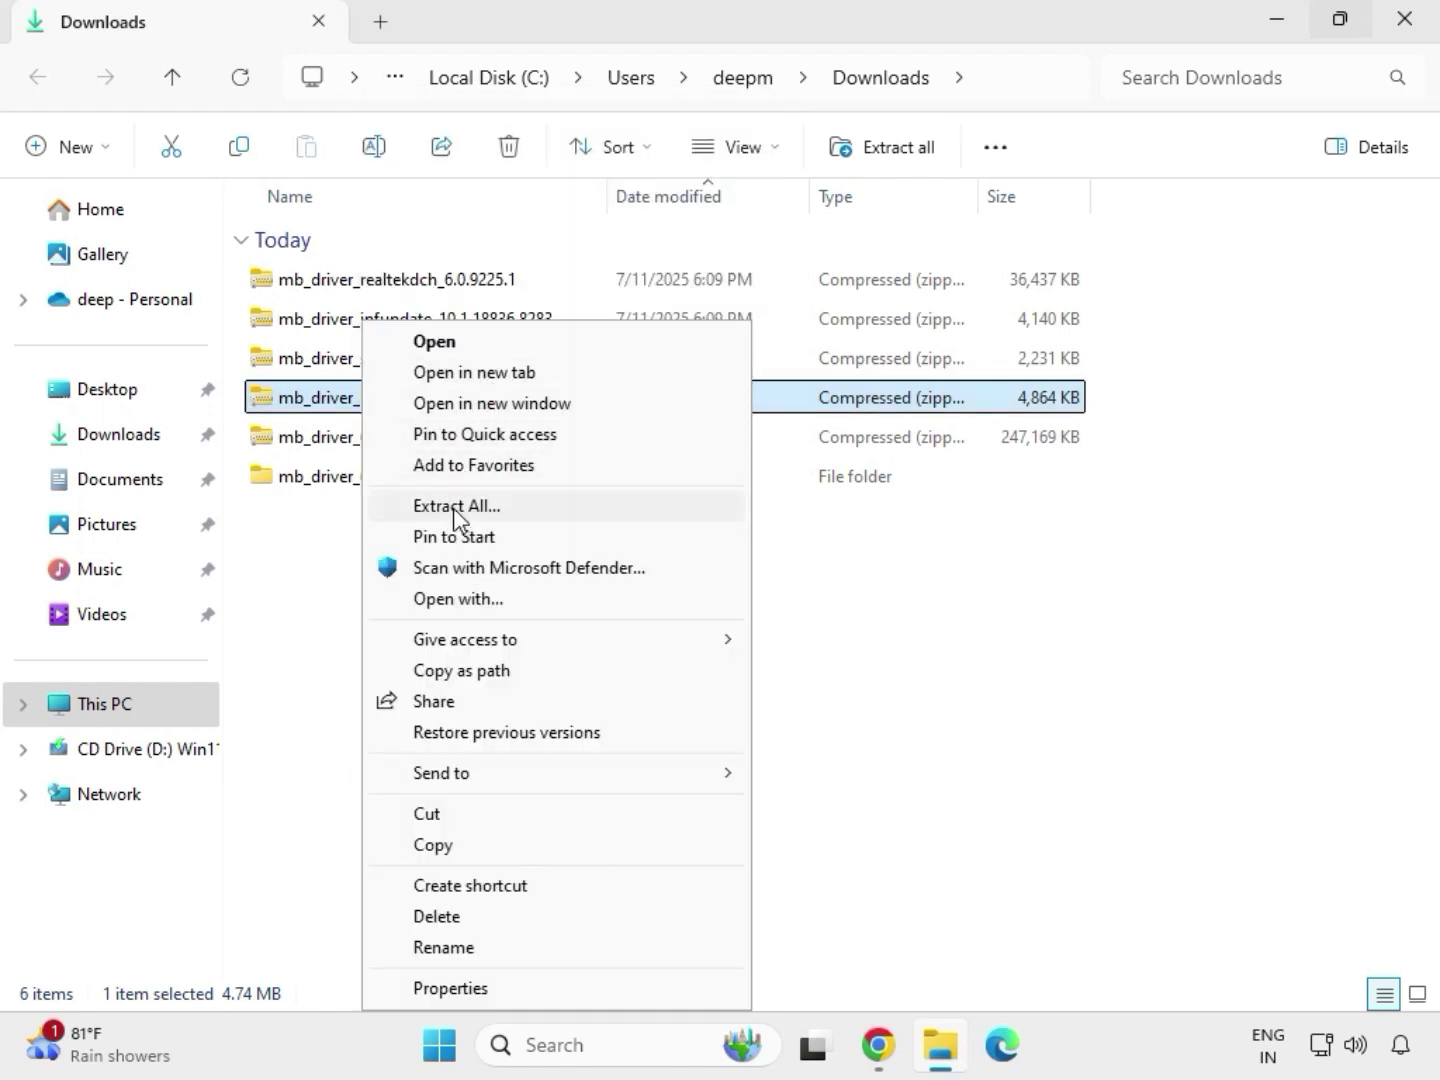
pyautogui.click(454, 506)
pyautogui.click(963, 795)
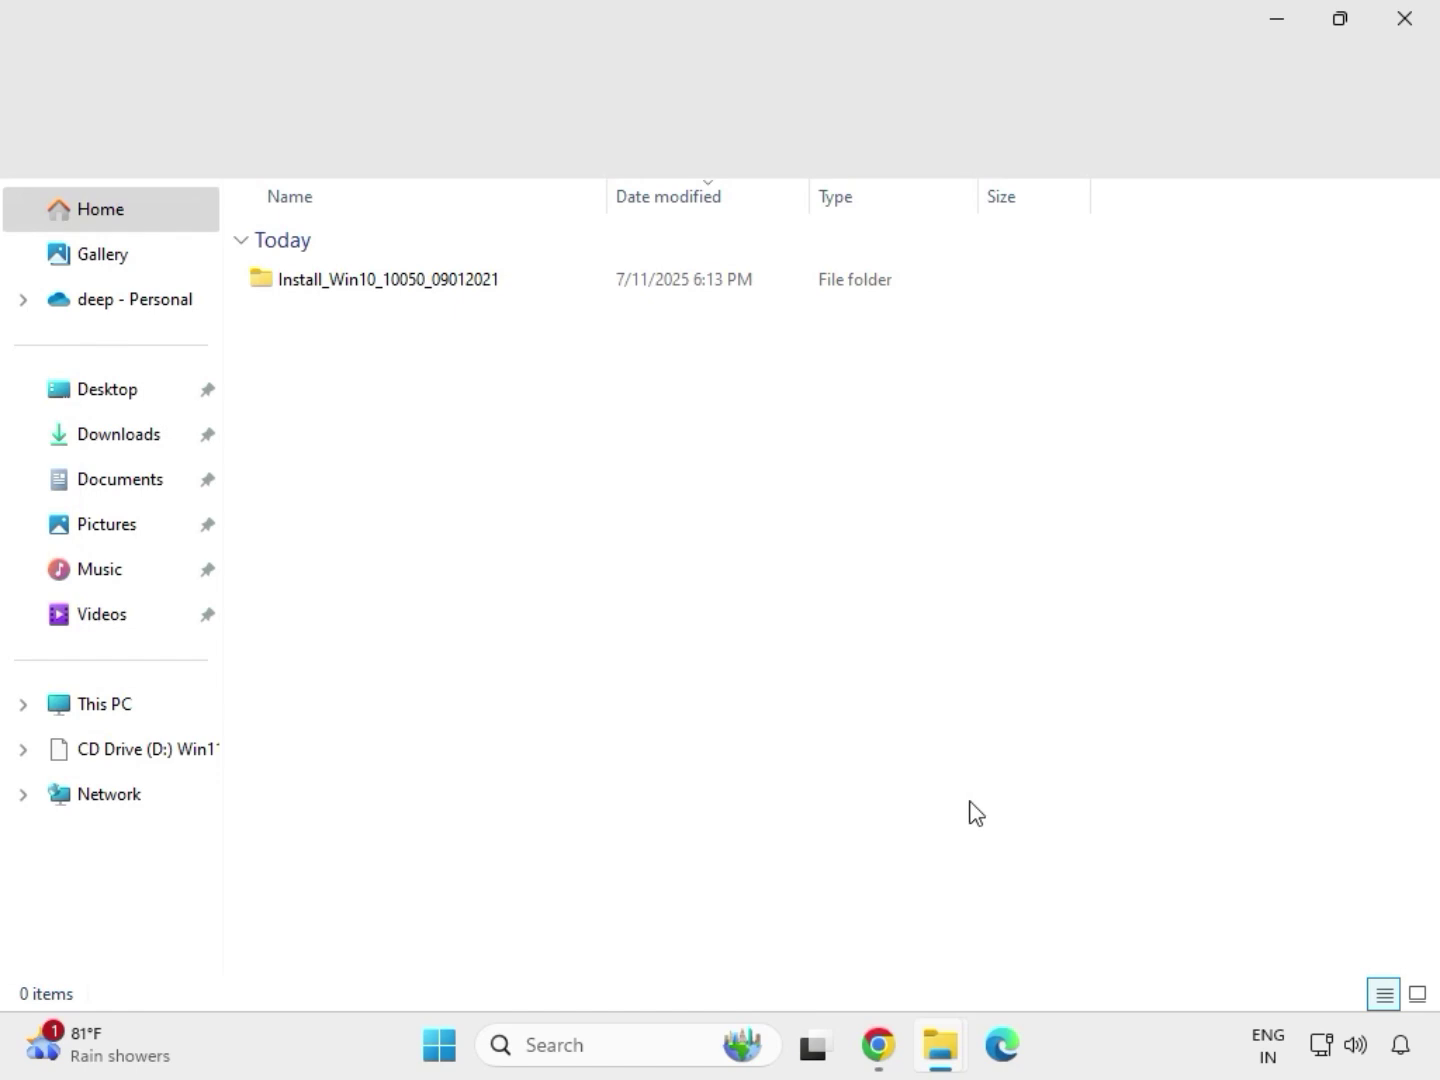
pyautogui.click(1409, 28)
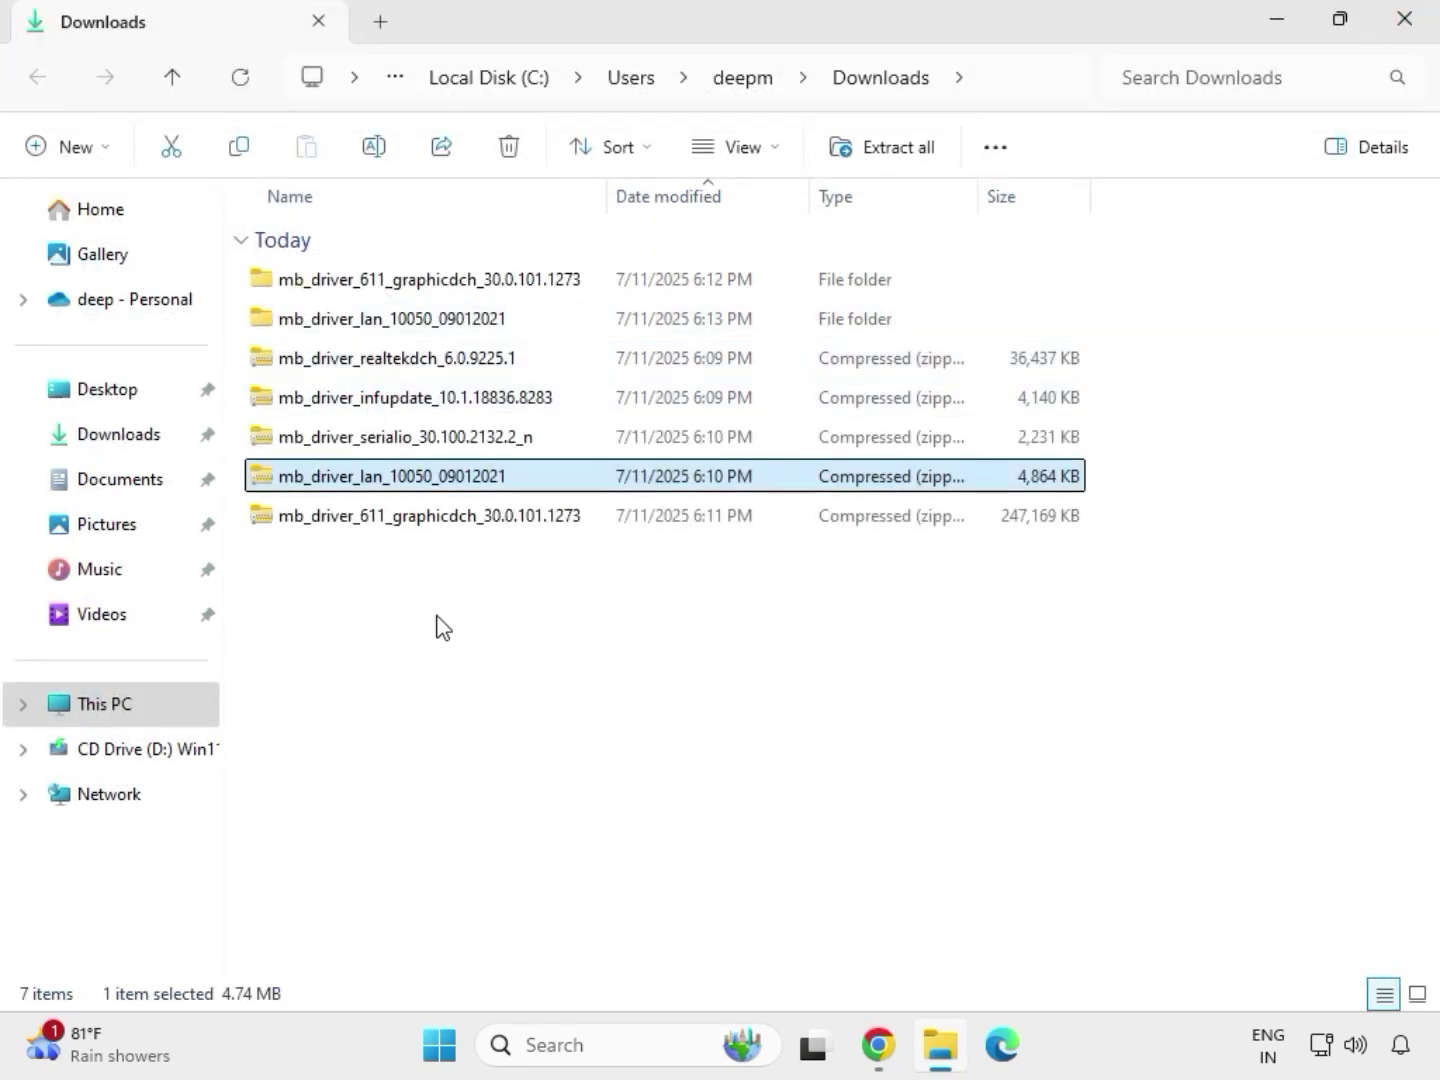
# Extract the mb_driver_serialio_30.100.2132.2_n archive to its same-named folder in Downloads and close the extracted folder's window.
pyautogui.click(360, 445)
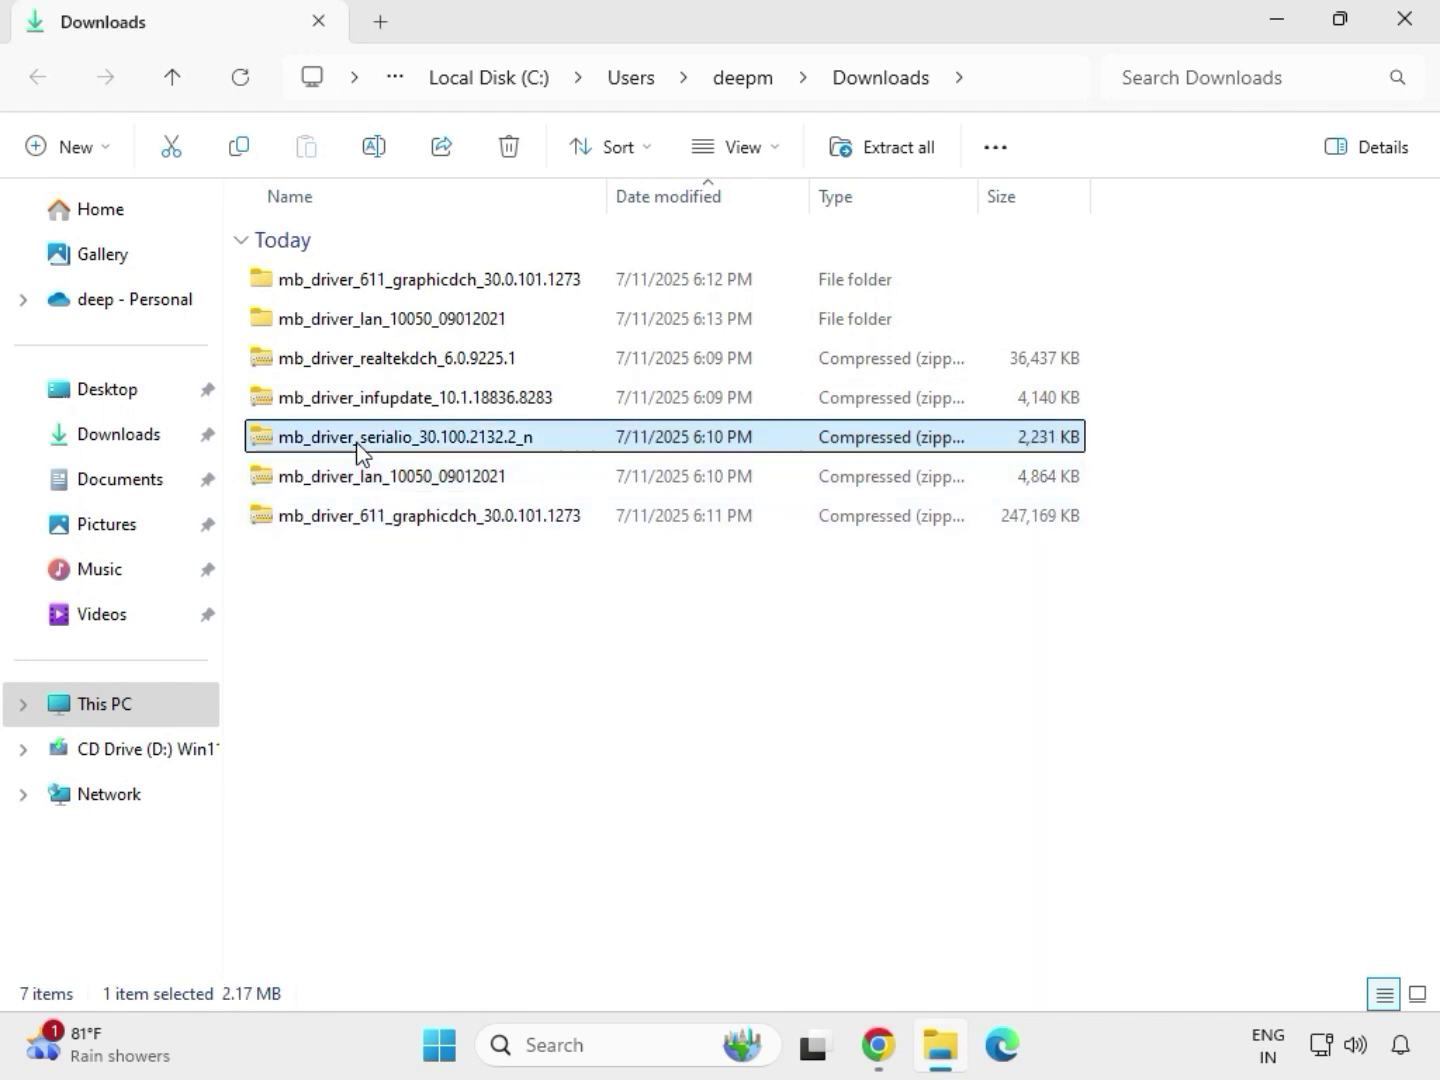
pyautogui.rightClick(362, 452)
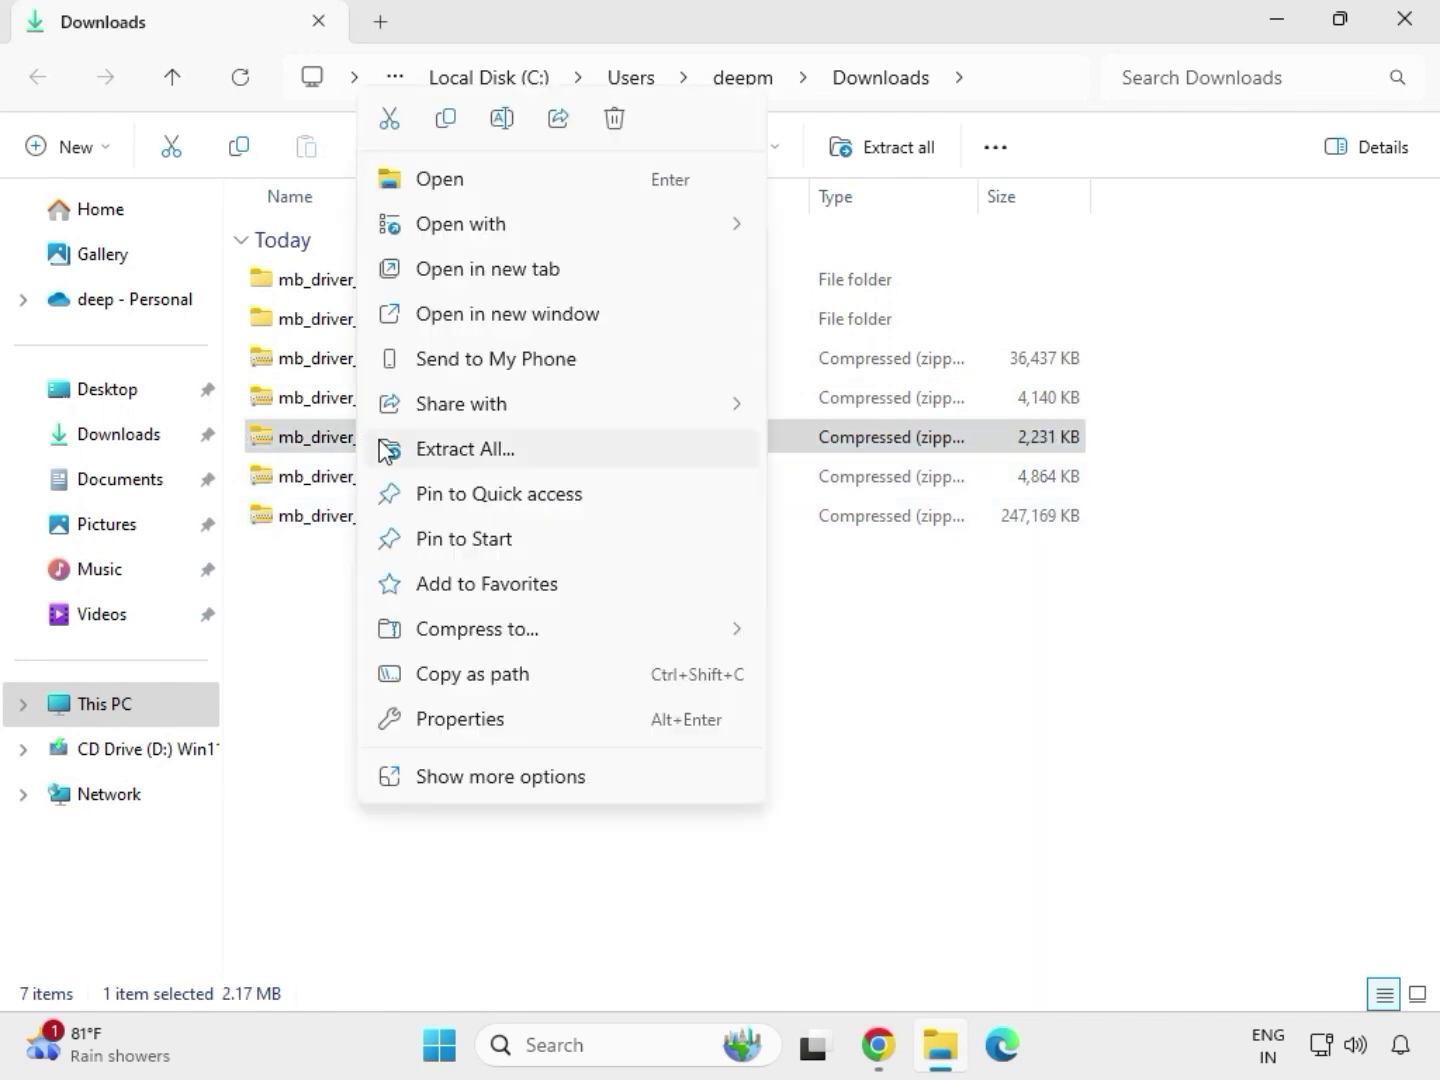
pyautogui.click(438, 448)
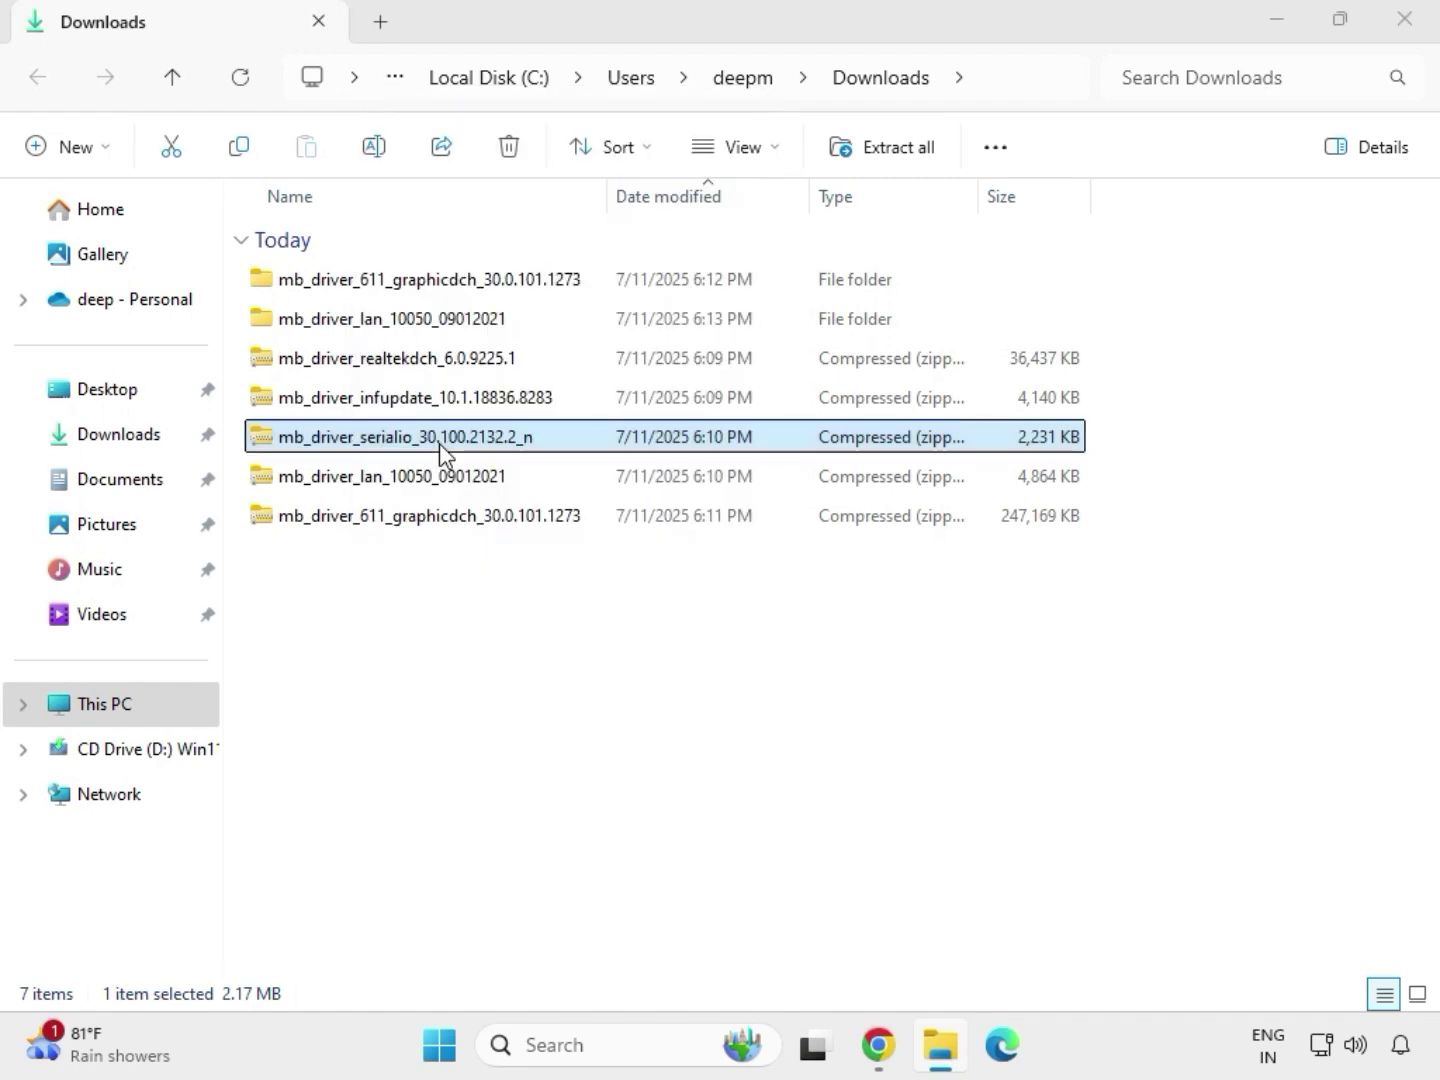
pyautogui.click(959, 788)
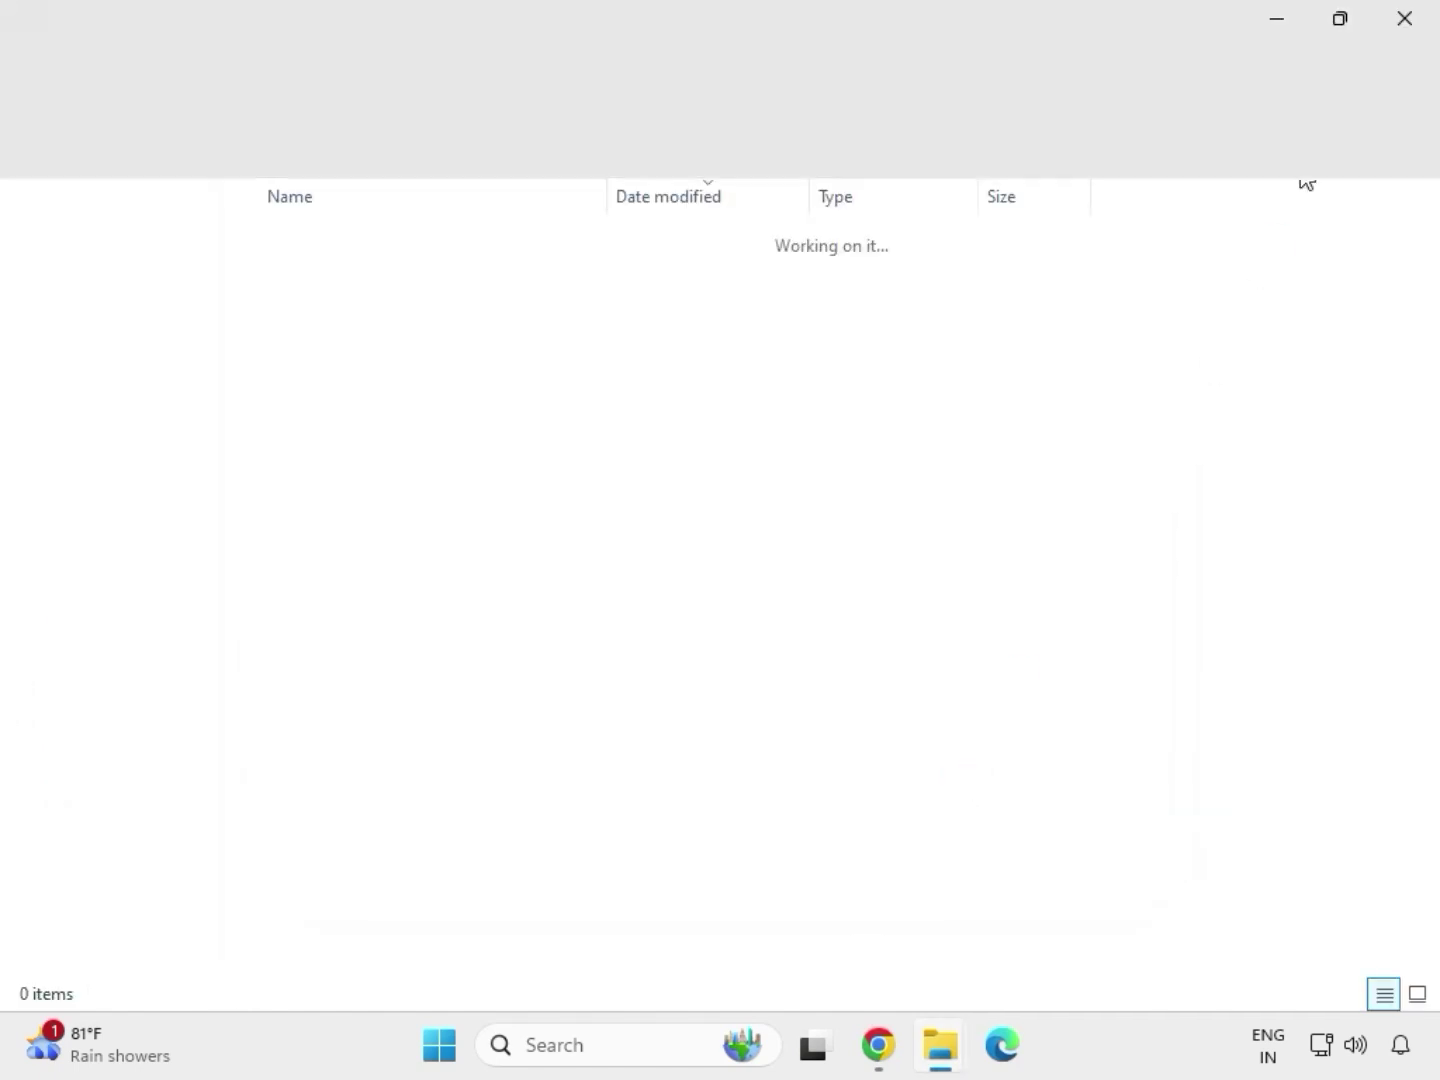
pyautogui.click(1405, 25)
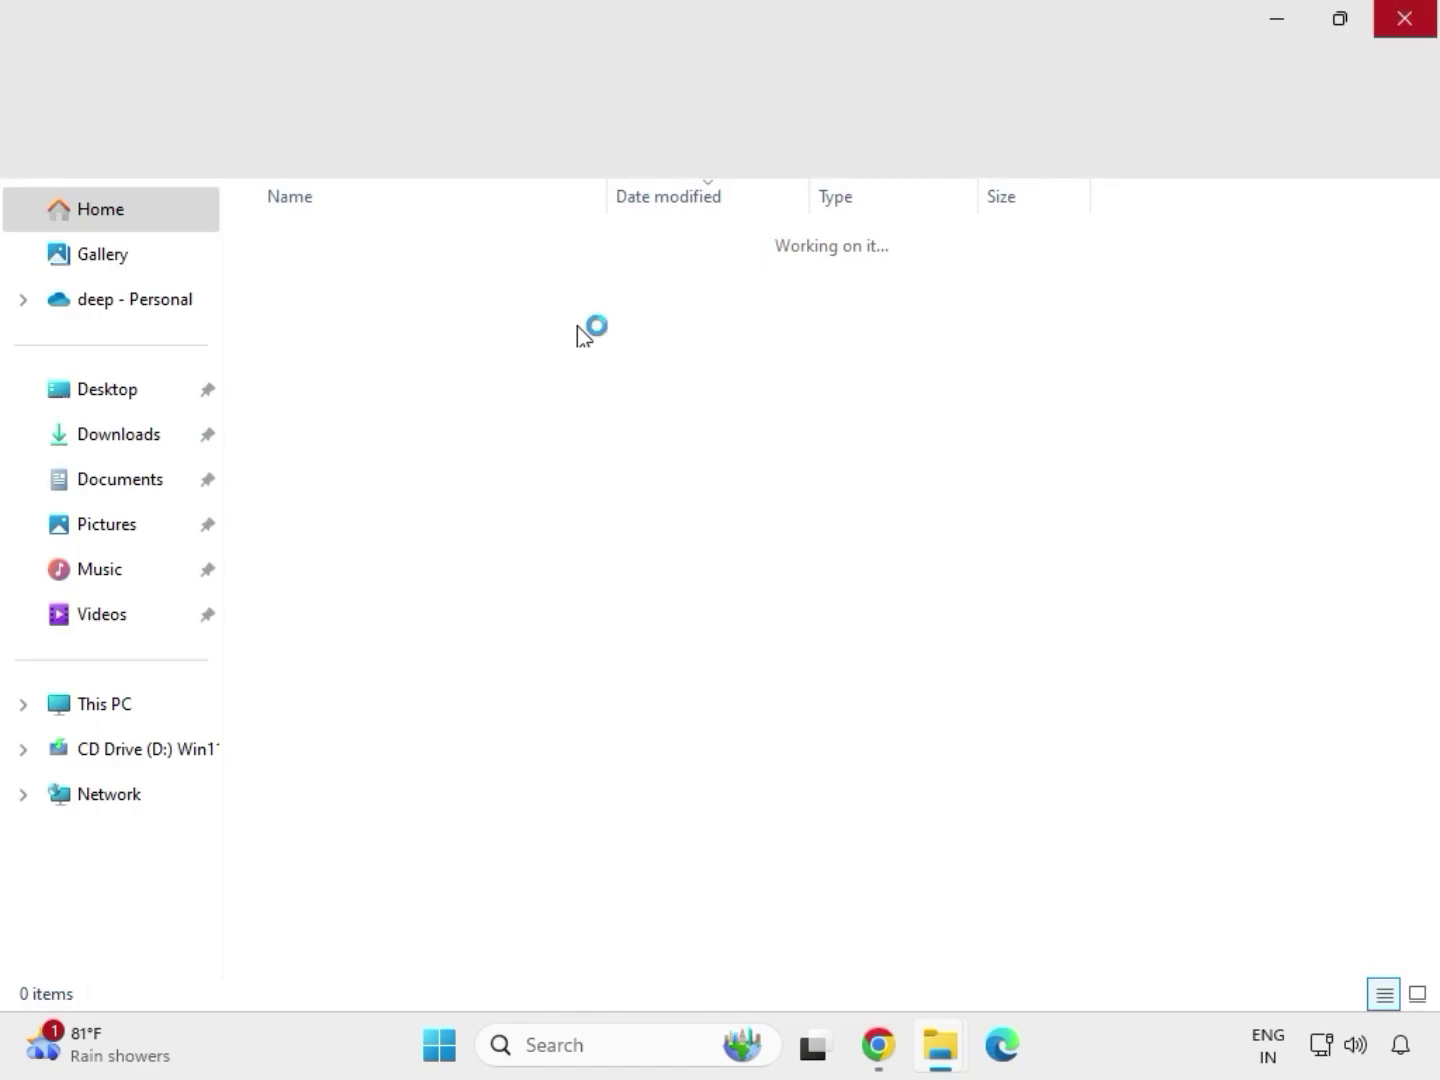
# Extract the mb_driver_infupdate_10.1.18836.8283 archive to its same-named folder in Downloads and close the extracted folder's window.
pyautogui.click(373, 400)
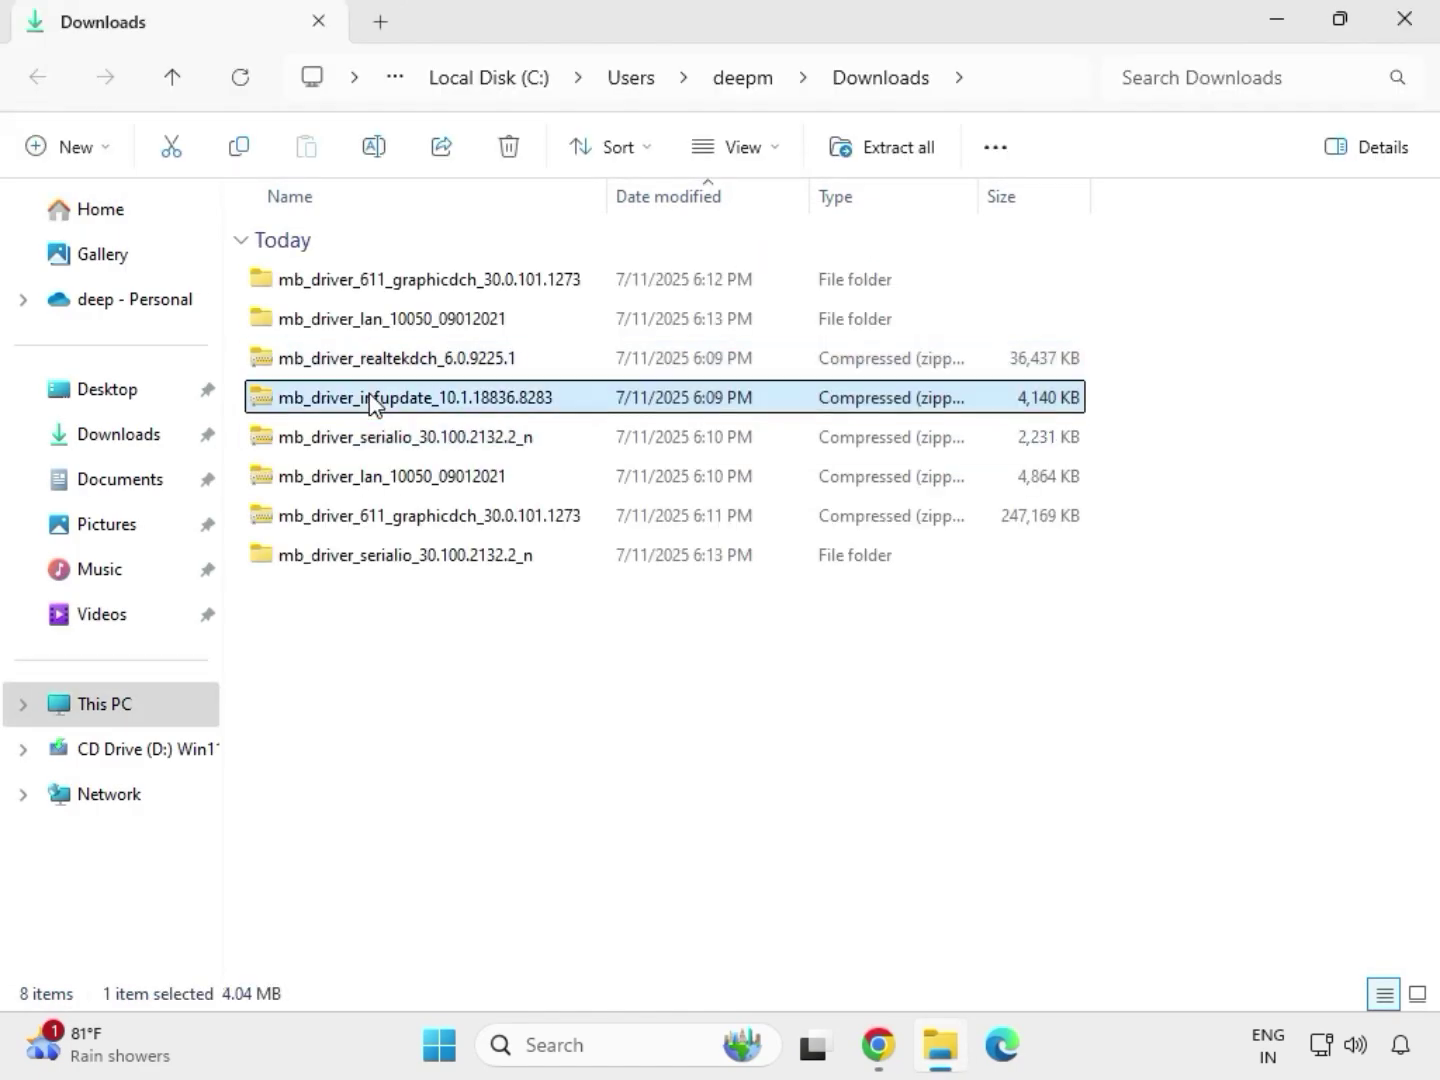
pyautogui.rightClick(374, 402)
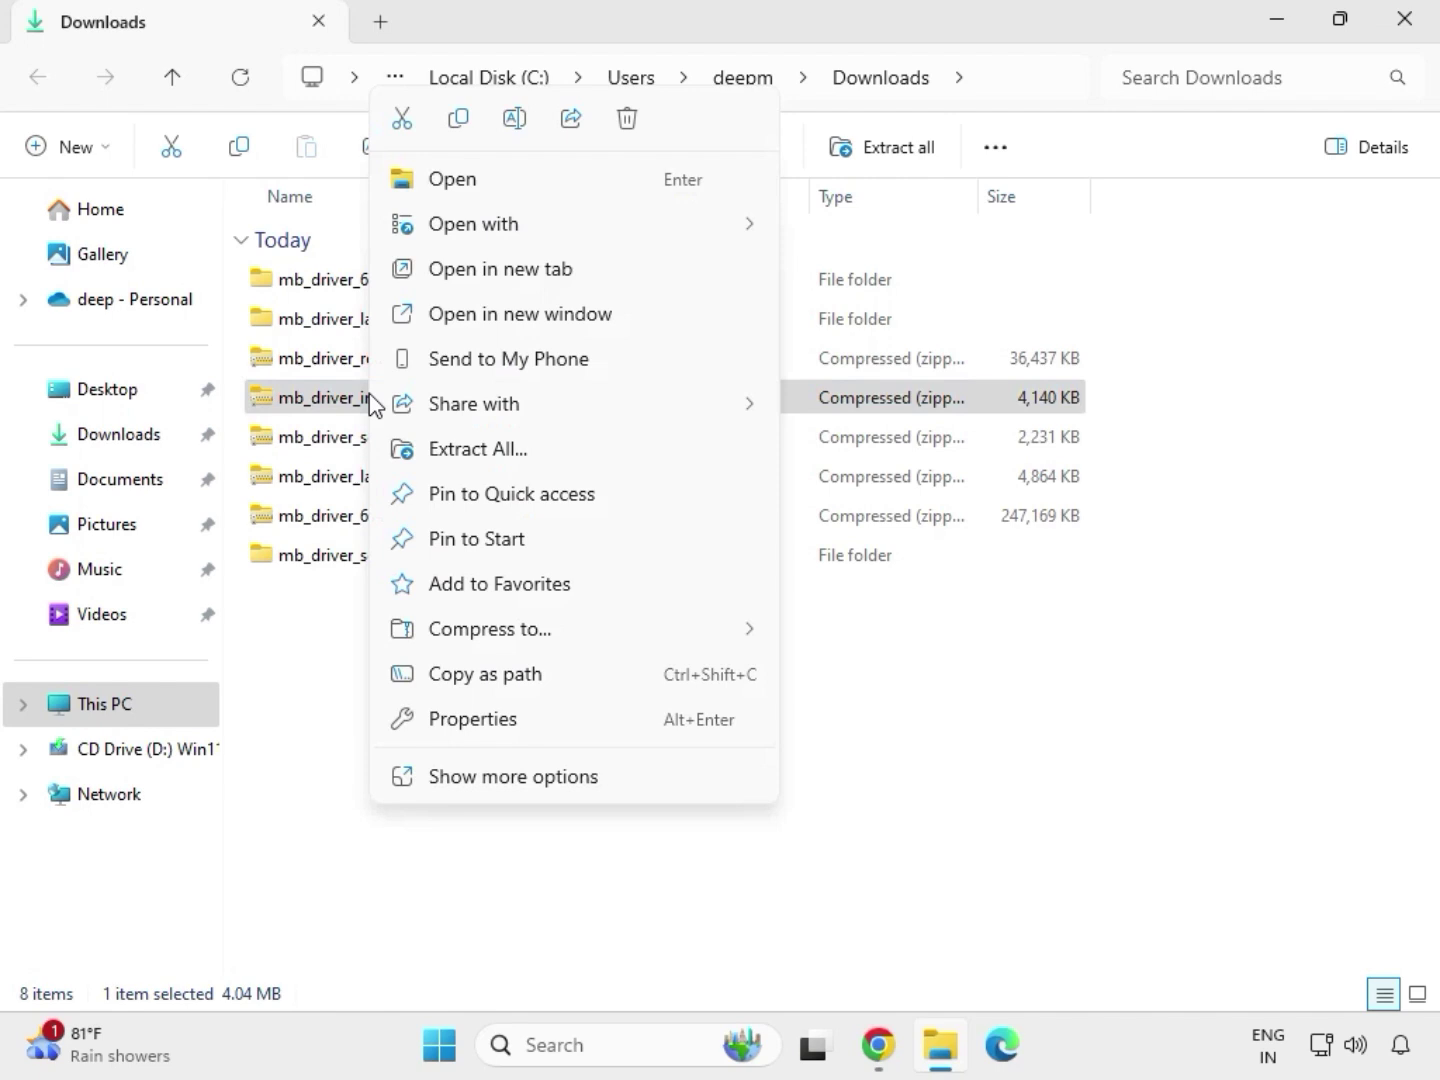
pyautogui.click(506, 450)
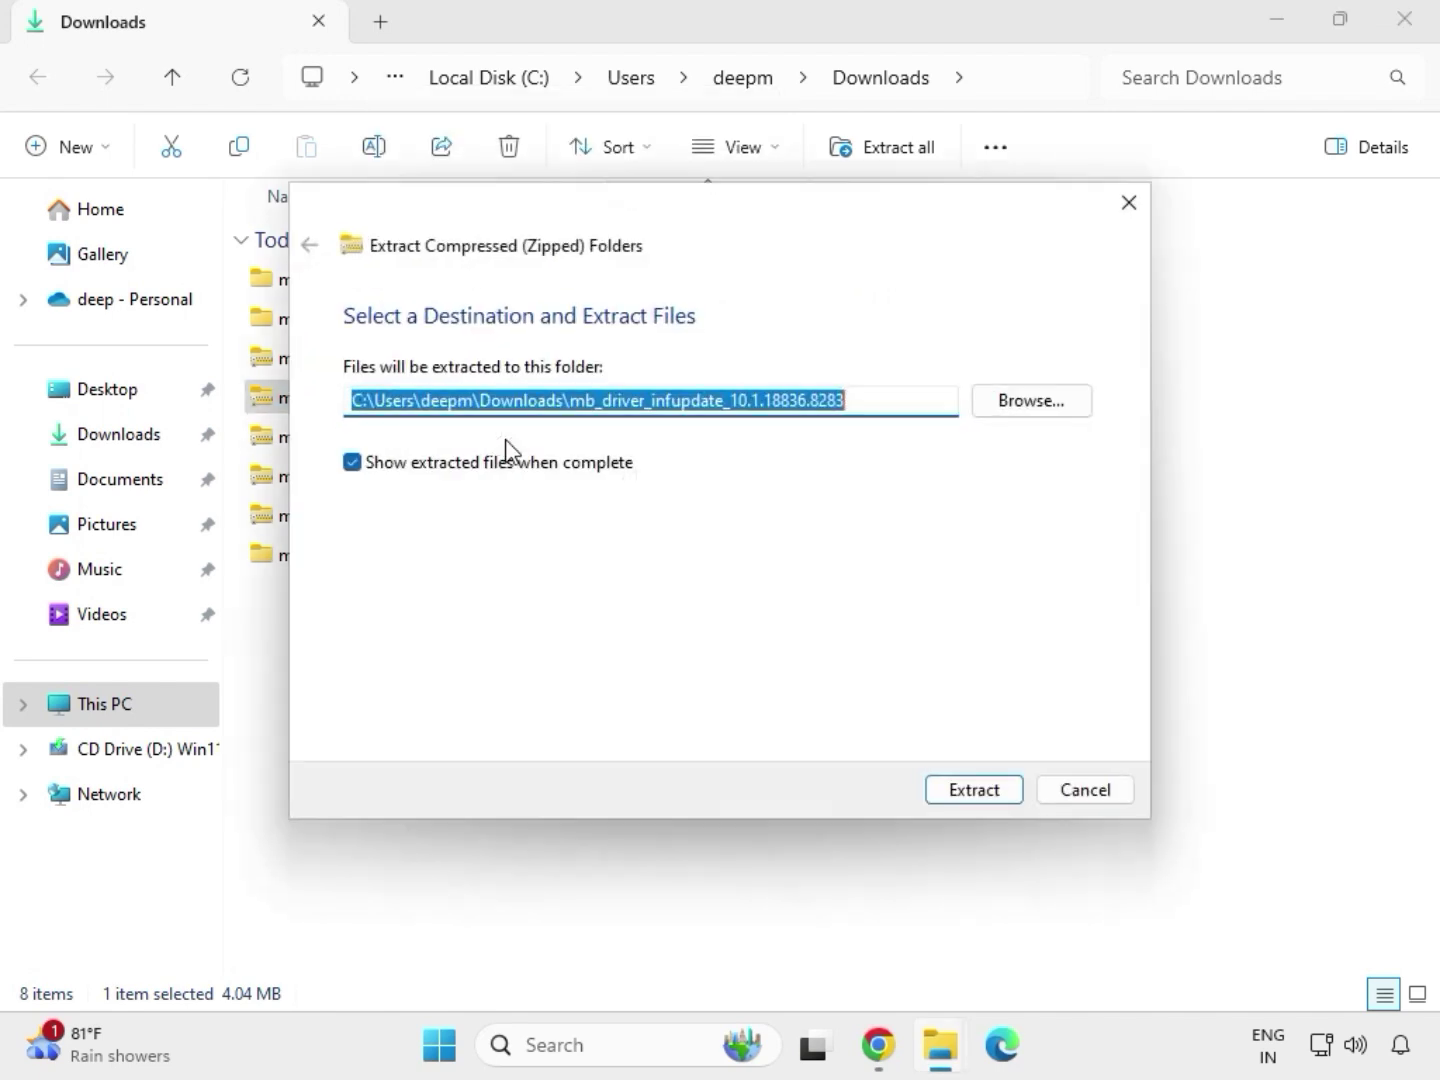
pyautogui.click(950, 795)
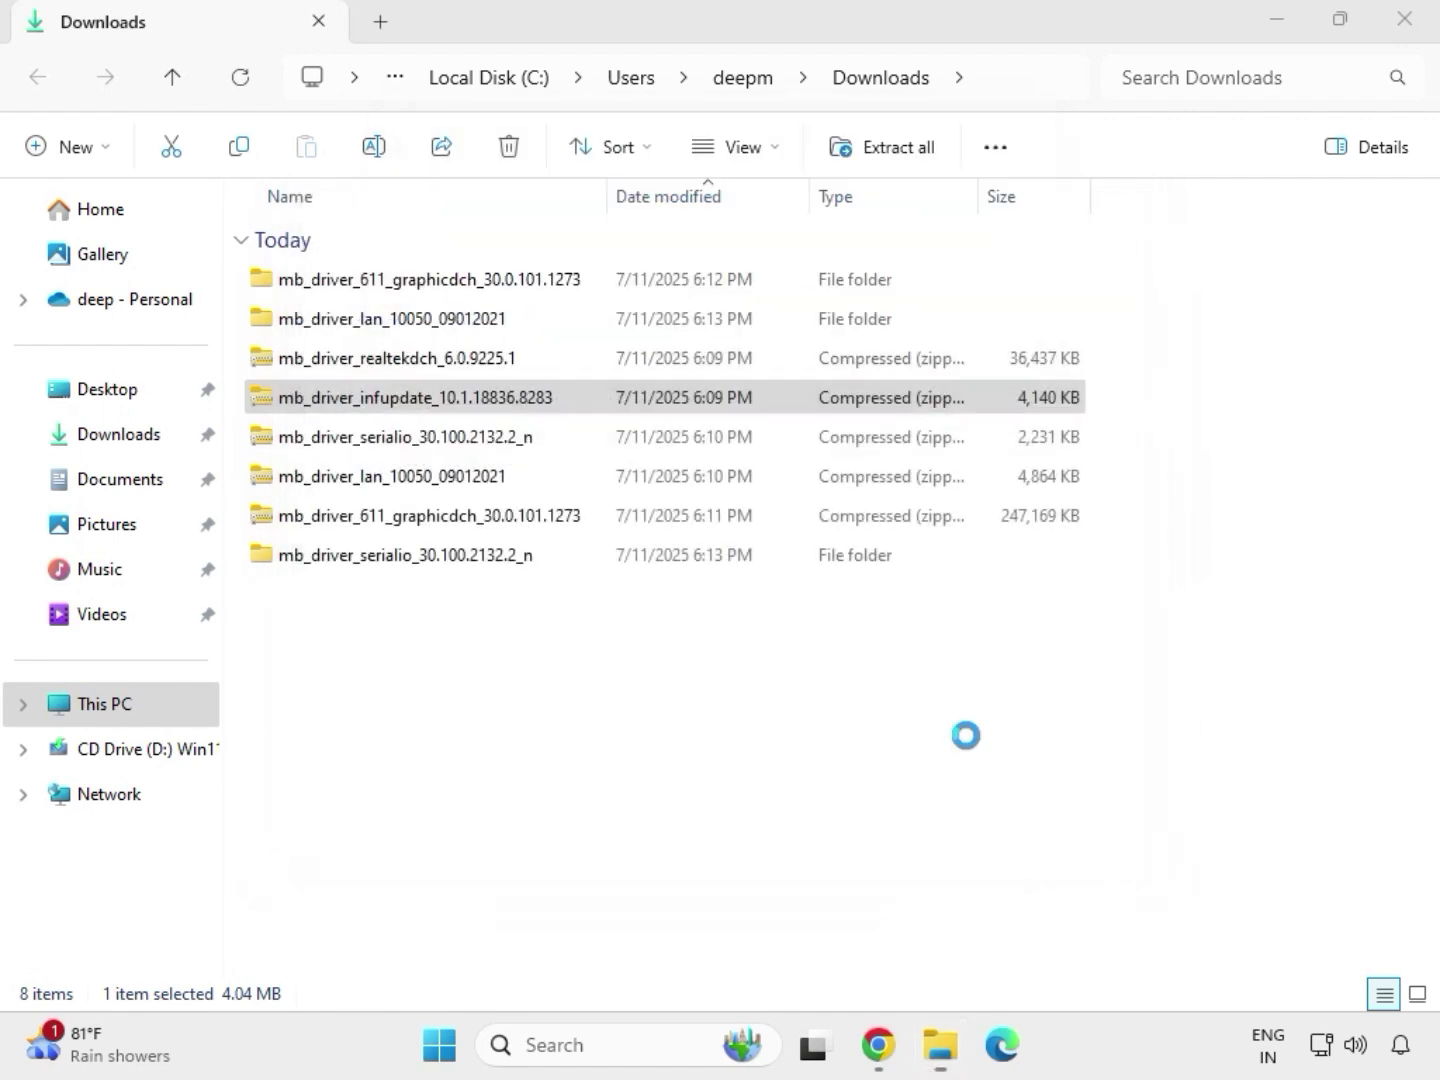
pyautogui.click(1408, 23)
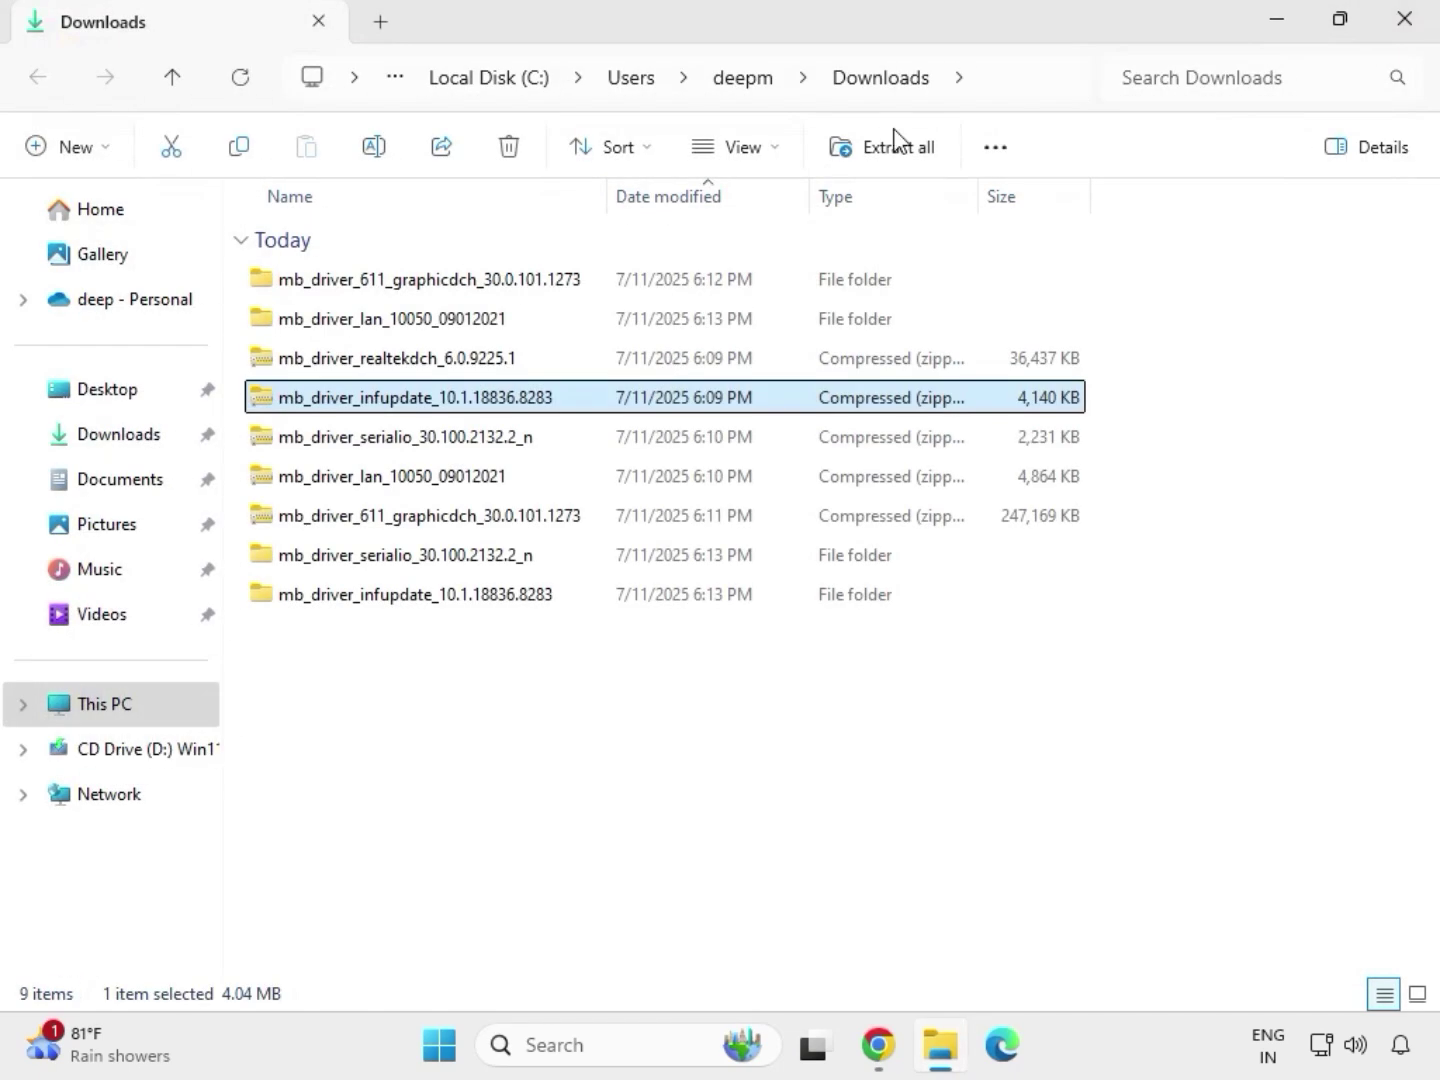
# Extract the mb_driver_realtekdch_6.0.9225.1 archive to its same-named folder in Downloads and close the extracted folder's window.
pyautogui.click(386, 360)
pyautogui.rightClick(386, 360)
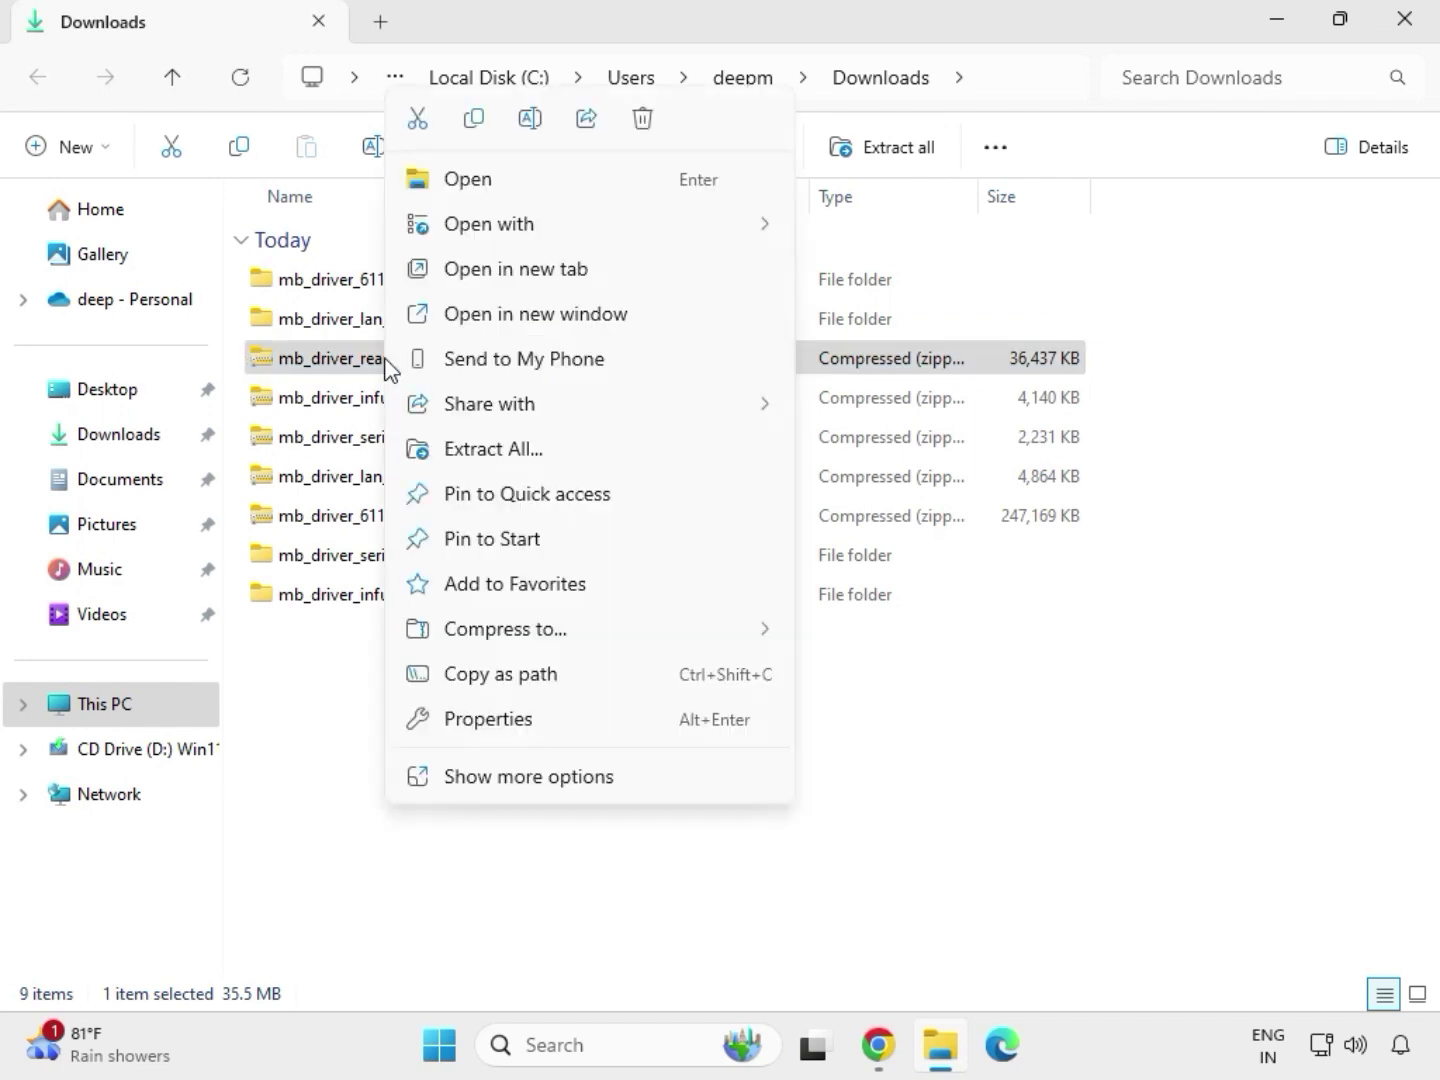
pyautogui.click(473, 450)
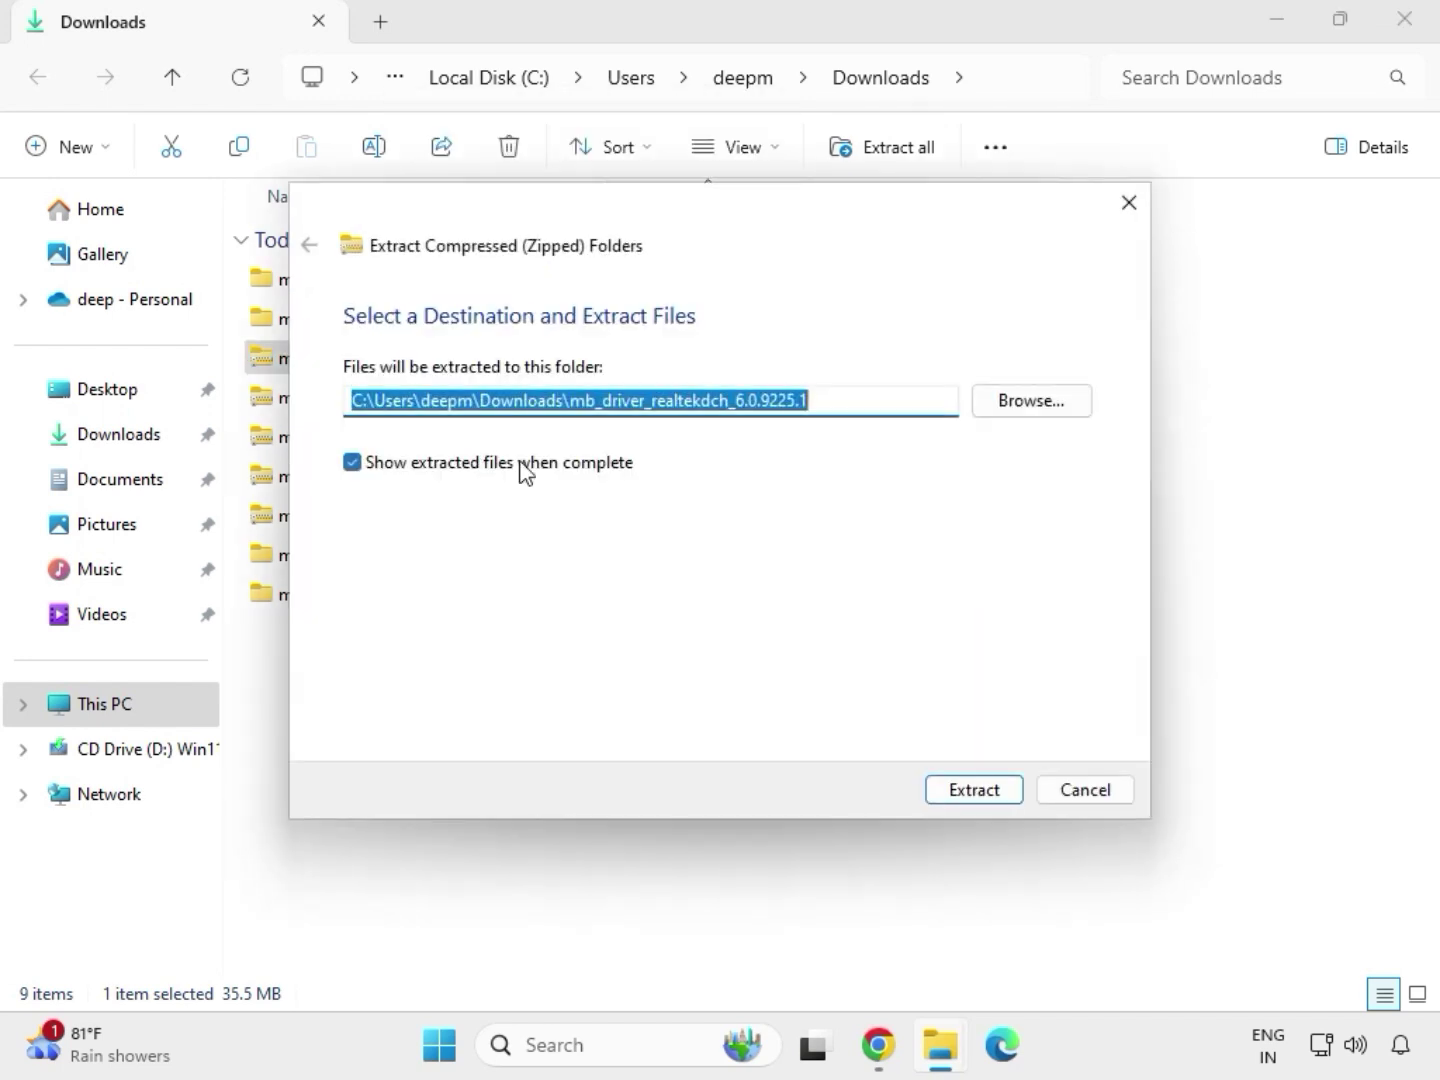
pyautogui.click(945, 792)
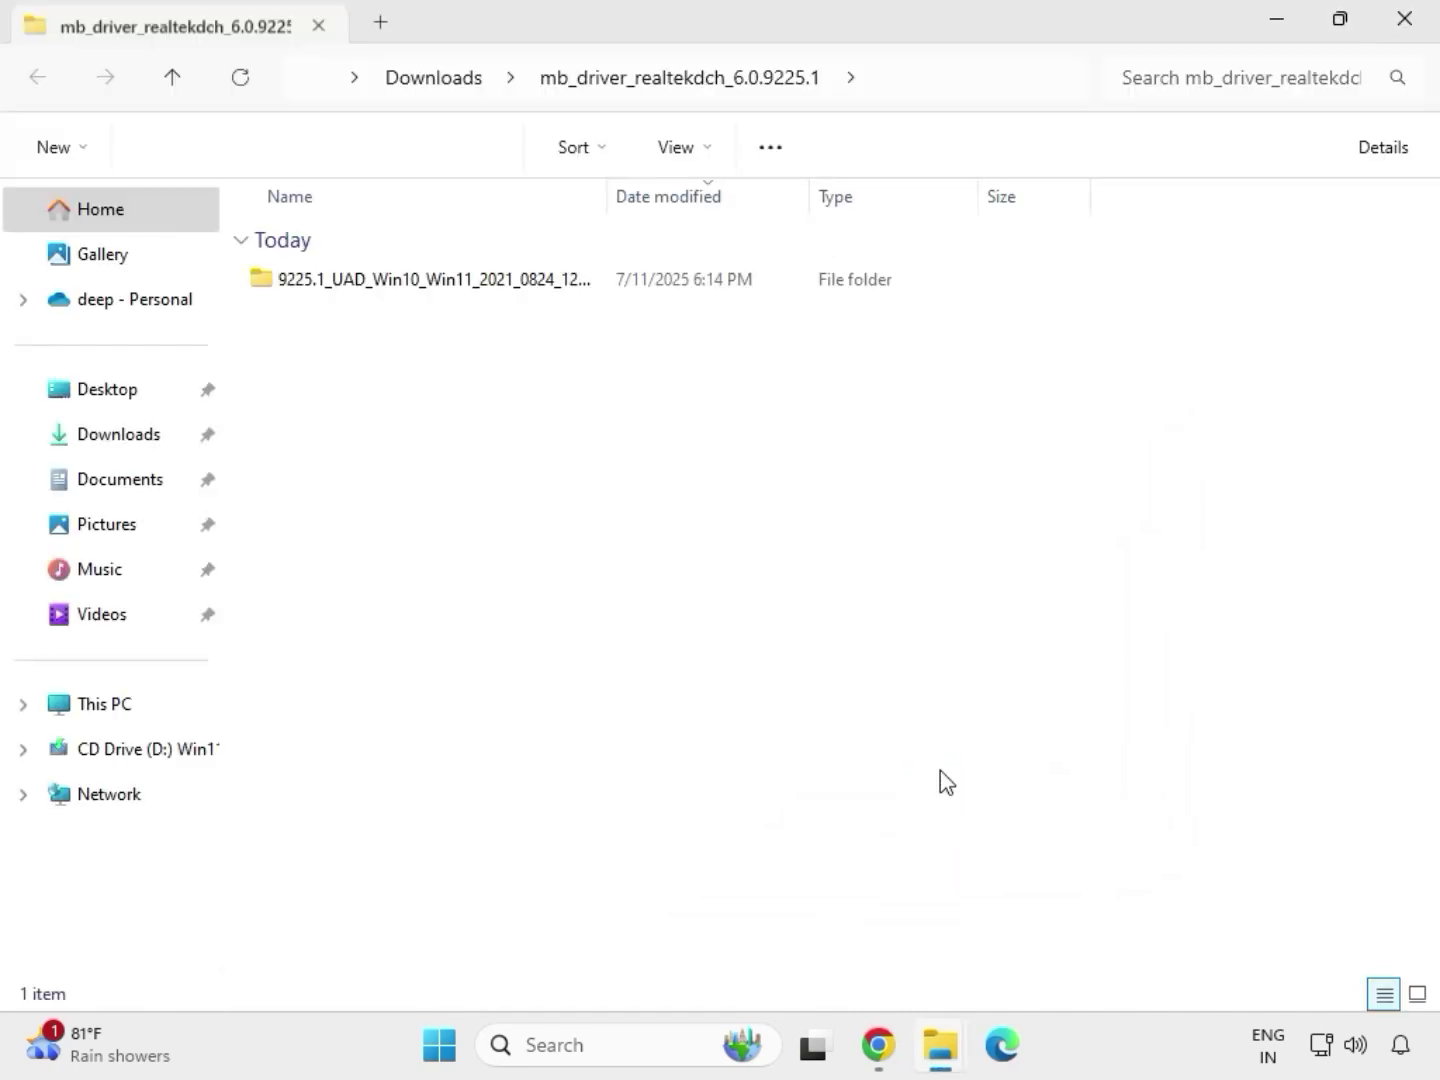
pyautogui.click(1410, 31)
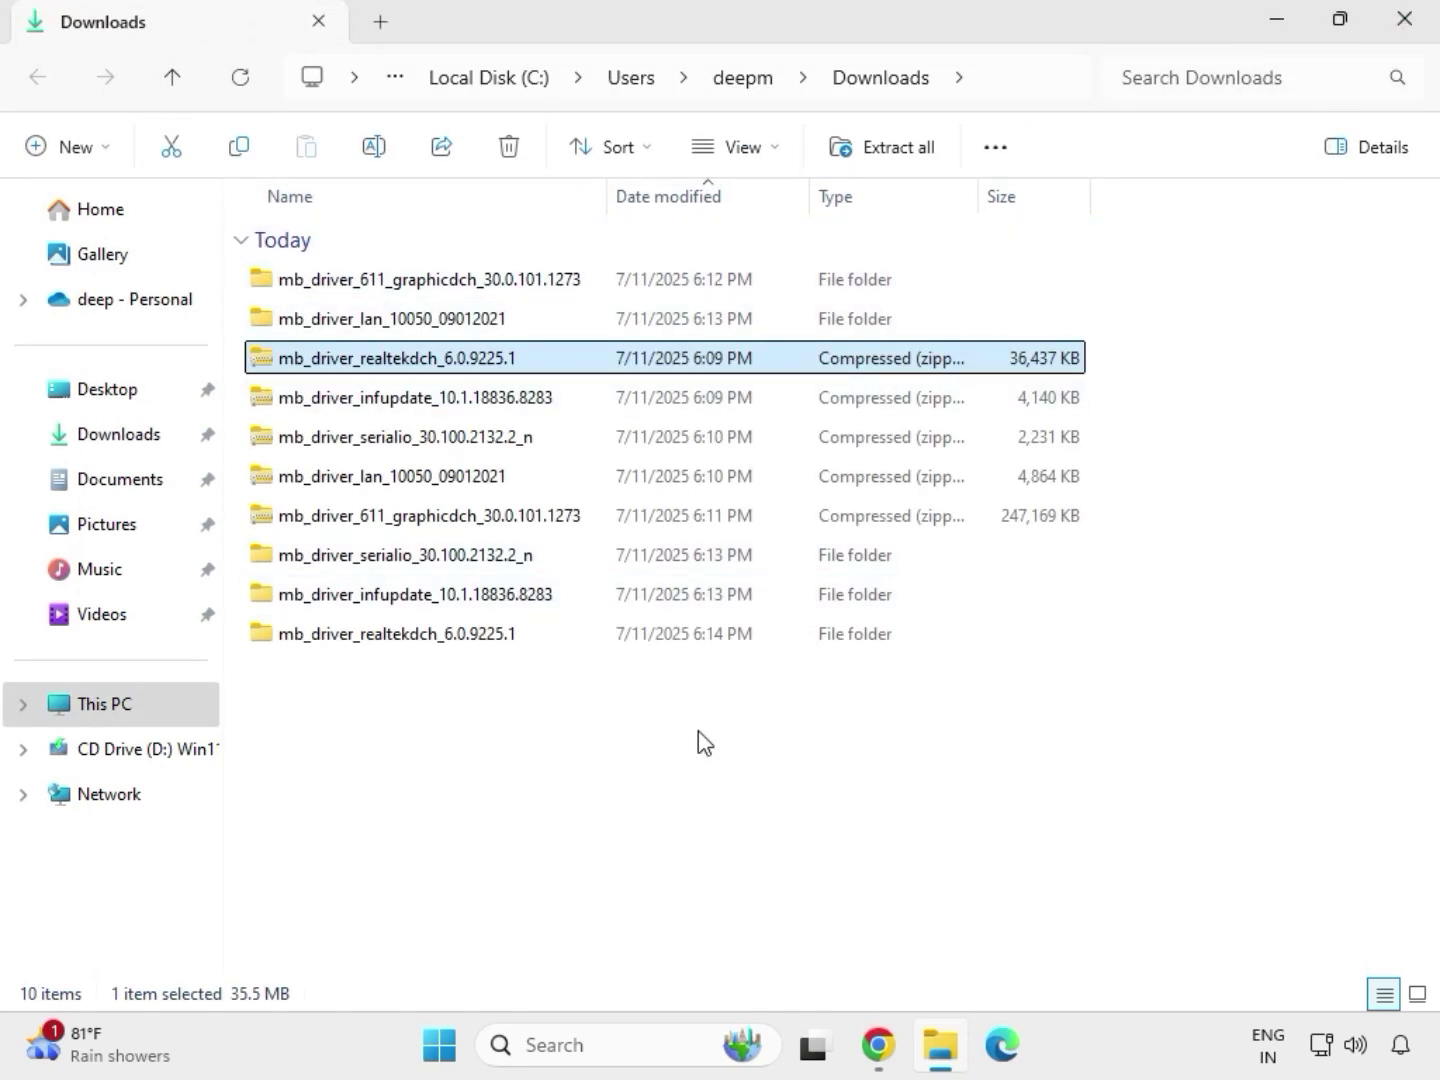
# Refresh the Downloads folder's file list.
pyautogui.click(679, 794)
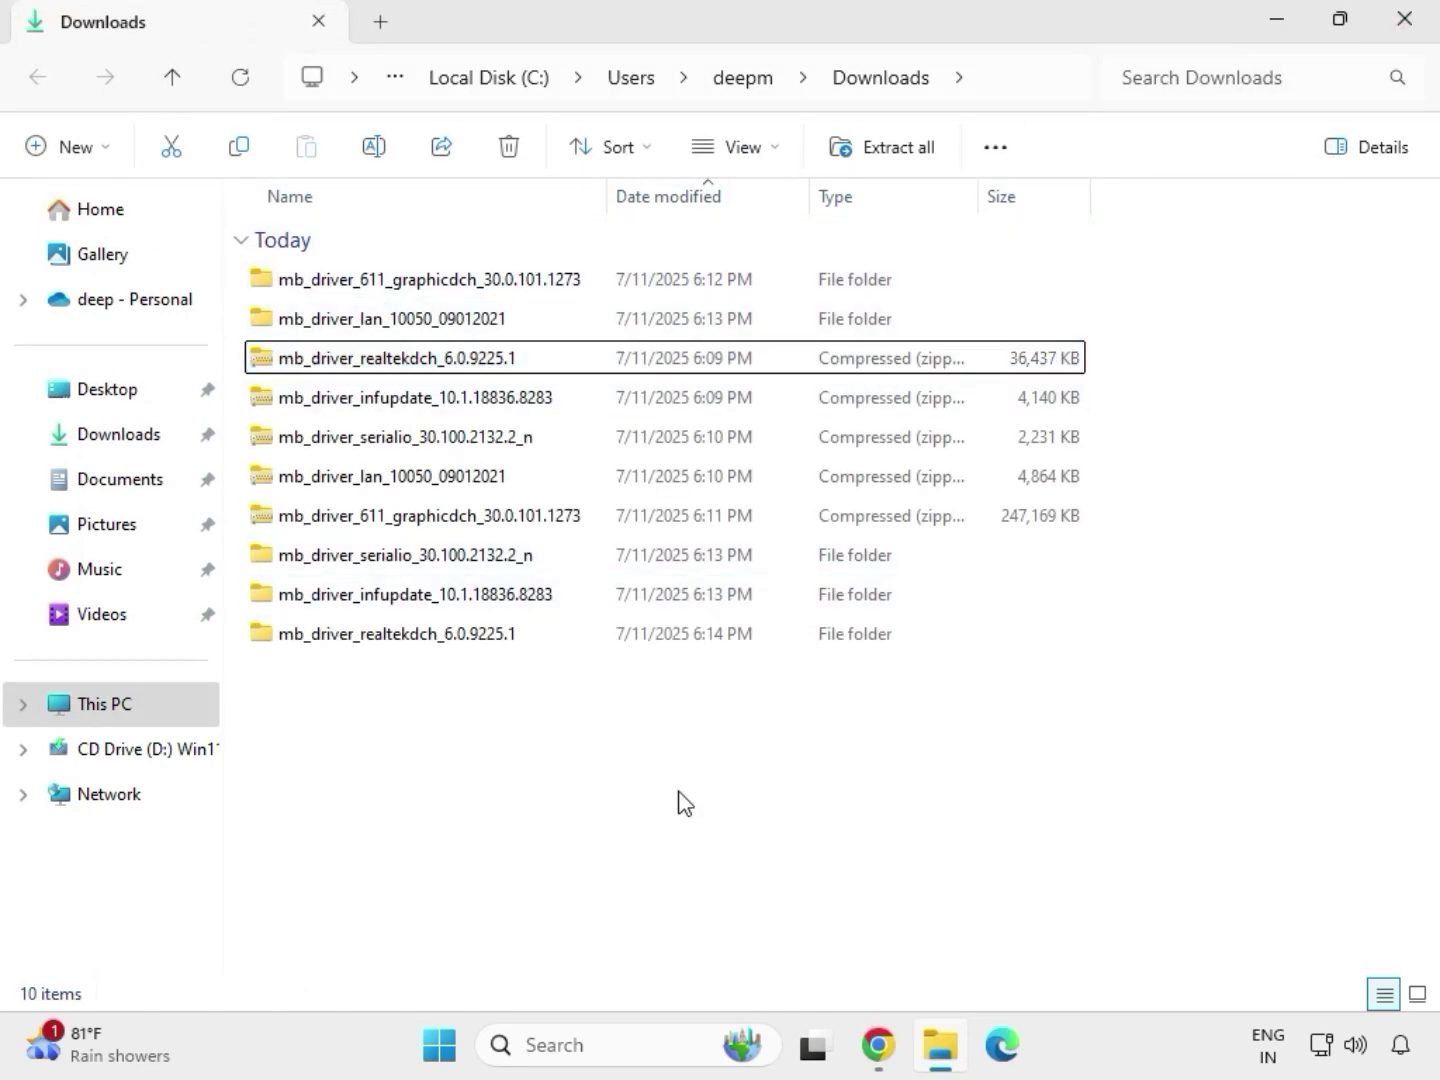
pyautogui.rightClick(606, 741)
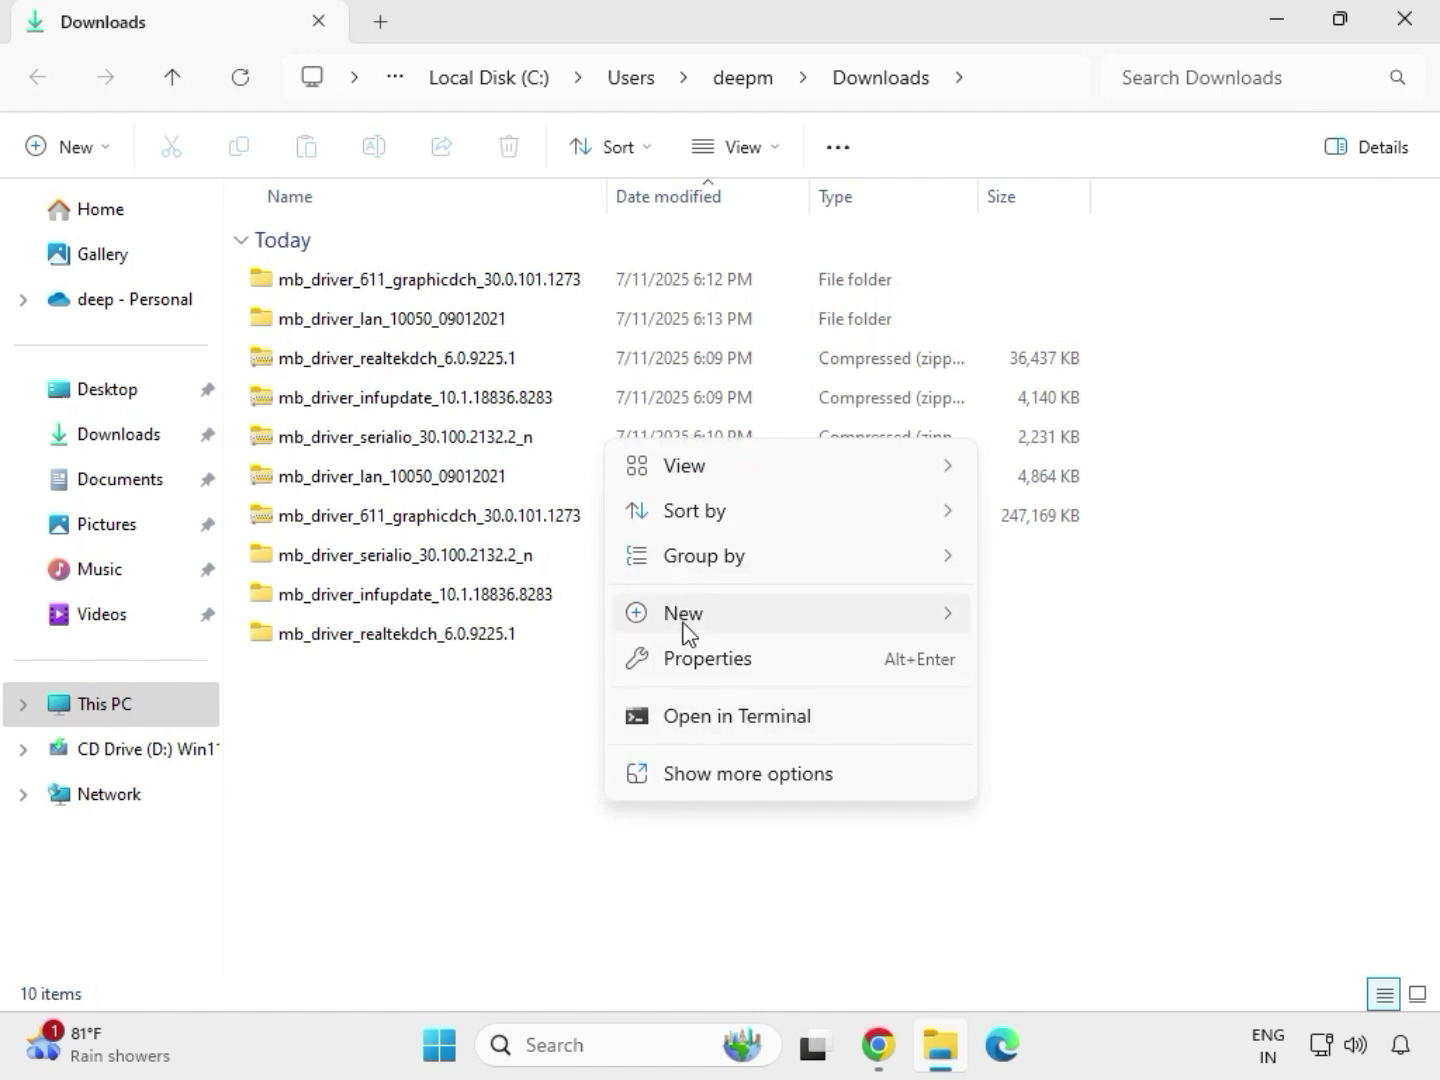
pyautogui.press('Escape')
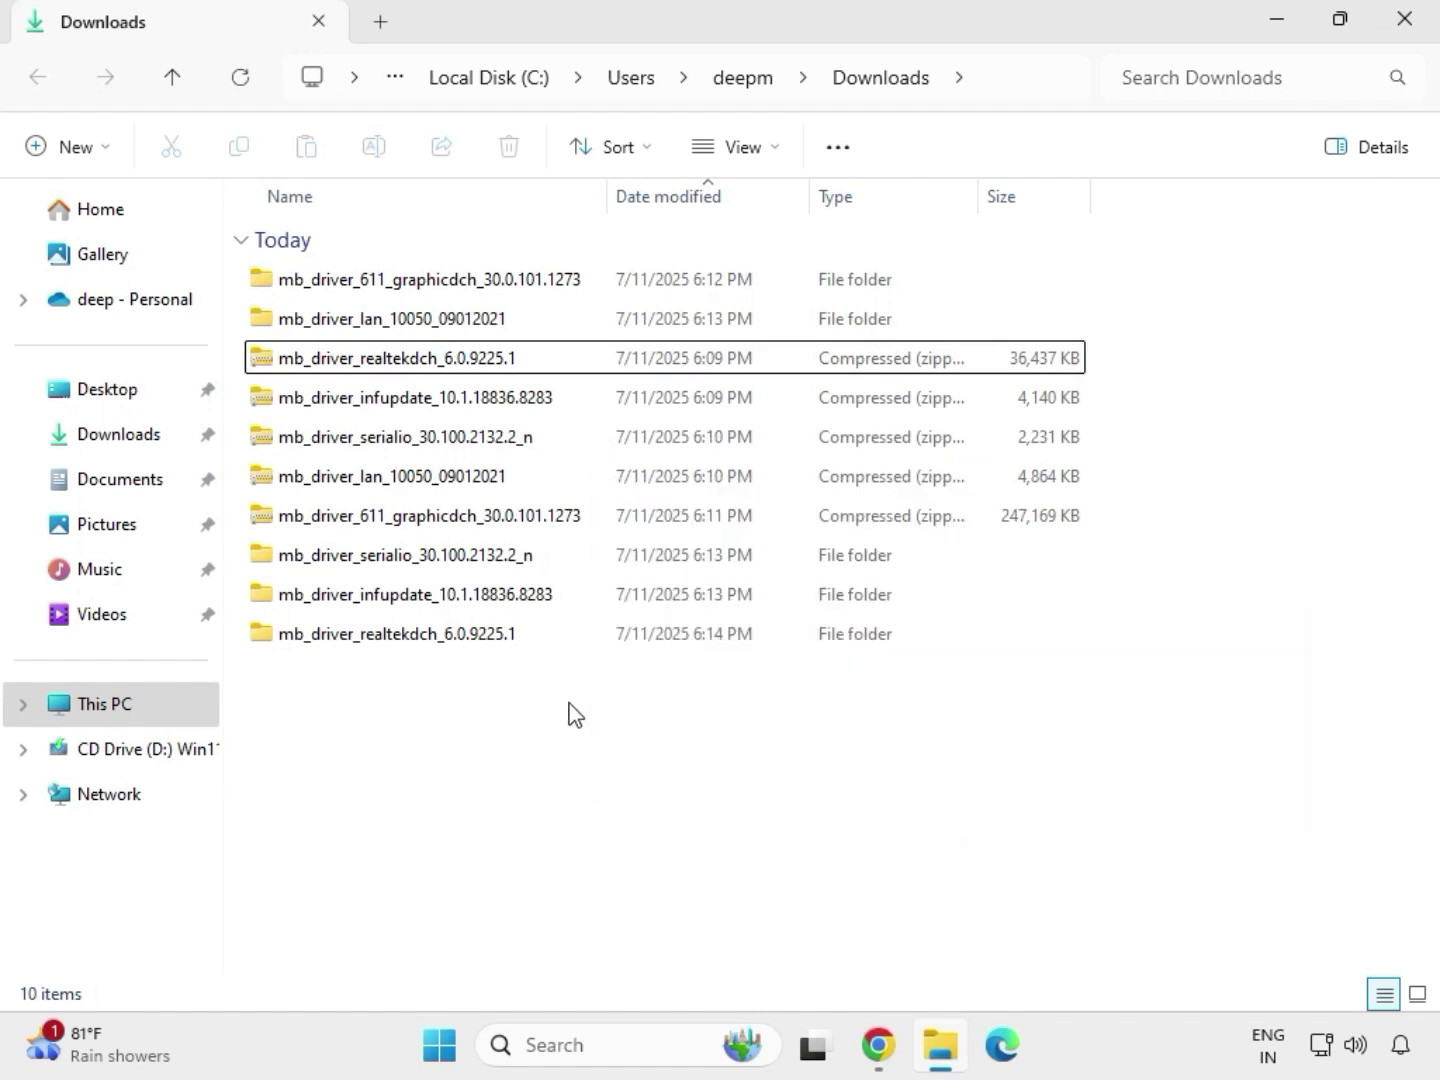
pyautogui.rightClick(575, 713)
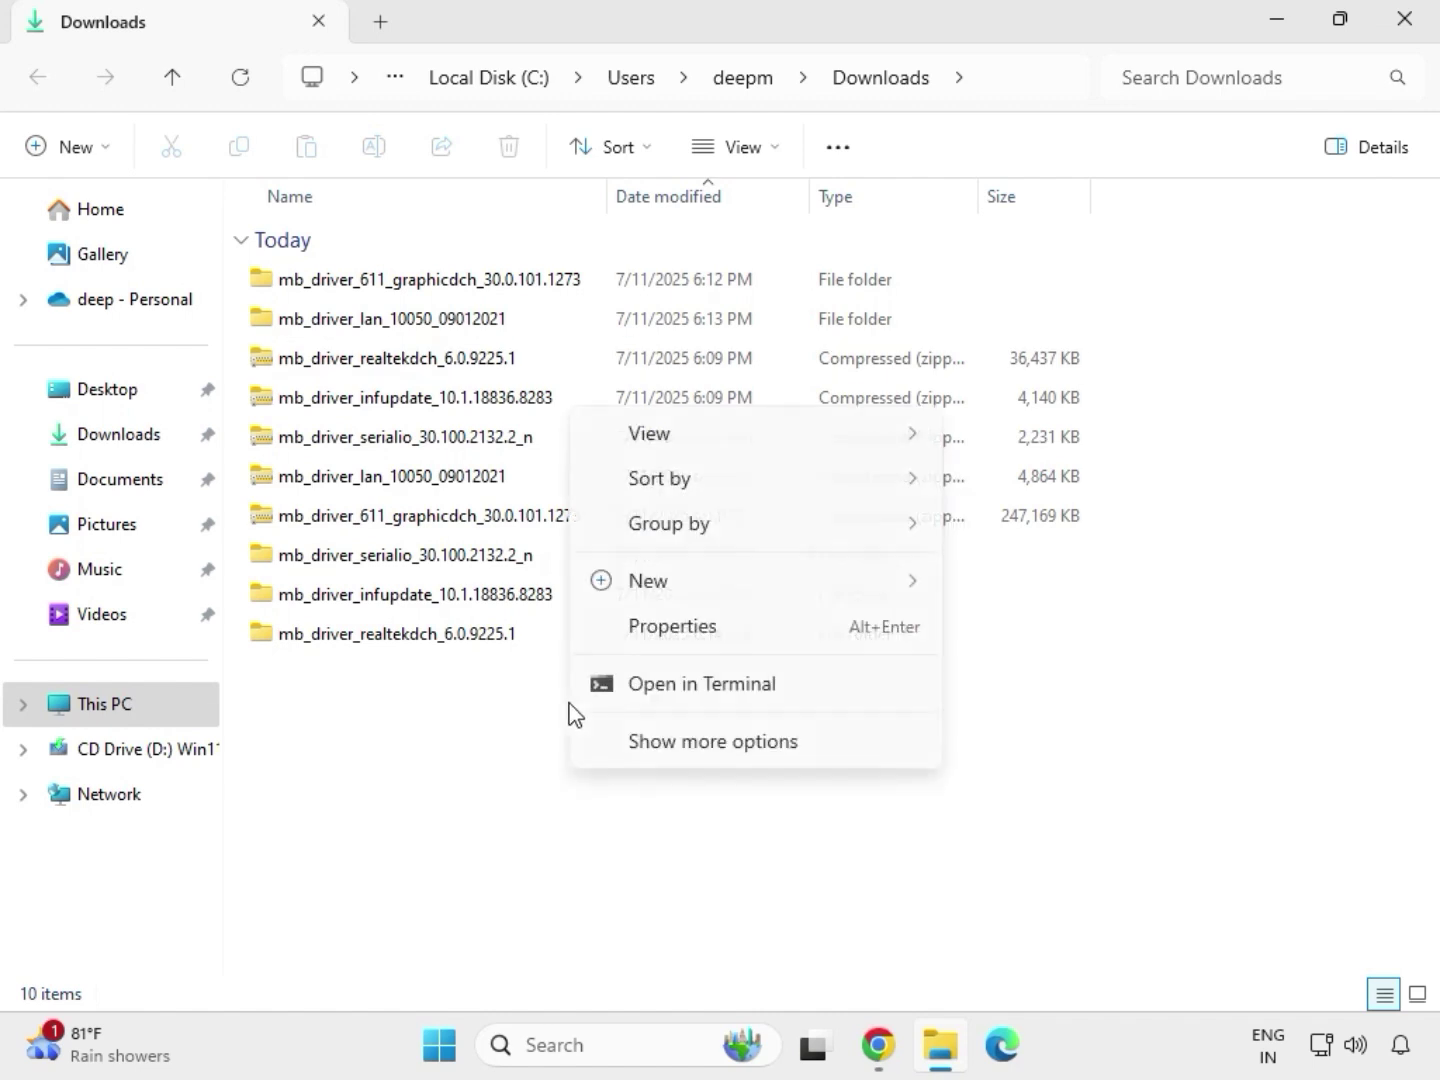
pyautogui.click(655, 735)
pyautogui.click(665, 451)
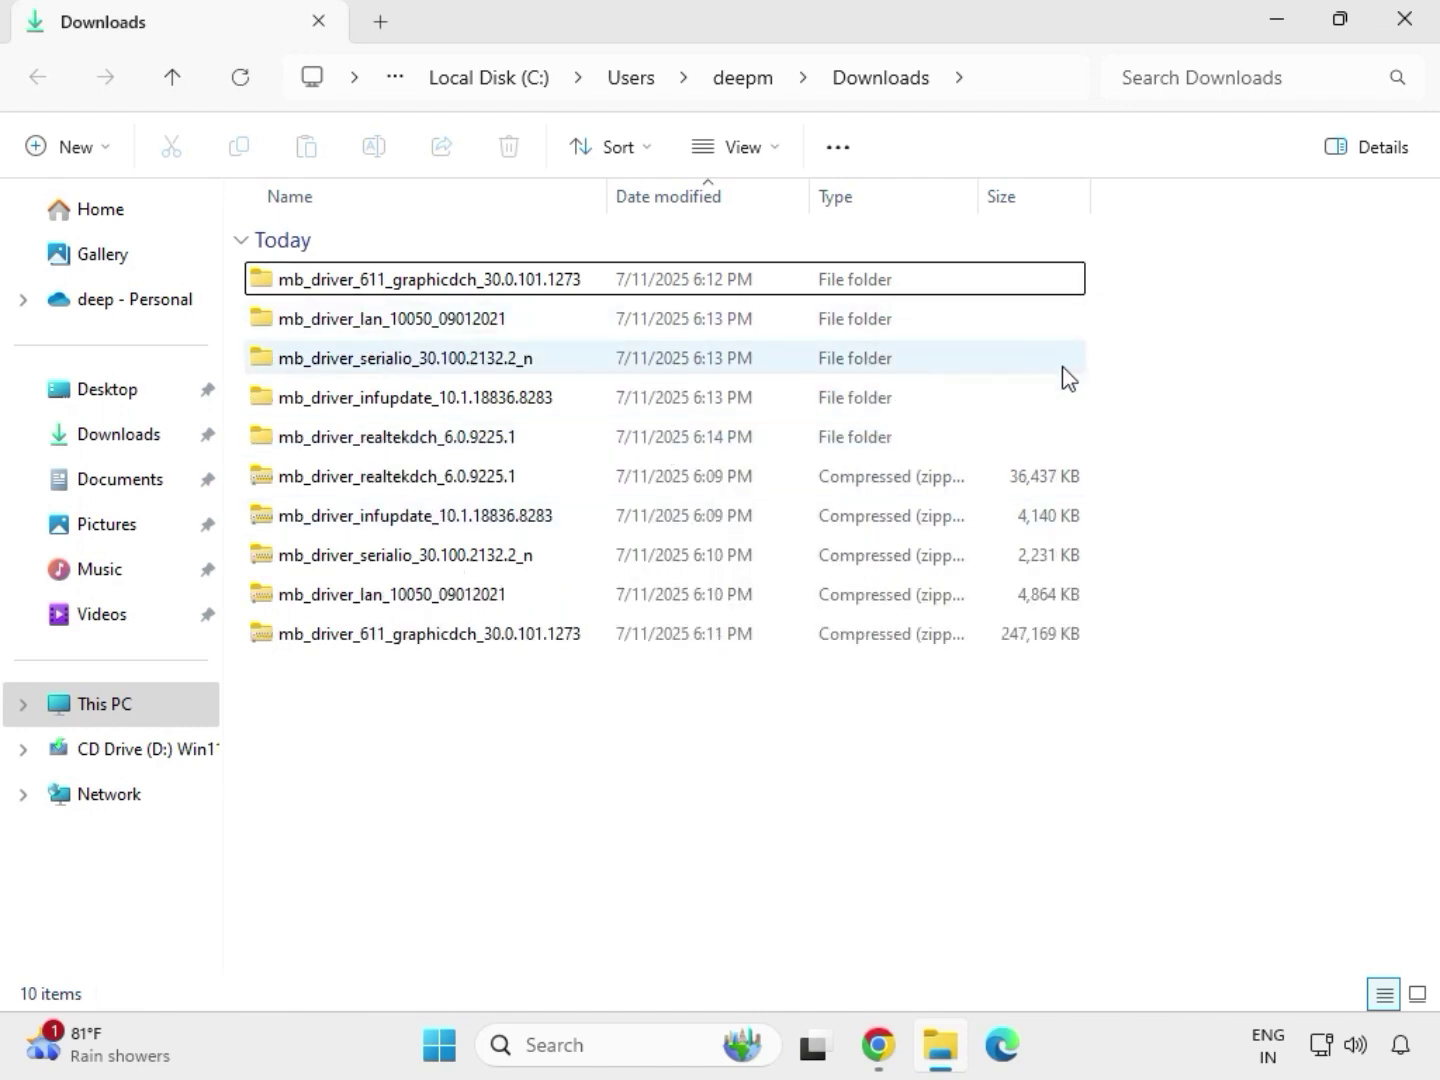
# Run the mb_driver_611_graphicdch_30.0.101.1273 application from its extracted folder and allow it to make changes to the device.
pyautogui.moveTo(1106, 451); pyautogui.dragTo(715, 292)
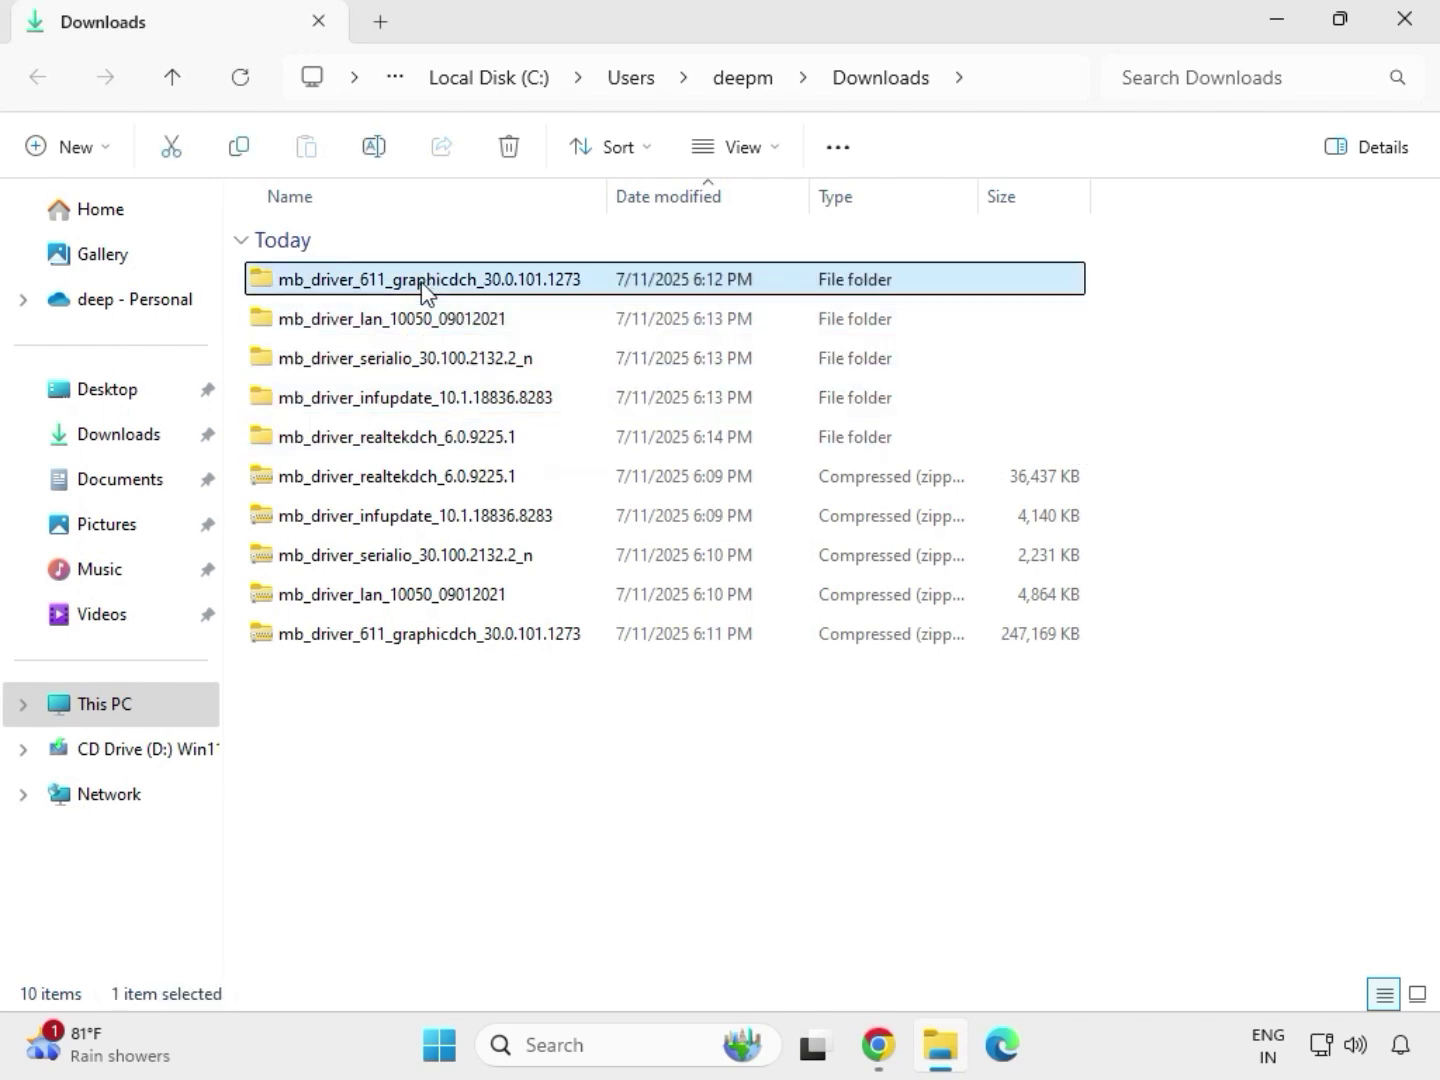
pyautogui.click(420, 289)
pyautogui.doubleClick(460, 284)
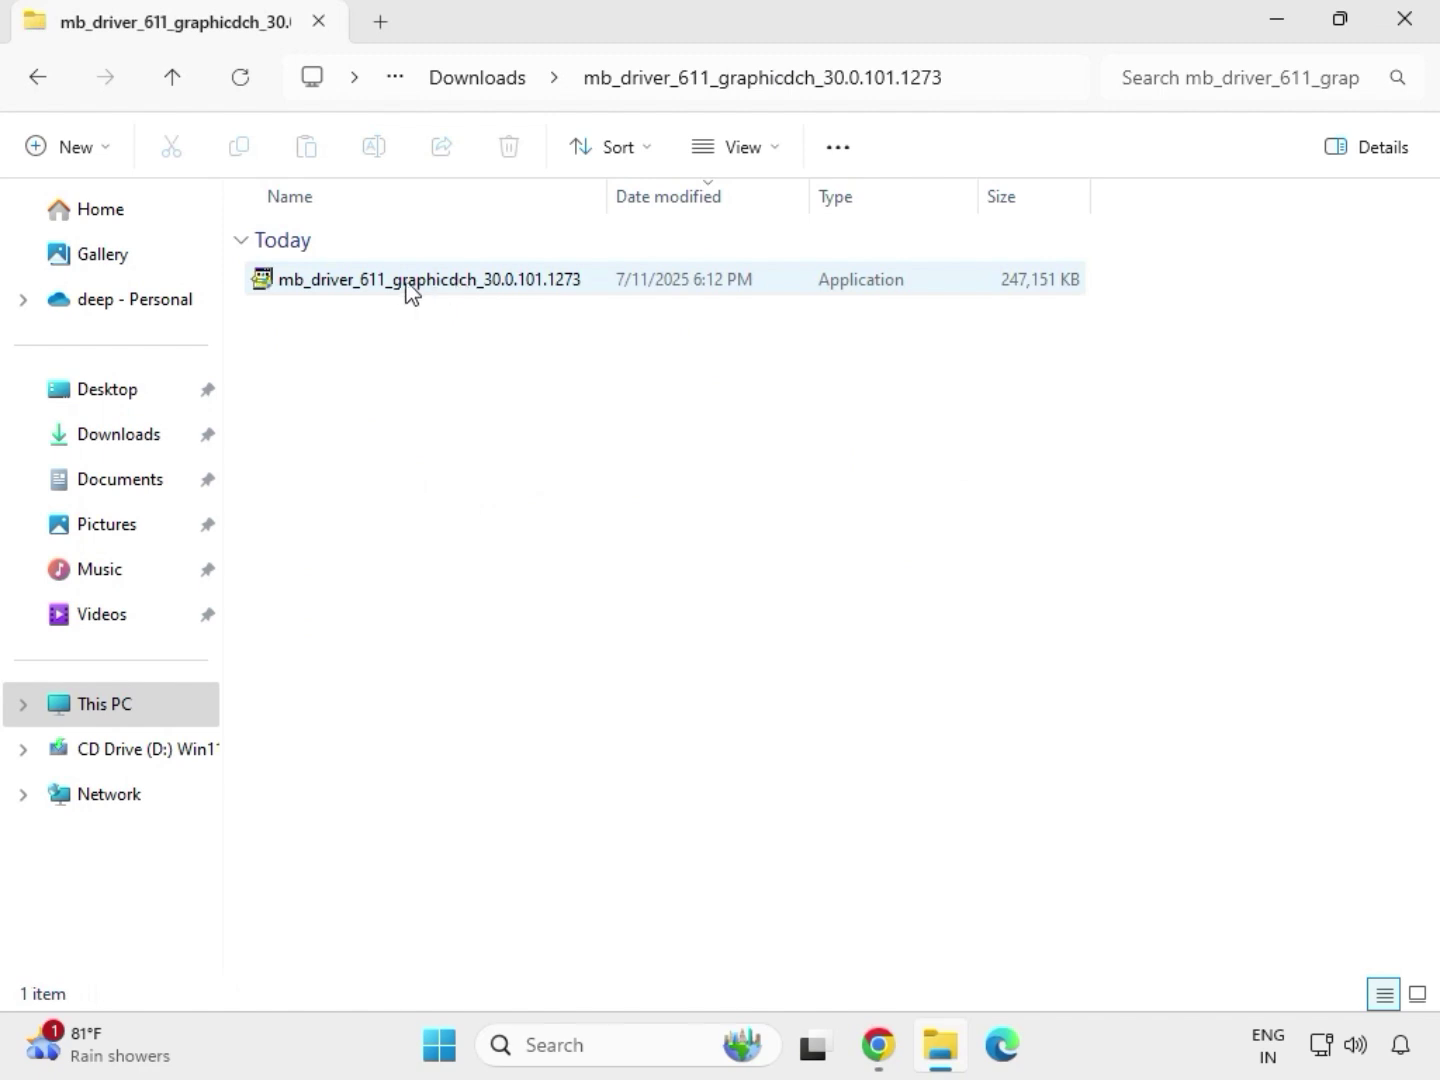
pyautogui.click(403, 291)
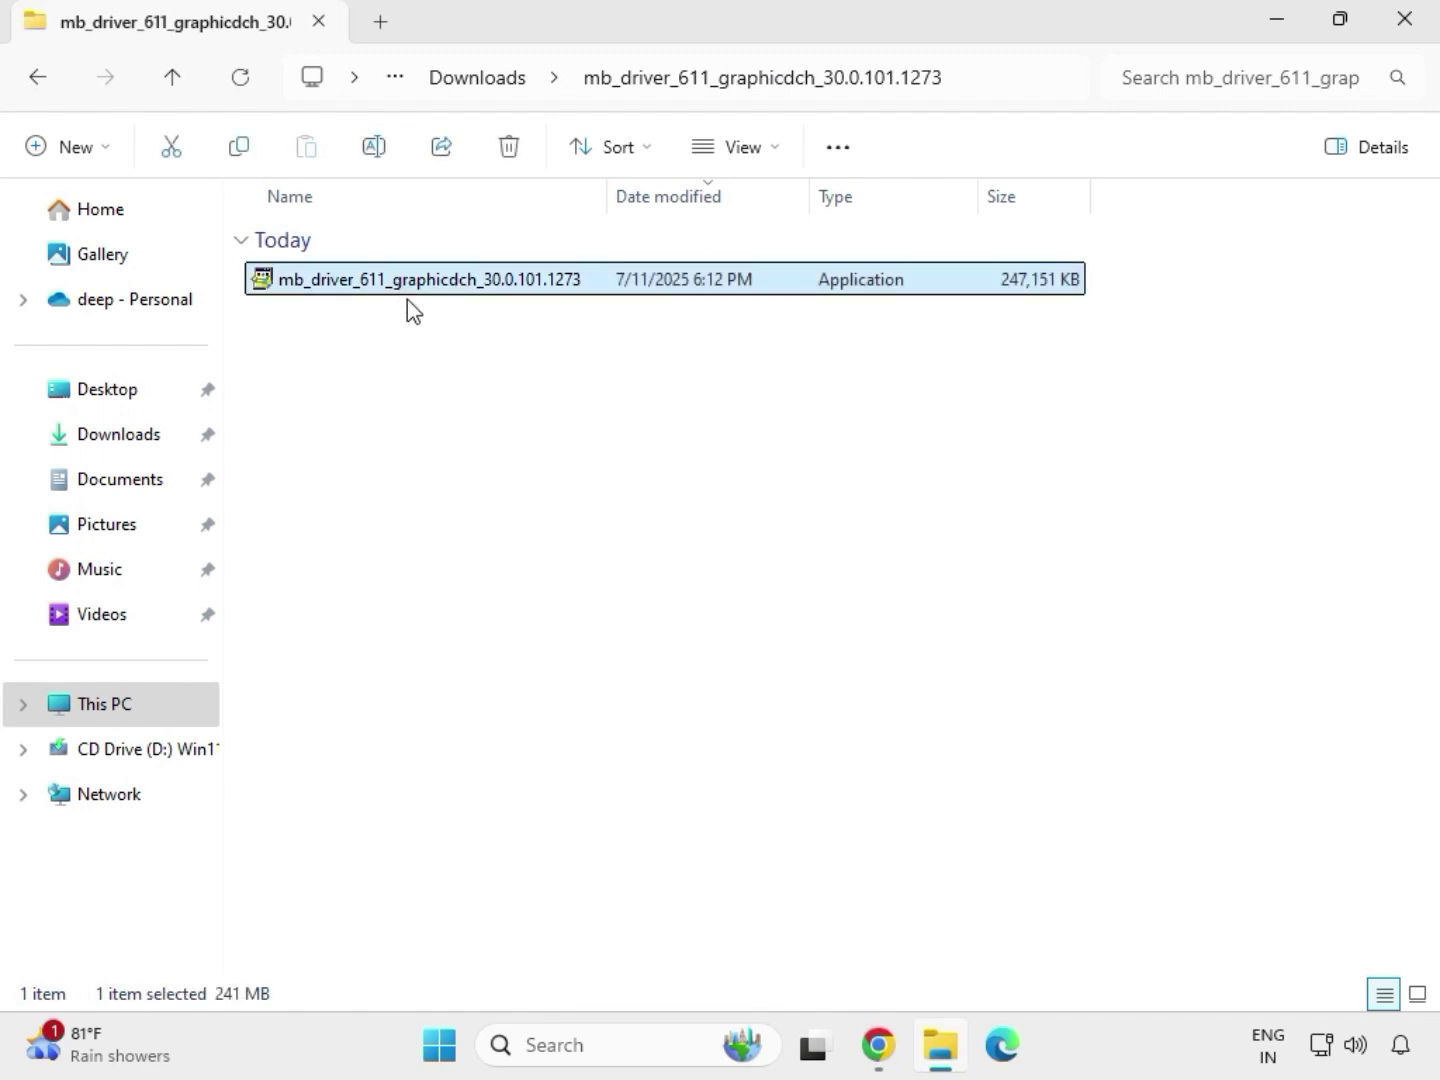
pyautogui.rightClick(436, 341)
pyautogui.click(528, 512)
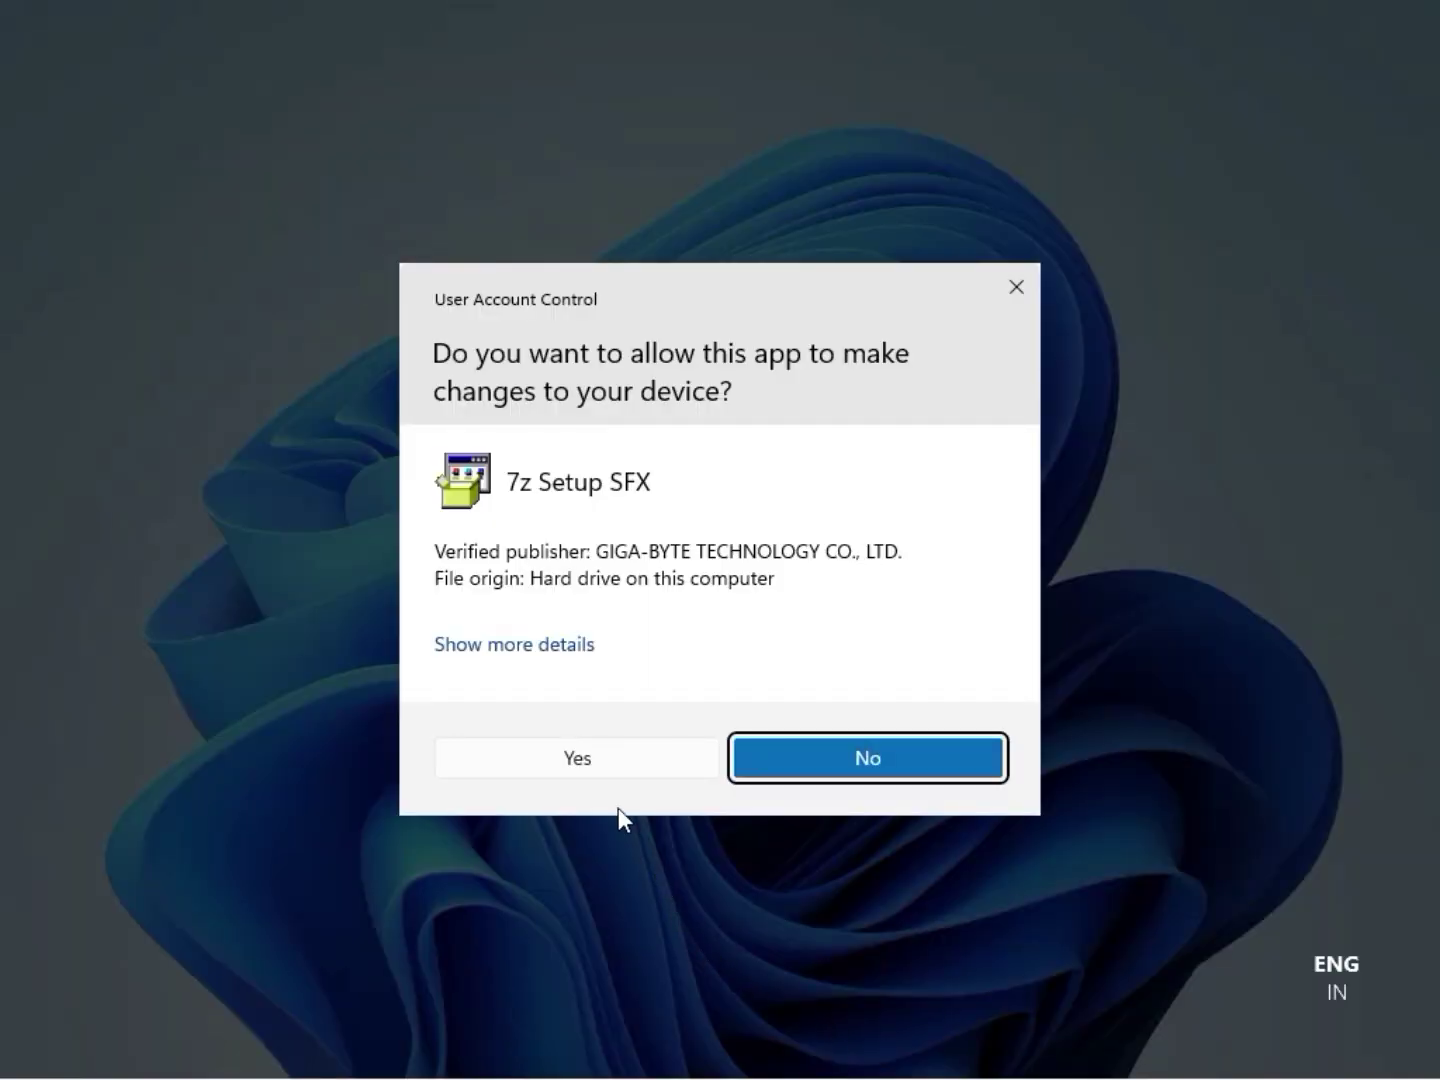
pyautogui.click(601, 760)
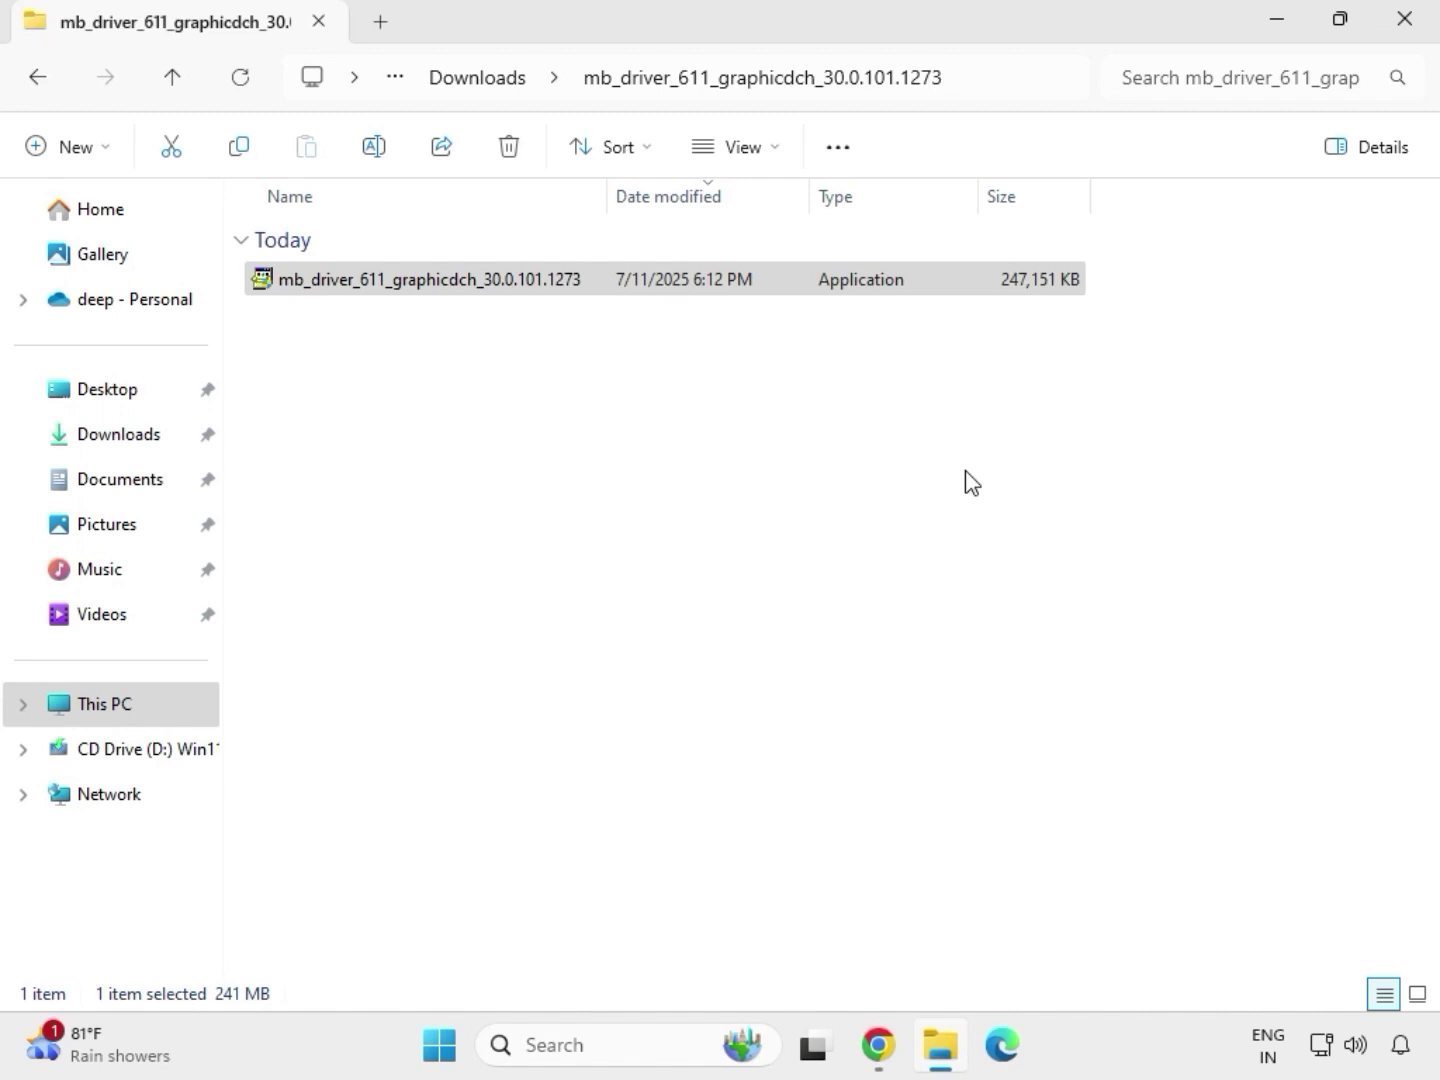
# Close the graphics driver folder's window and show the Downloads folder in a new File Explorer window.
pyautogui.click(1420, 36)
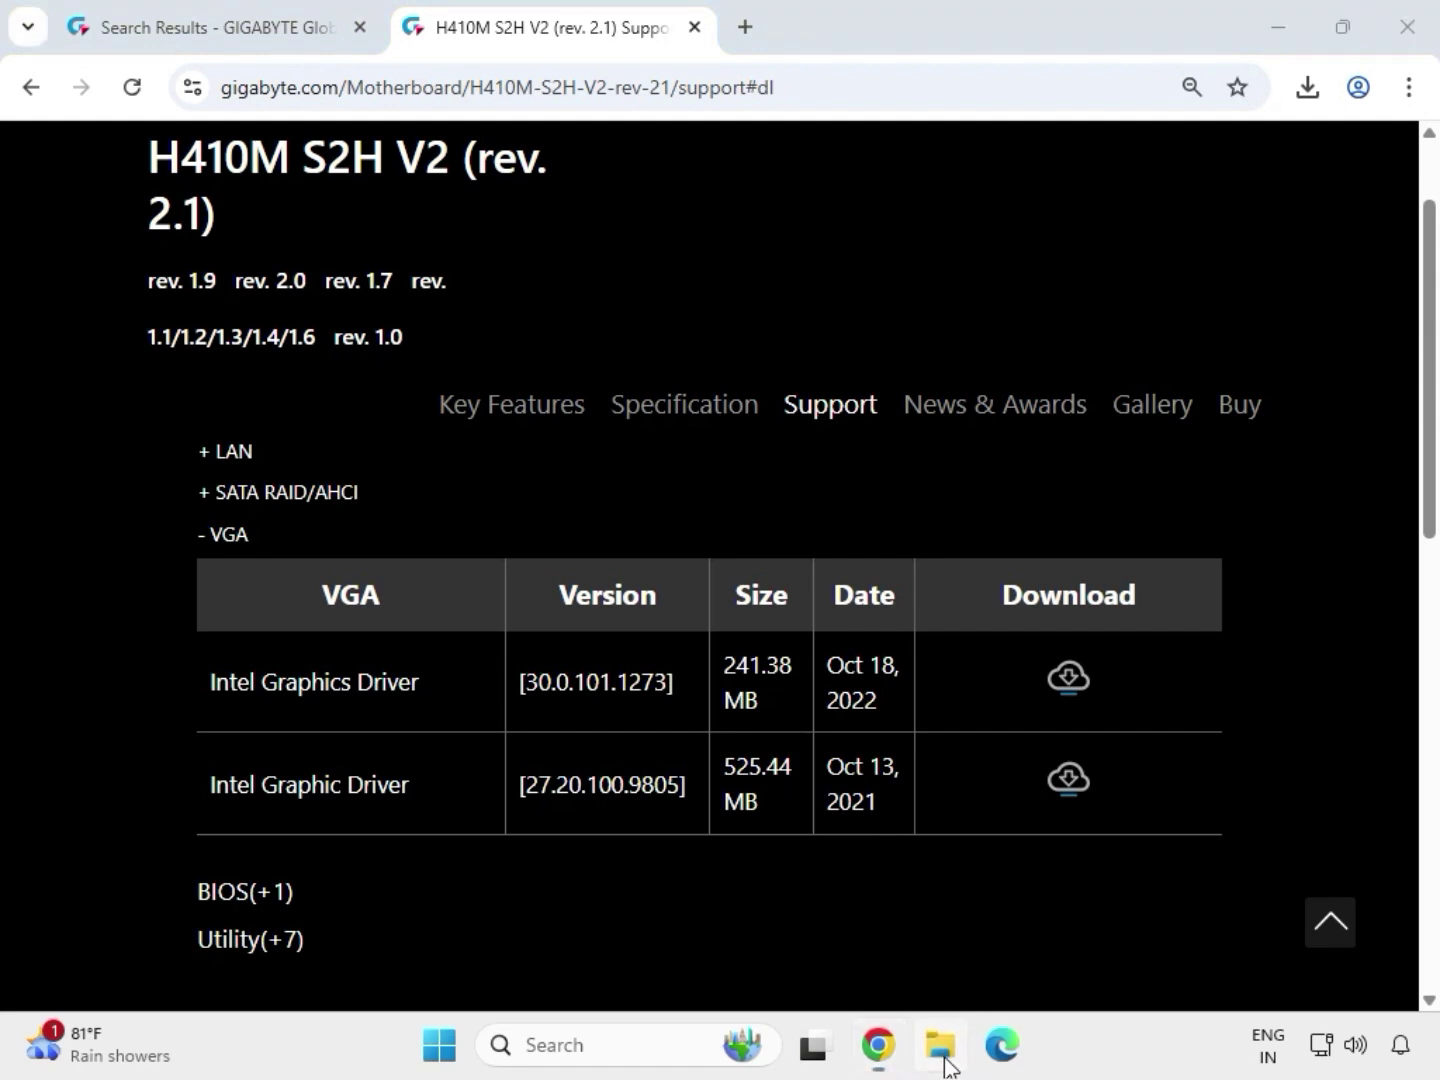
pyautogui.click(947, 1067)
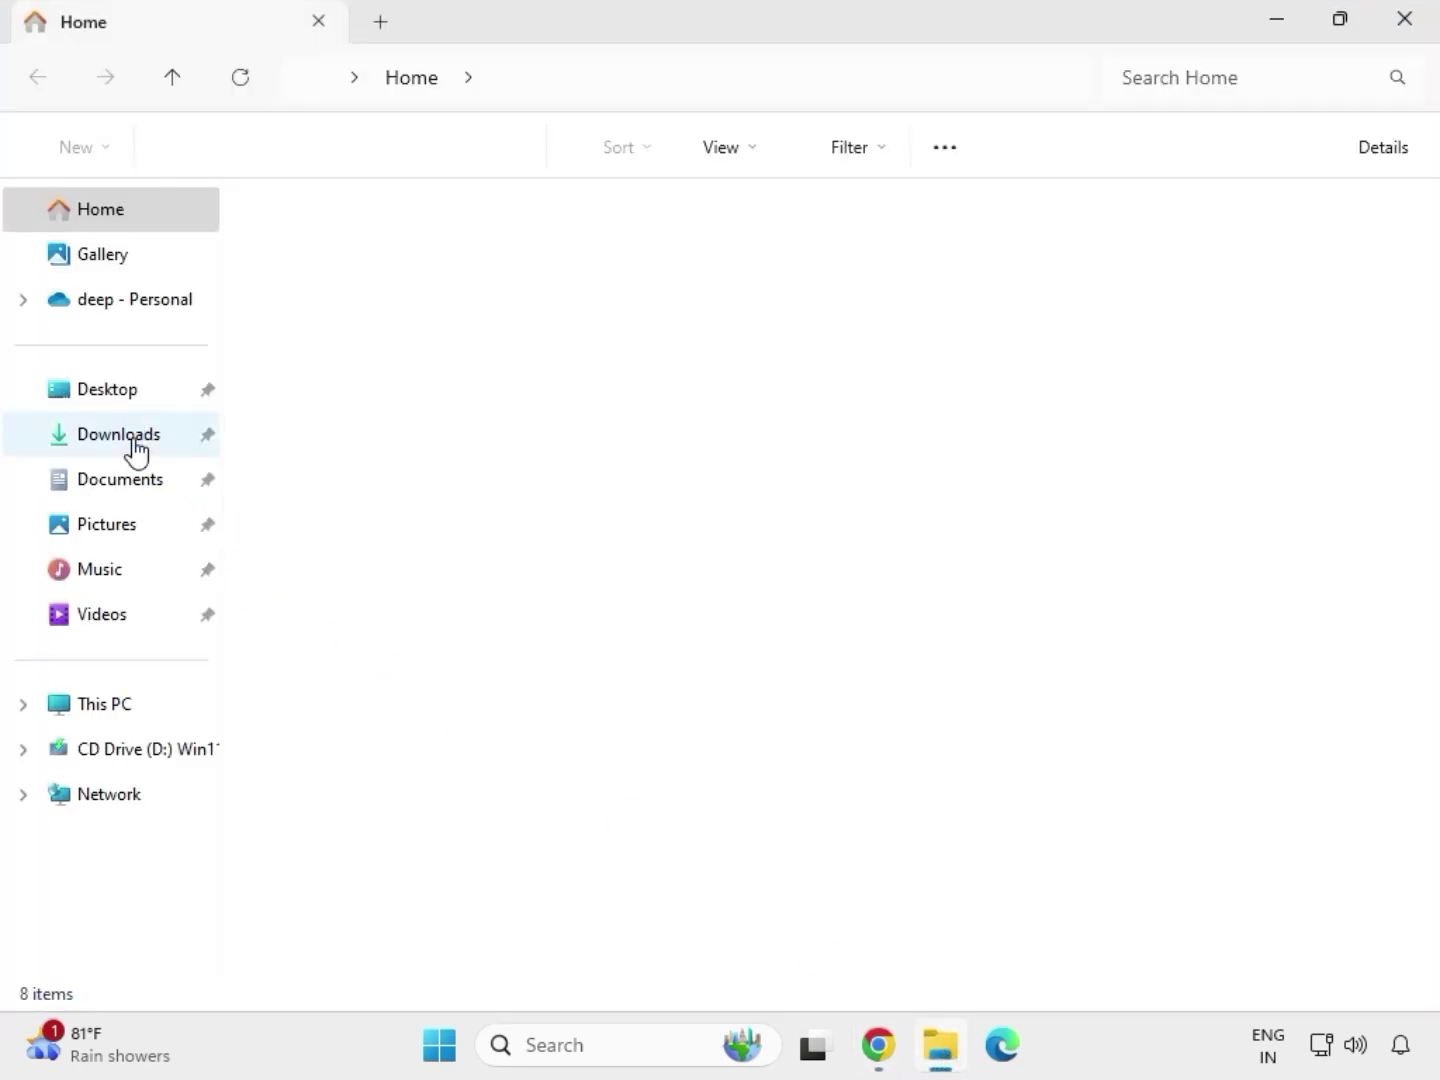
pyautogui.click(133, 440)
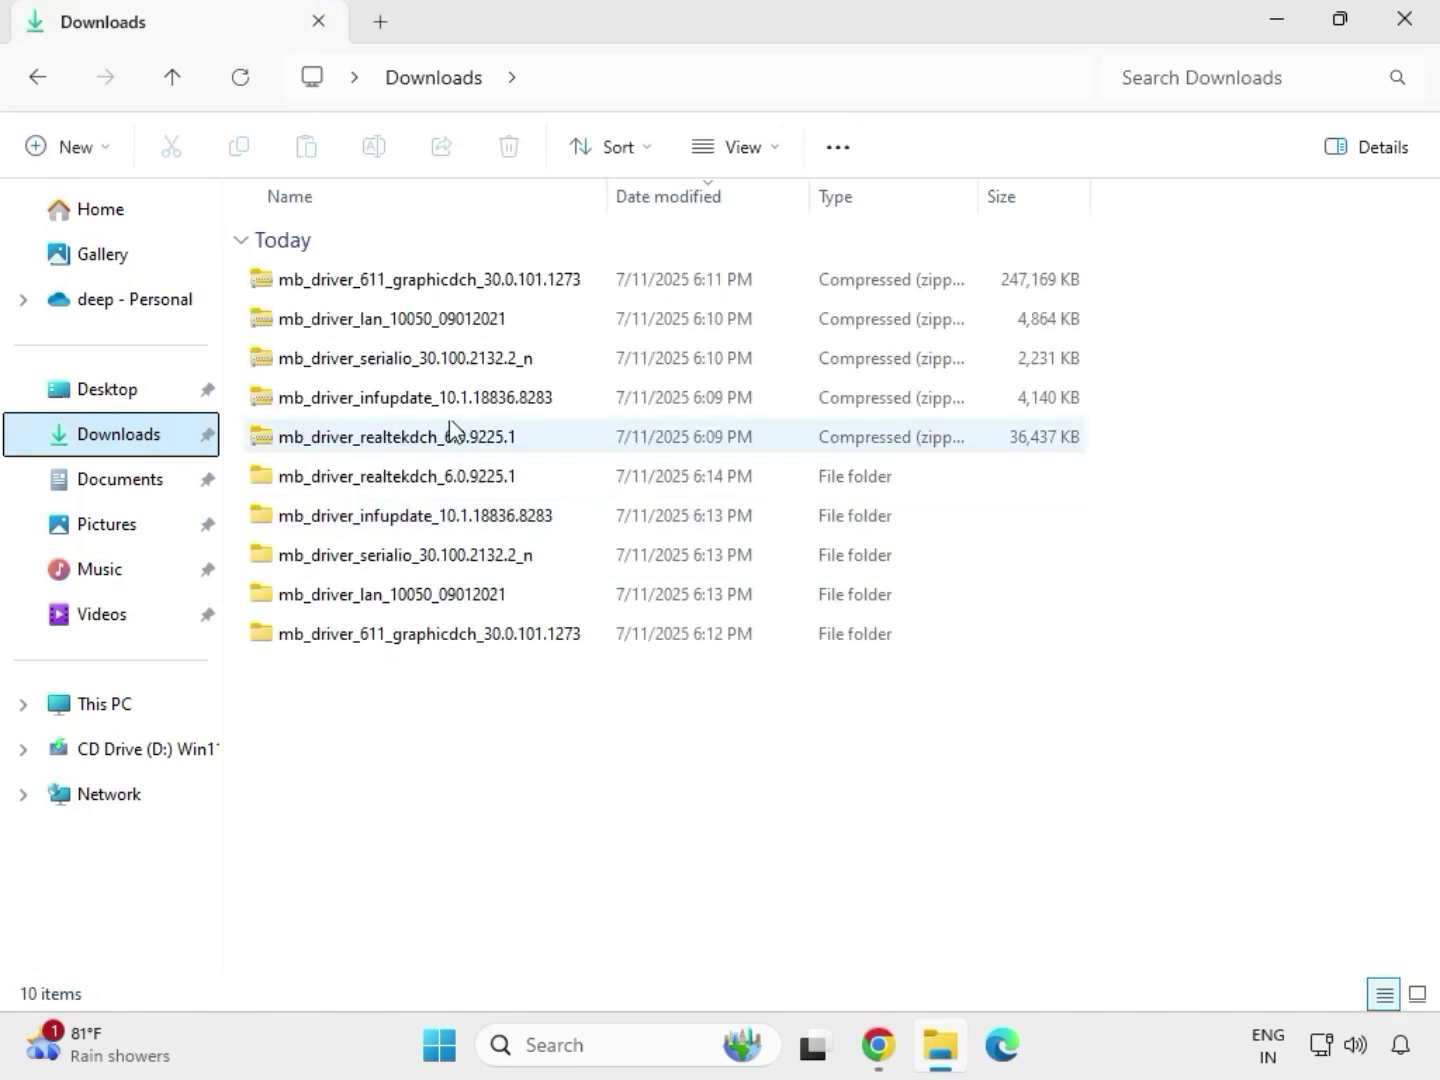
# Run the Install_Win10_10050_09012021 application from the extracted mb_driver_lan_10050_09012021 folder and allow it to make changes to the device.
pyautogui.click(407, 482)
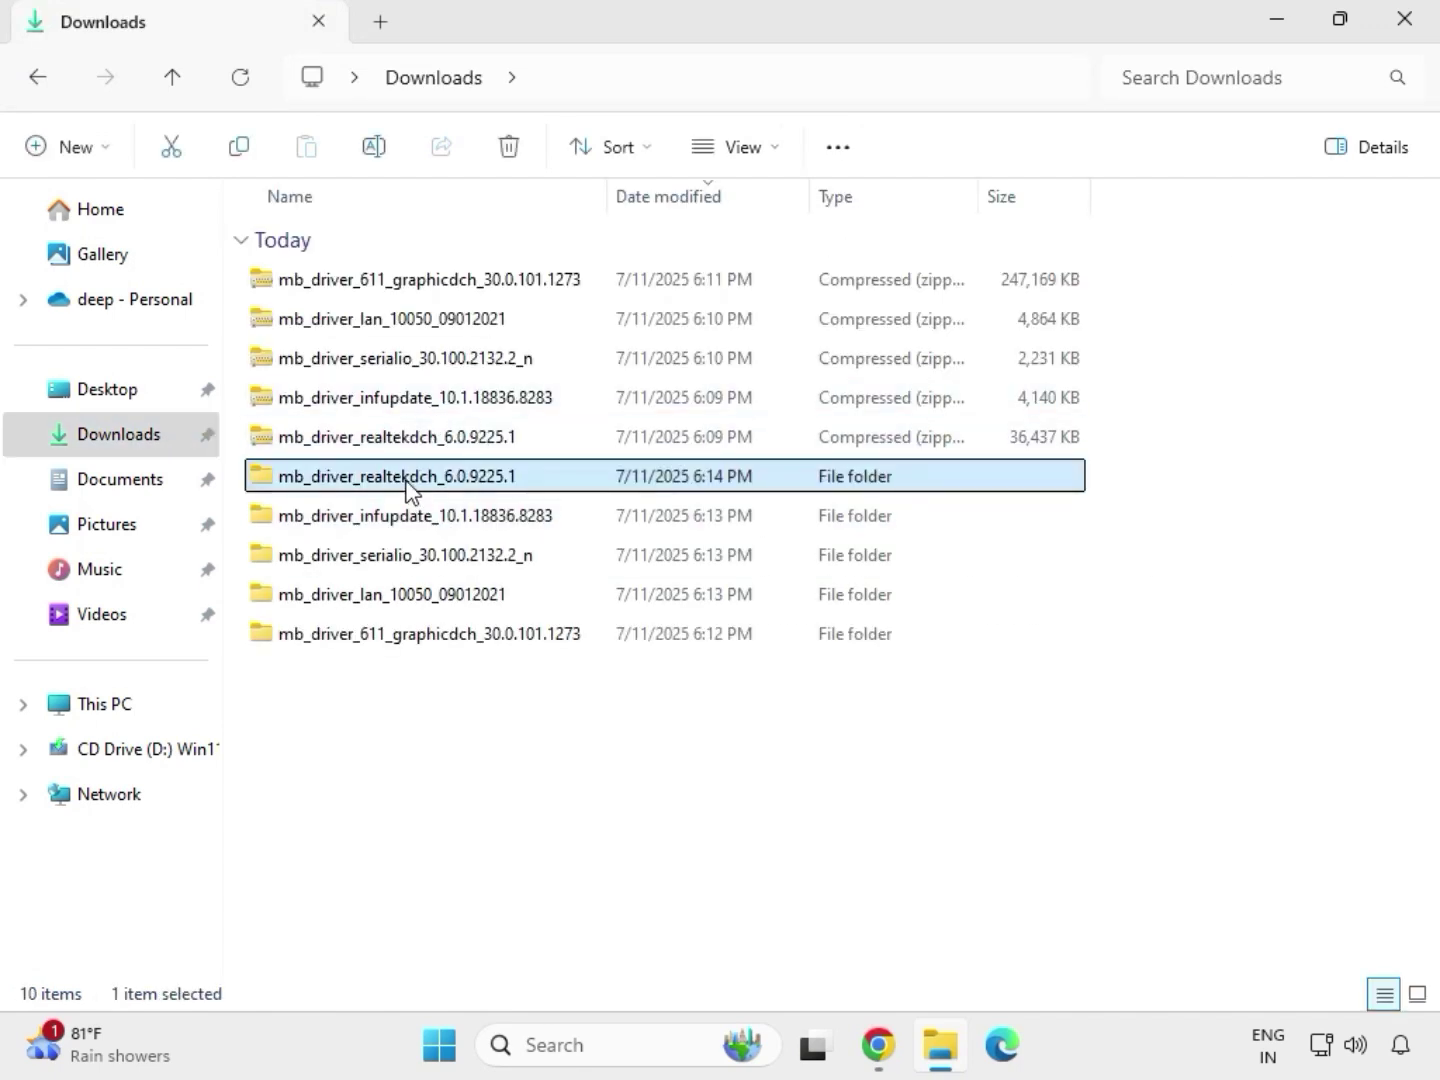
pyautogui.click(467, 635)
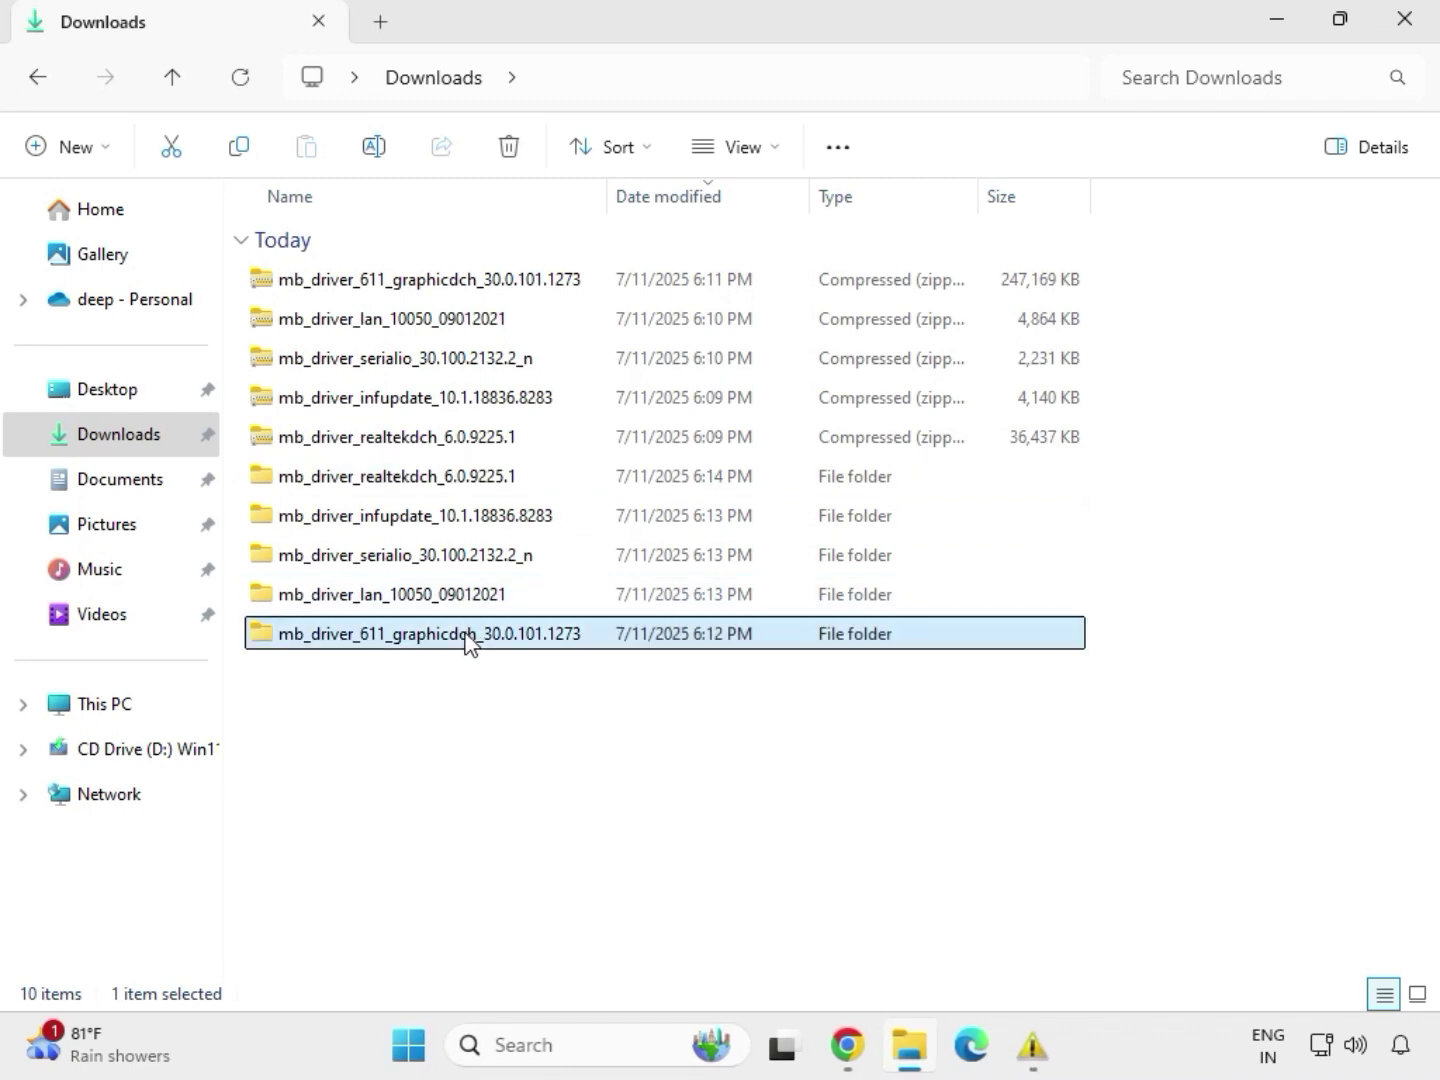
pyautogui.click(445, 596)
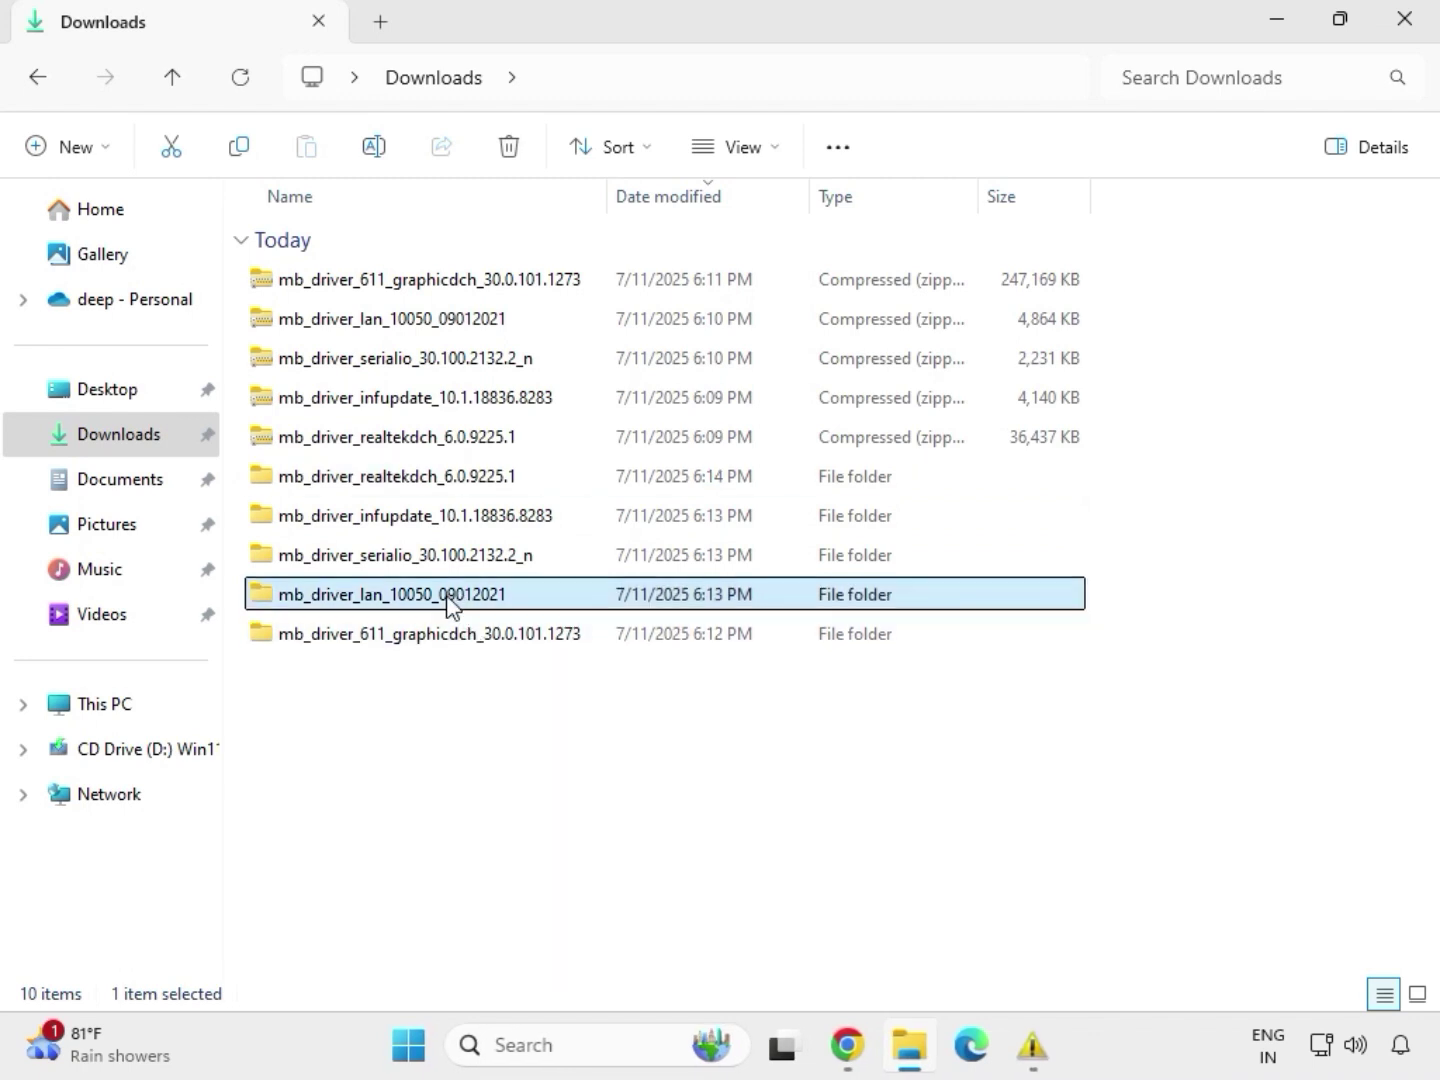
pyautogui.moveTo(1040, 1055)
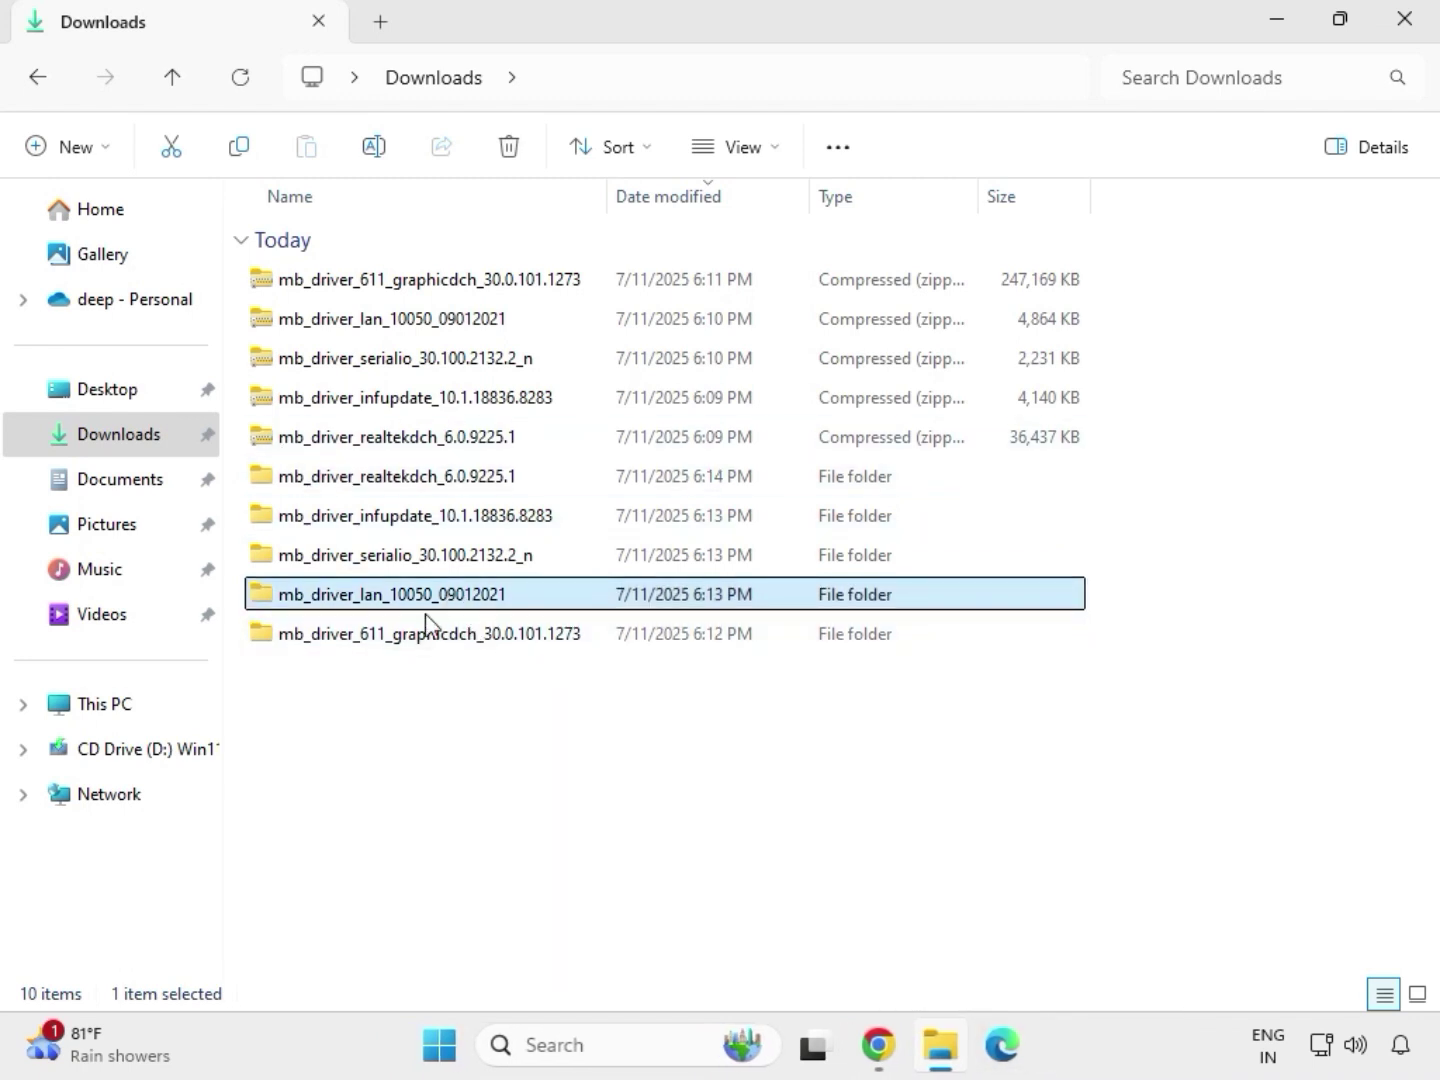
pyautogui.doubleClick(447, 596)
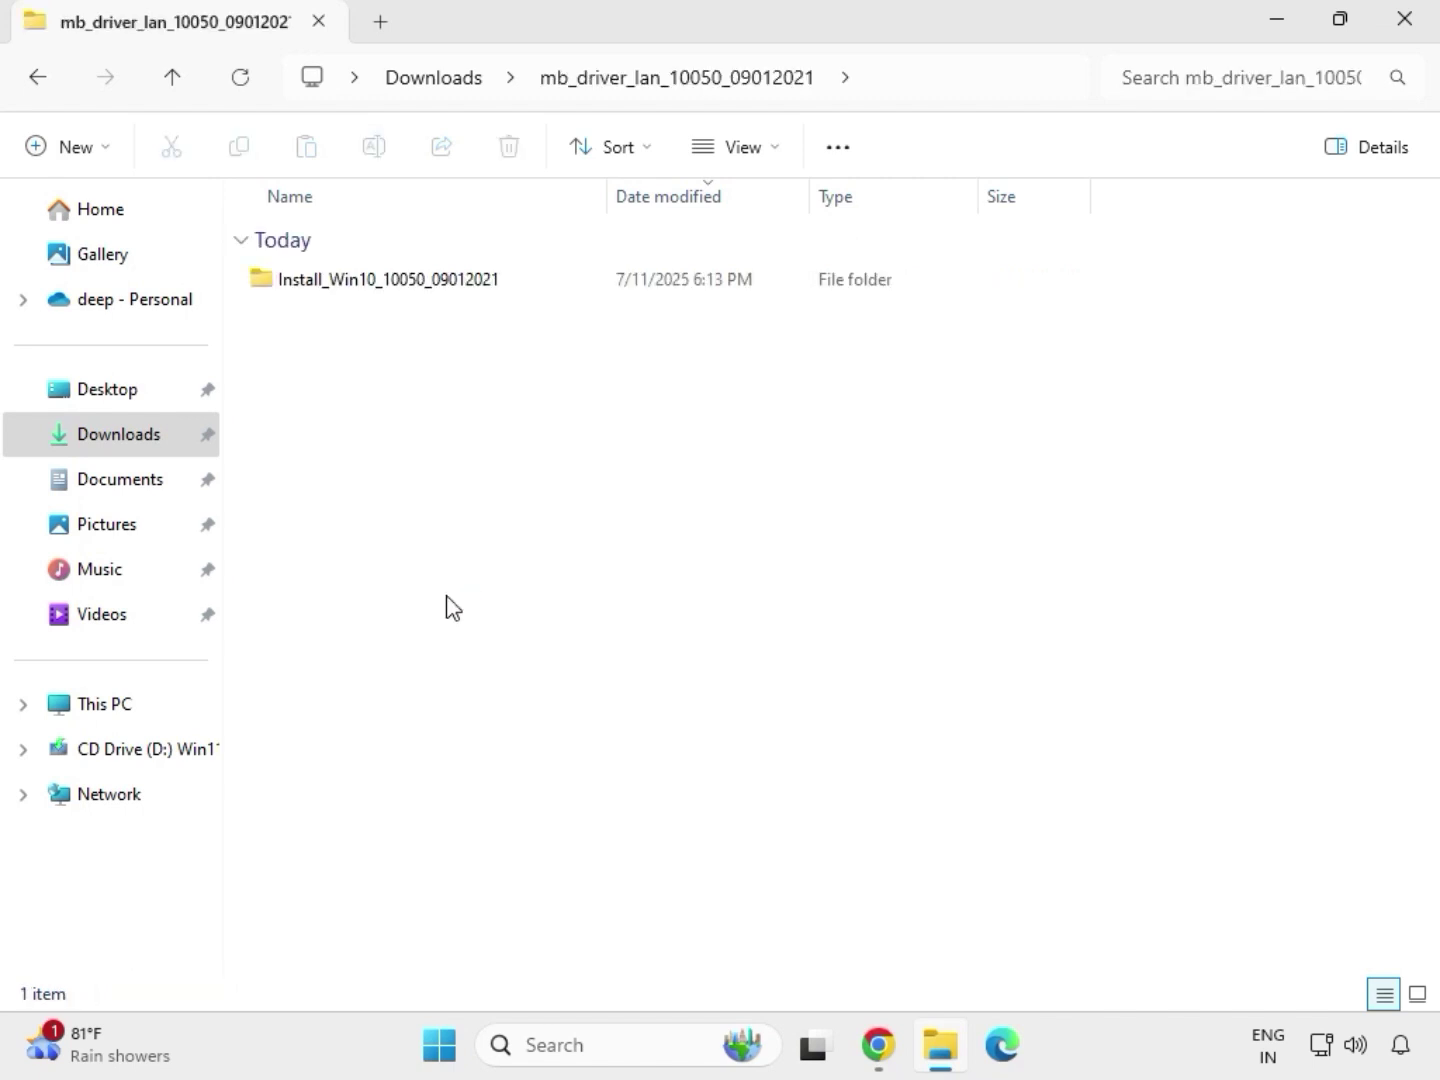
pyautogui.doubleClick(359, 287)
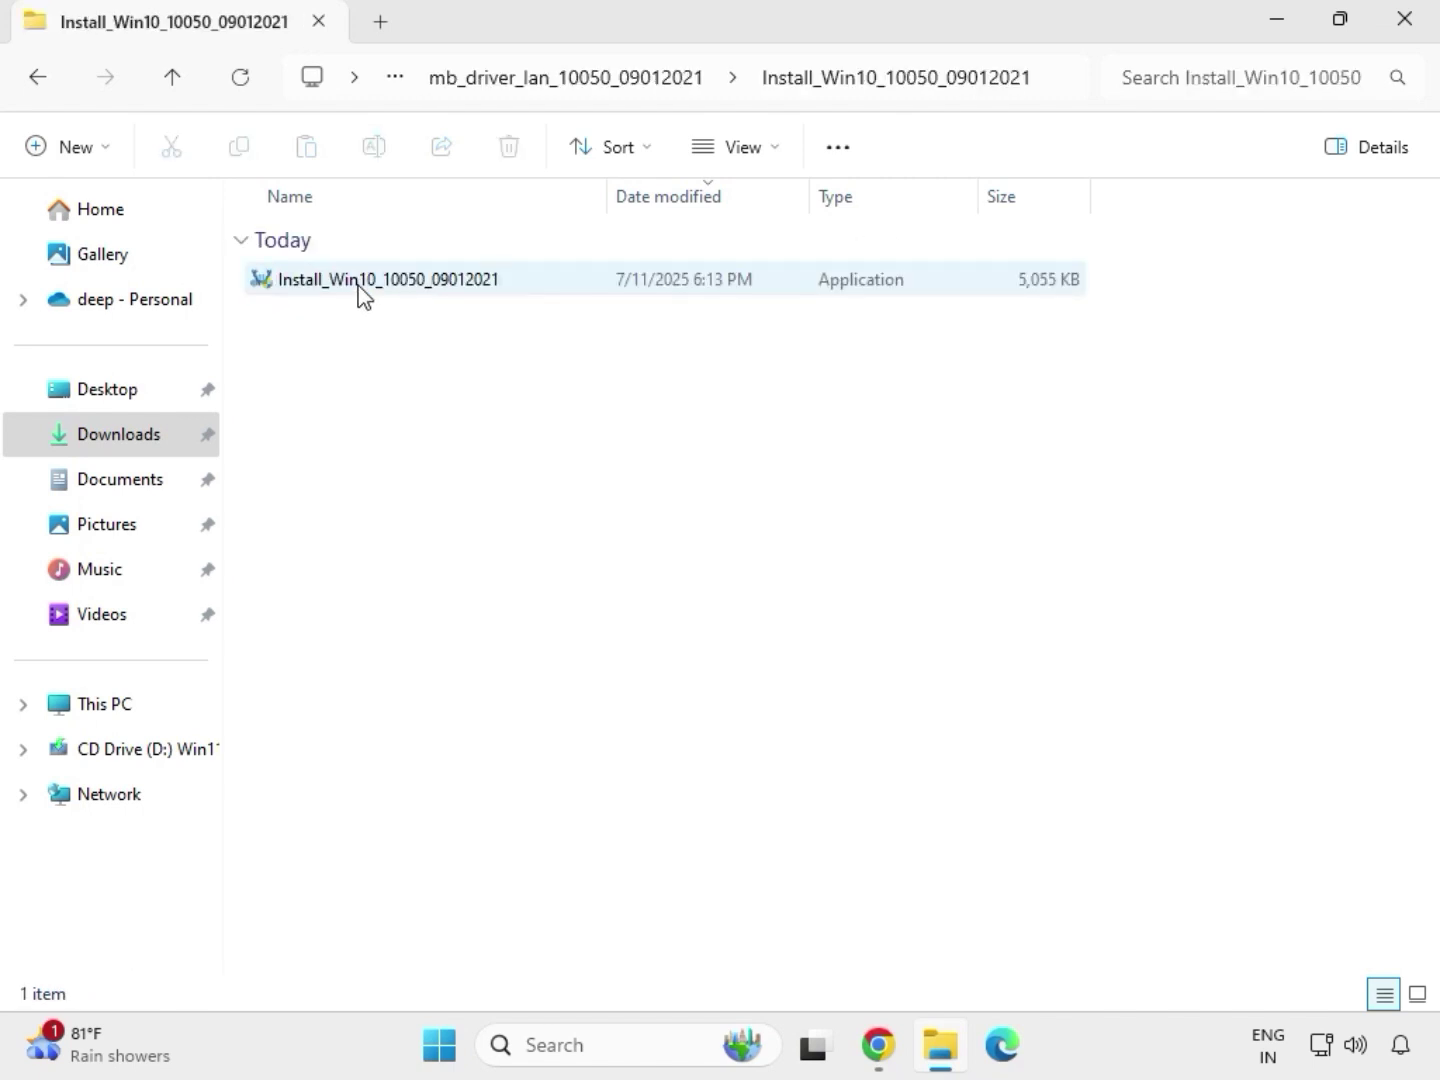
pyautogui.doubleClick(359, 282)
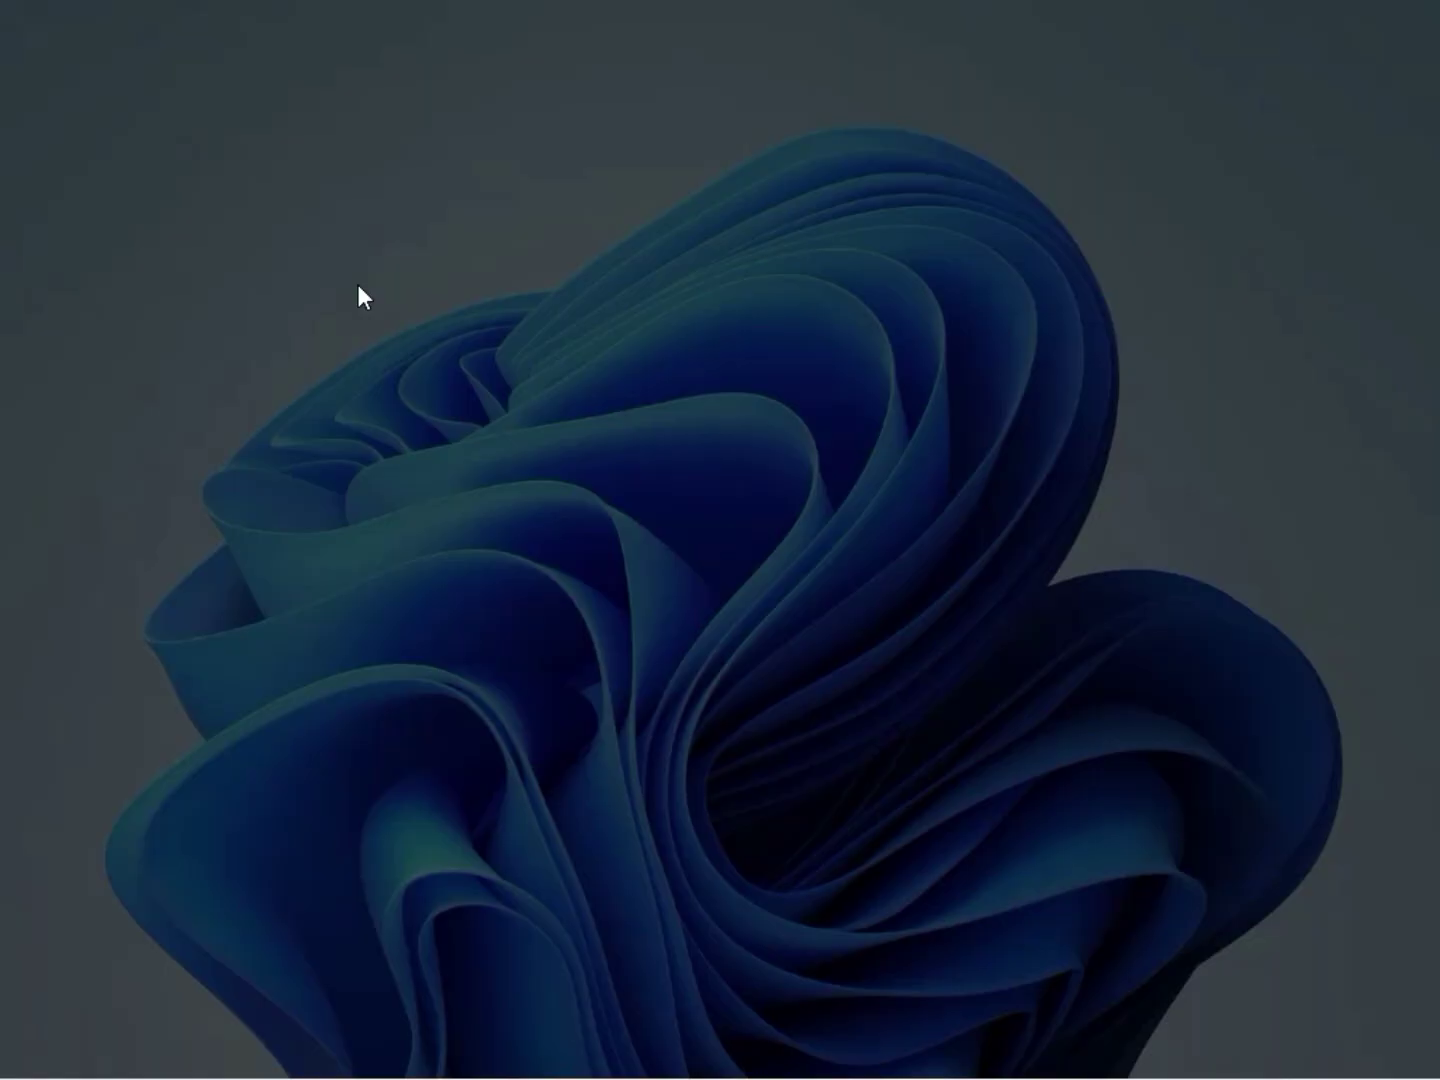
pyautogui.click(576, 760)
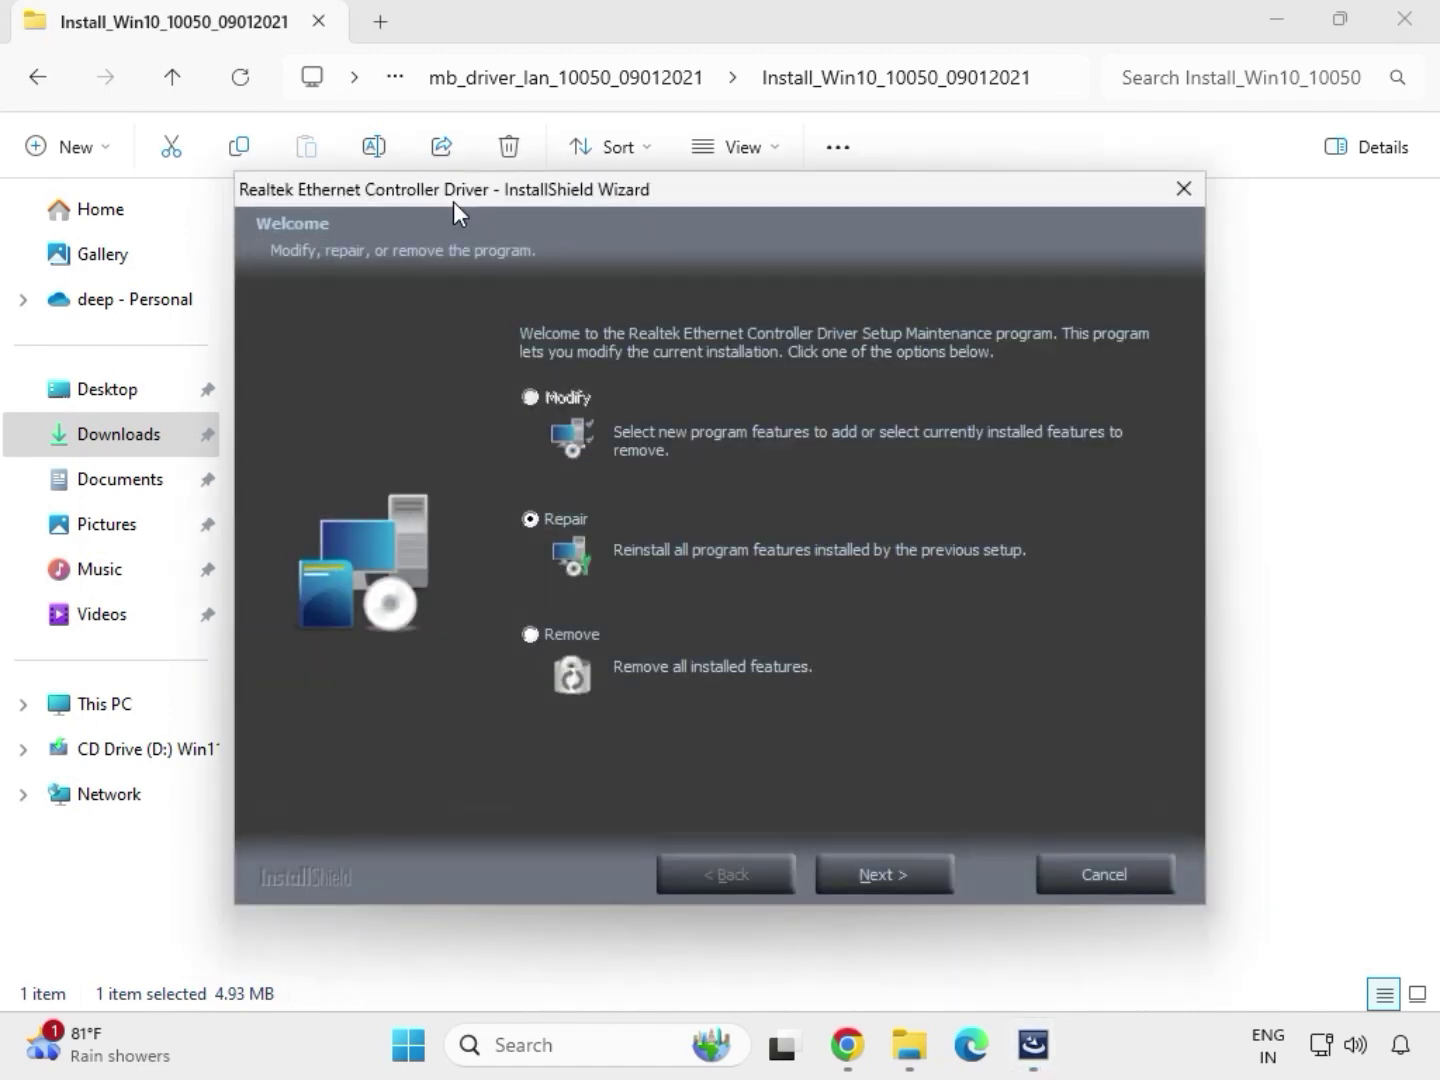
# Run the Repair option of the Realtek Ethernet Controller Driver wizard, dismiss its message and finish the wizard.
pyautogui.click(919, 877)
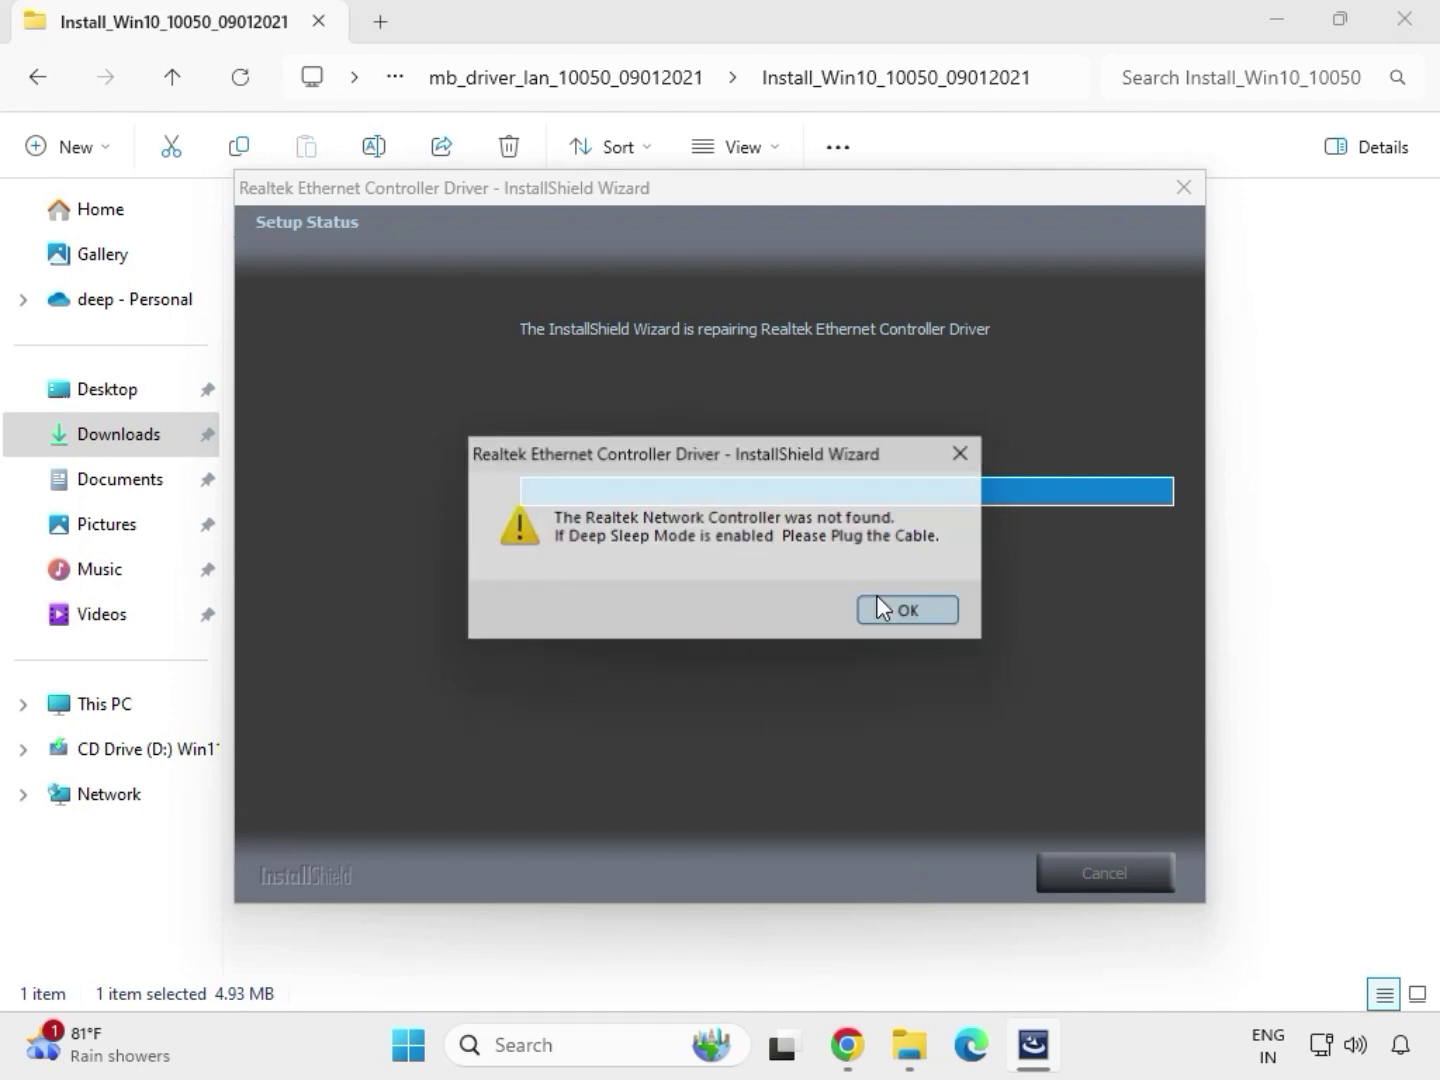
pyautogui.click(878, 608)
pyautogui.click(895, 862)
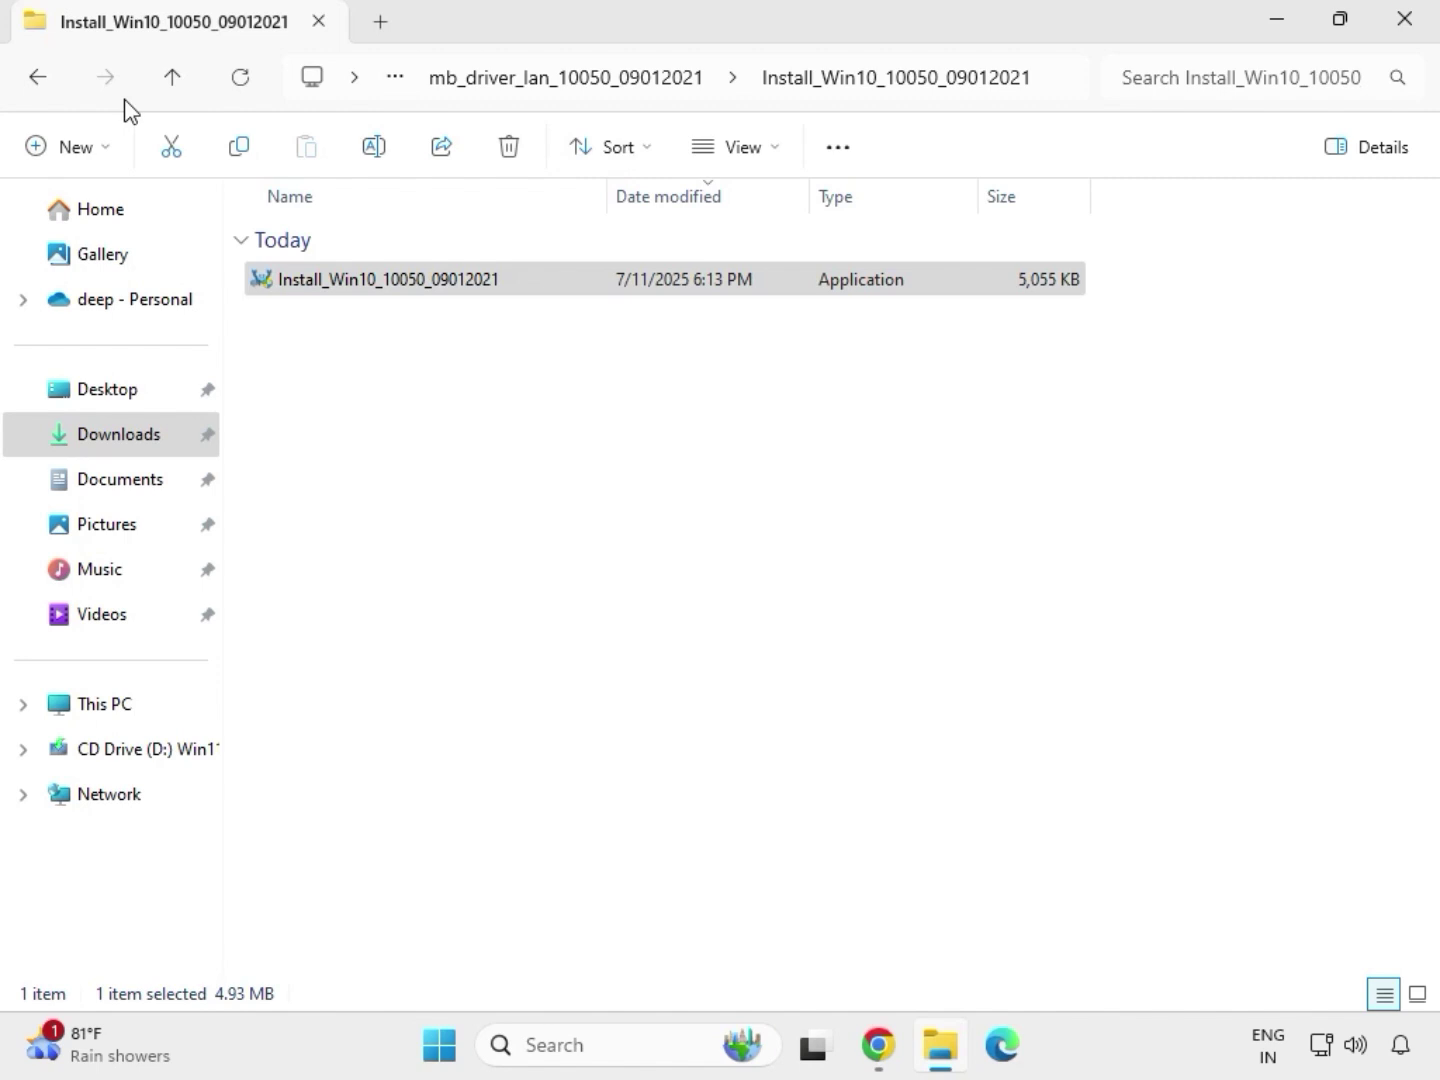
# Run SetupSerialIO as administrator from the extracted mb_driver_serialio_30.100.2132.2_n folder, allow it to make changes to the device, and finish its setup.
pyautogui.click(44, 85)
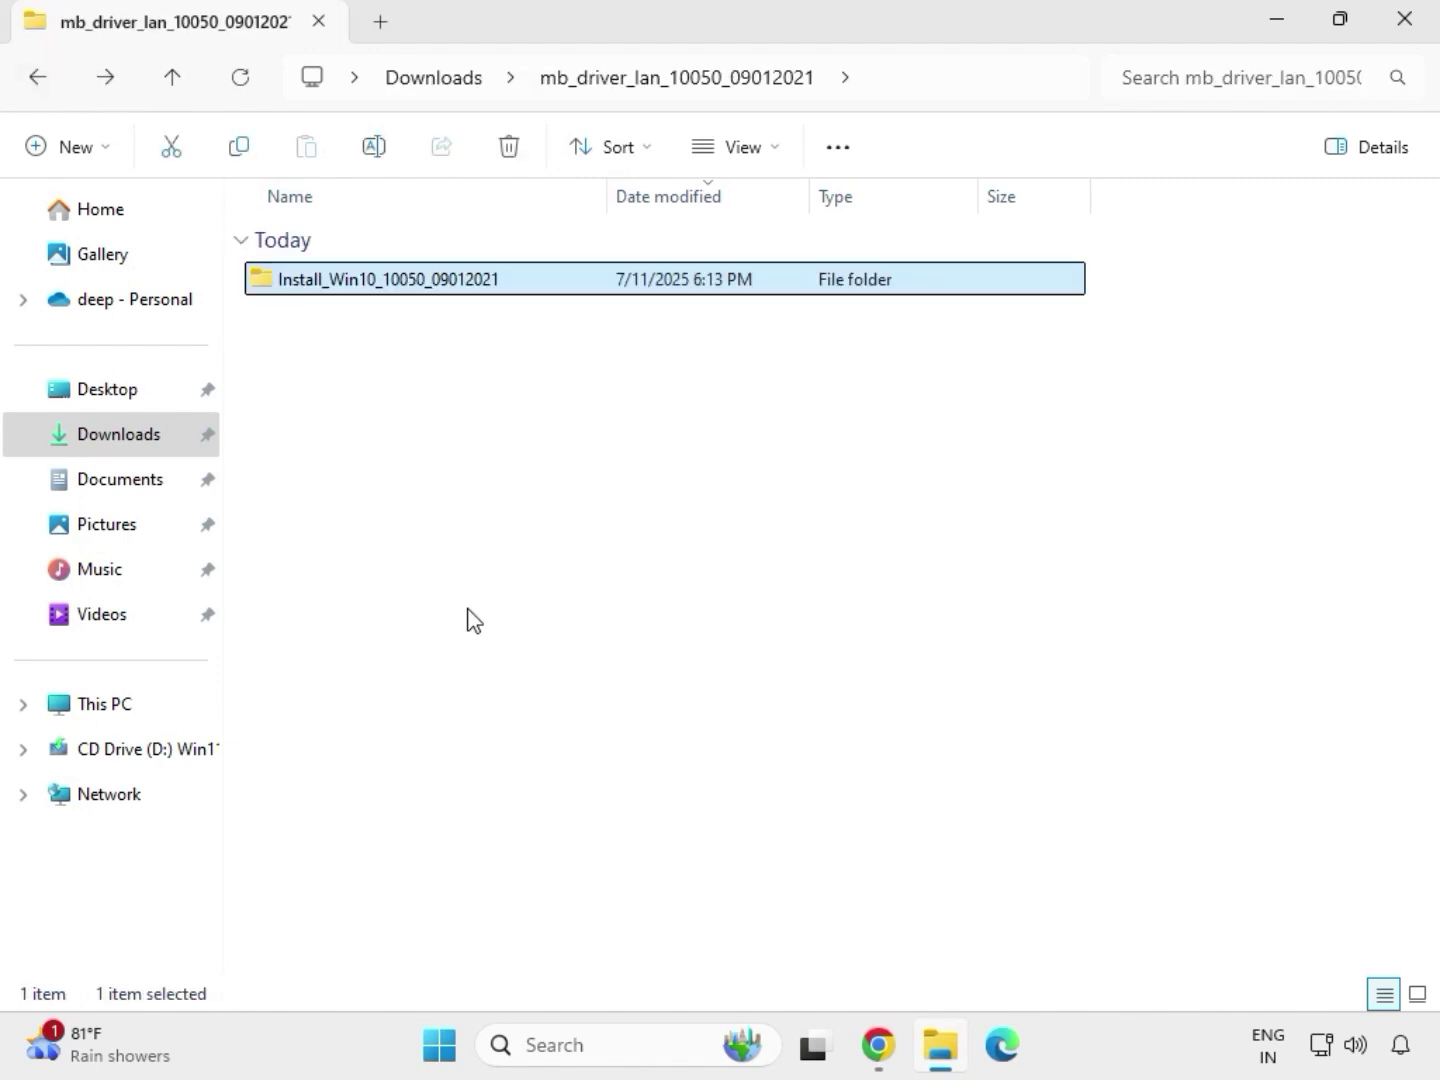
pyautogui.click(36, 79)
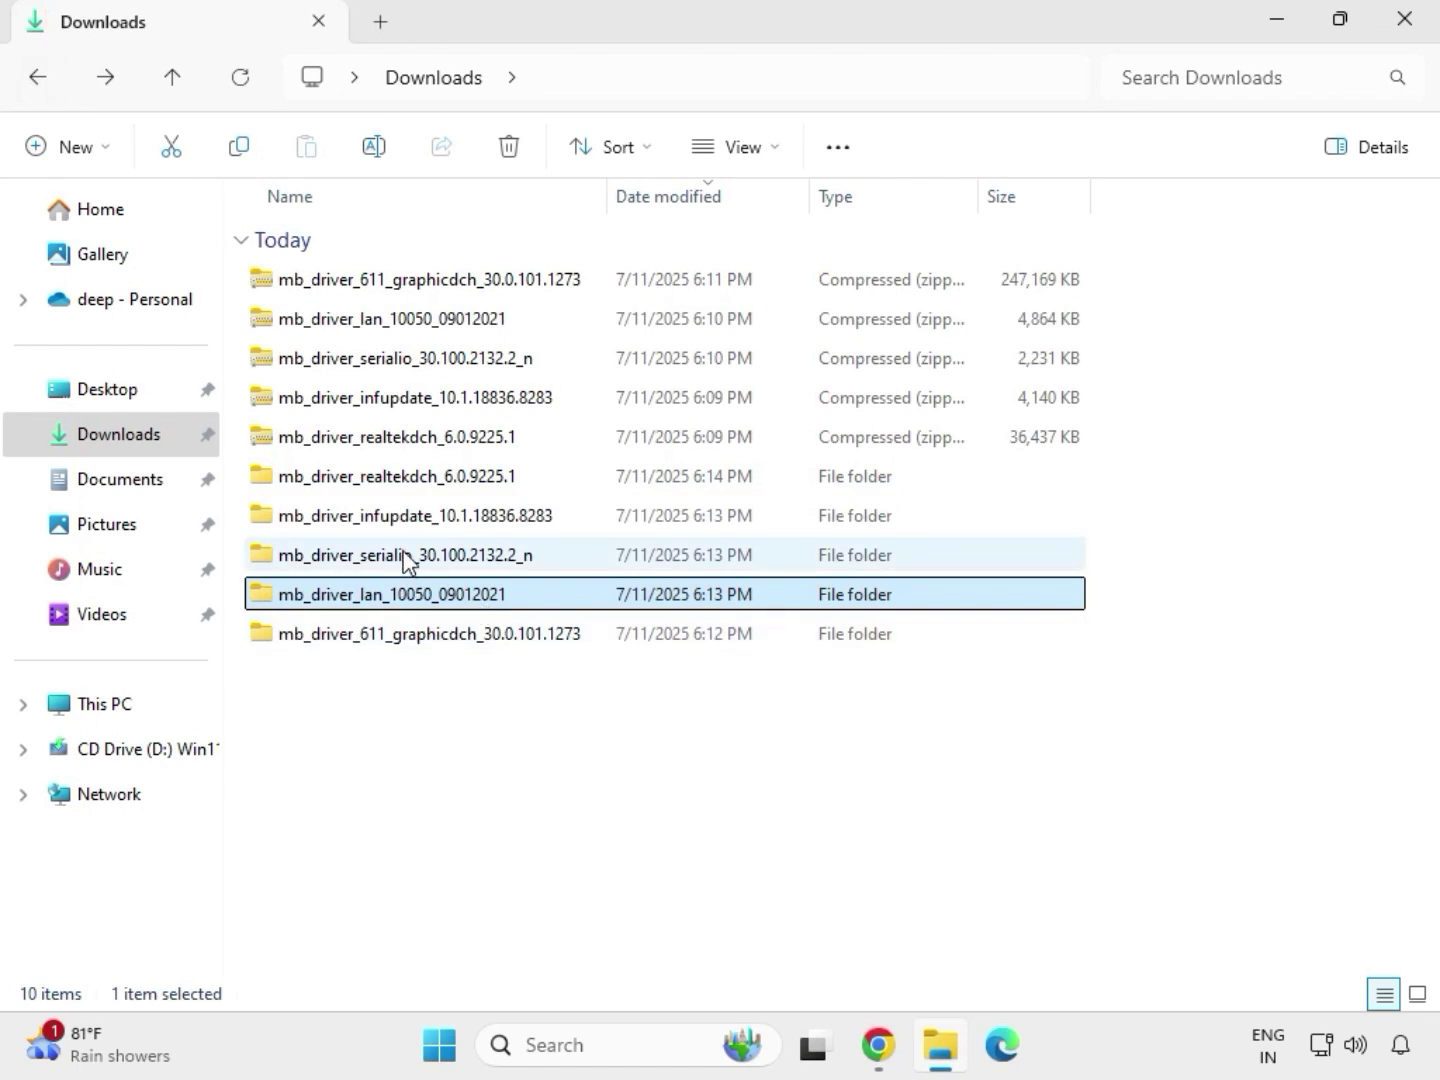
pyautogui.doubleClick(405, 556)
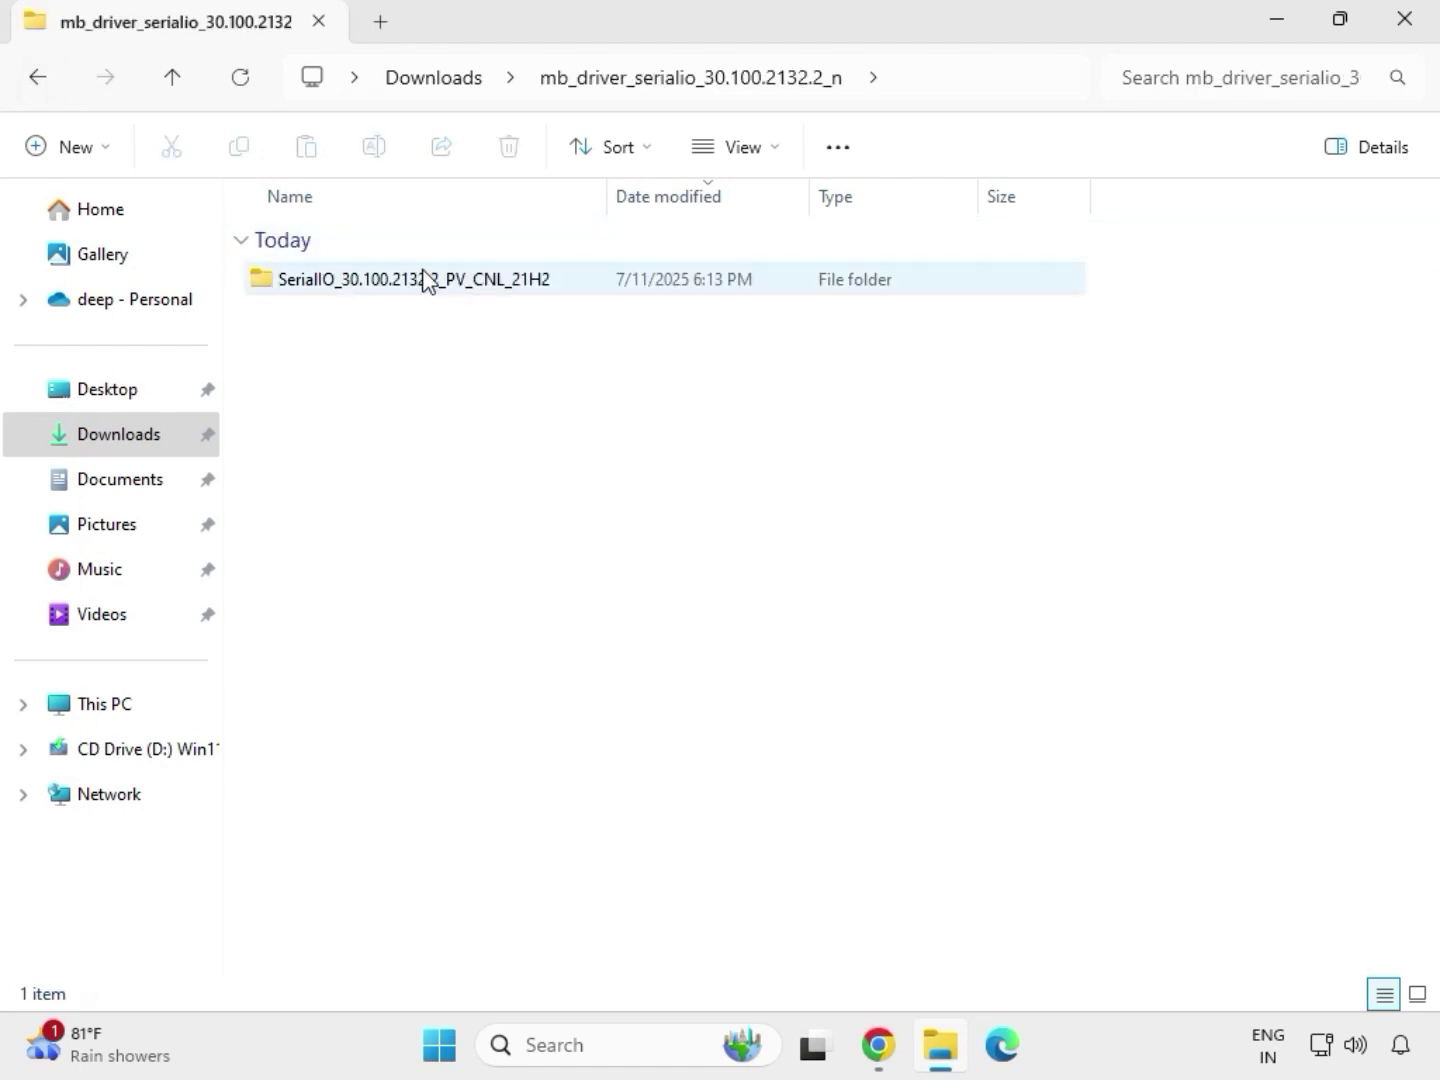
pyautogui.doubleClick(425, 281)
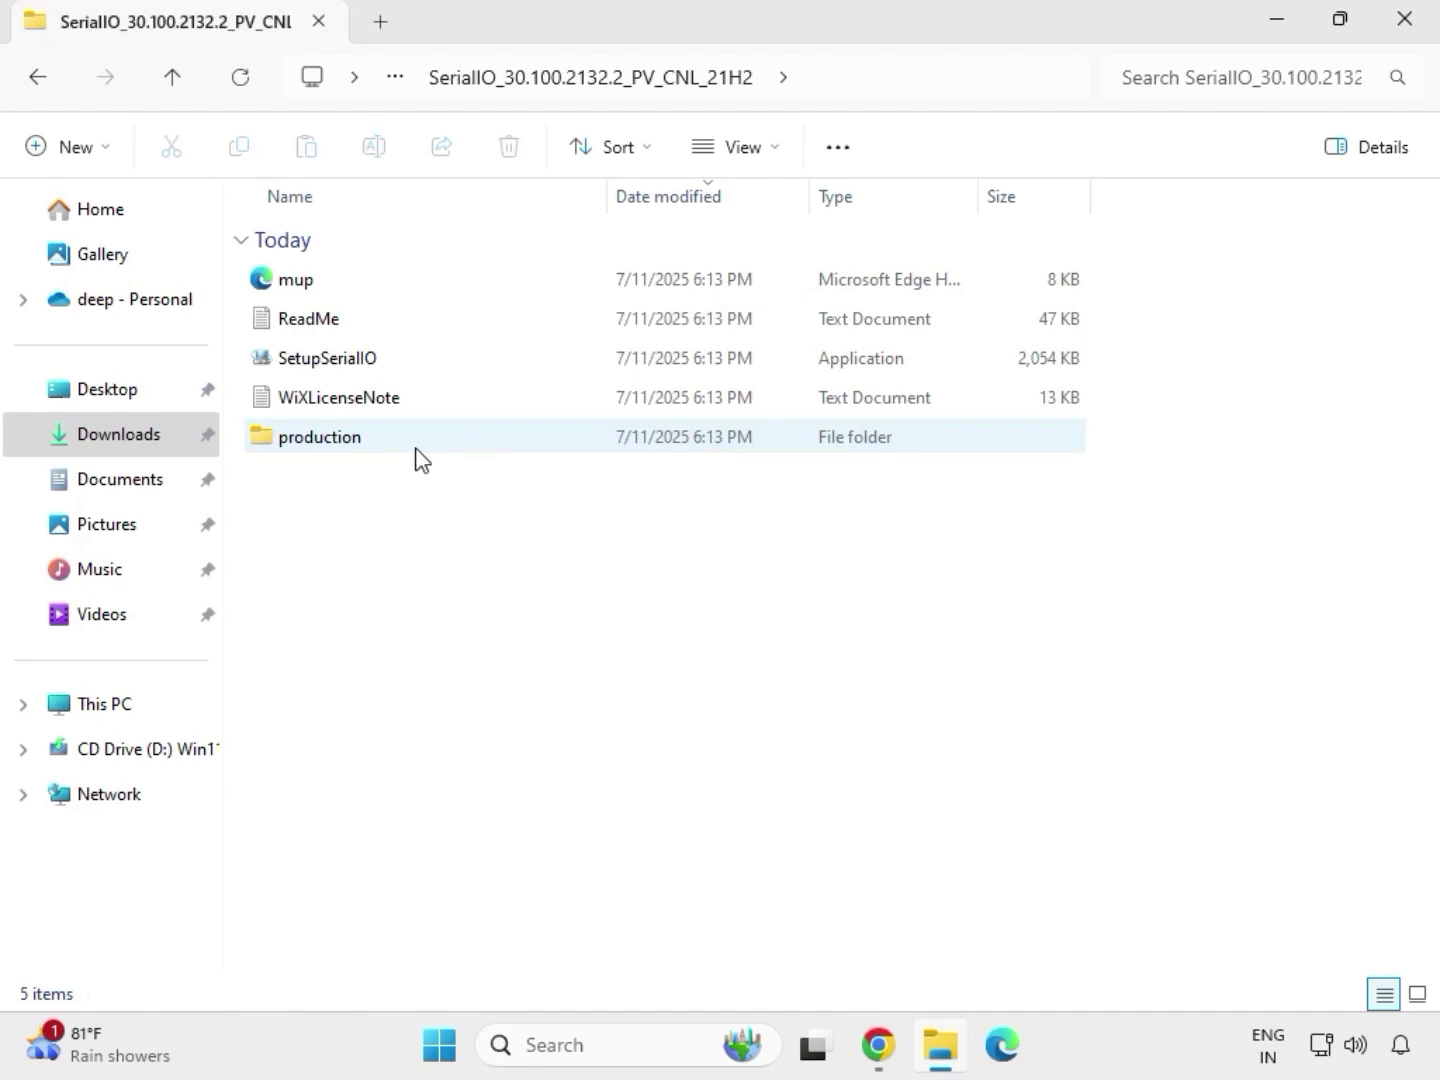
pyautogui.click(361, 360)
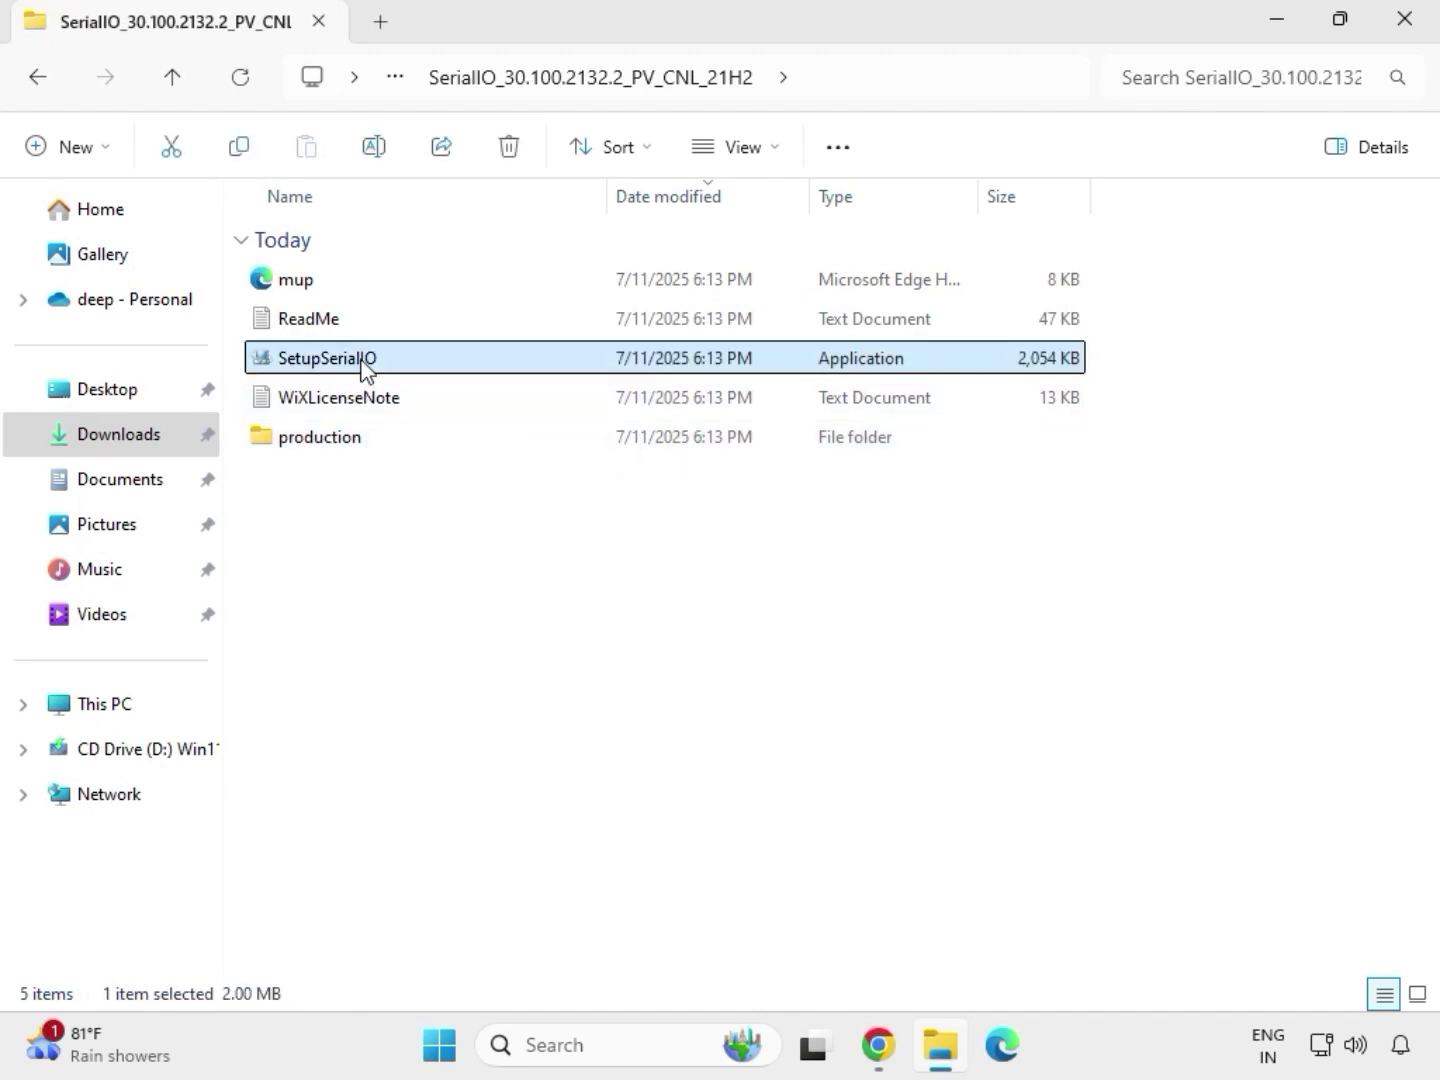
pyautogui.rightClick(363, 362)
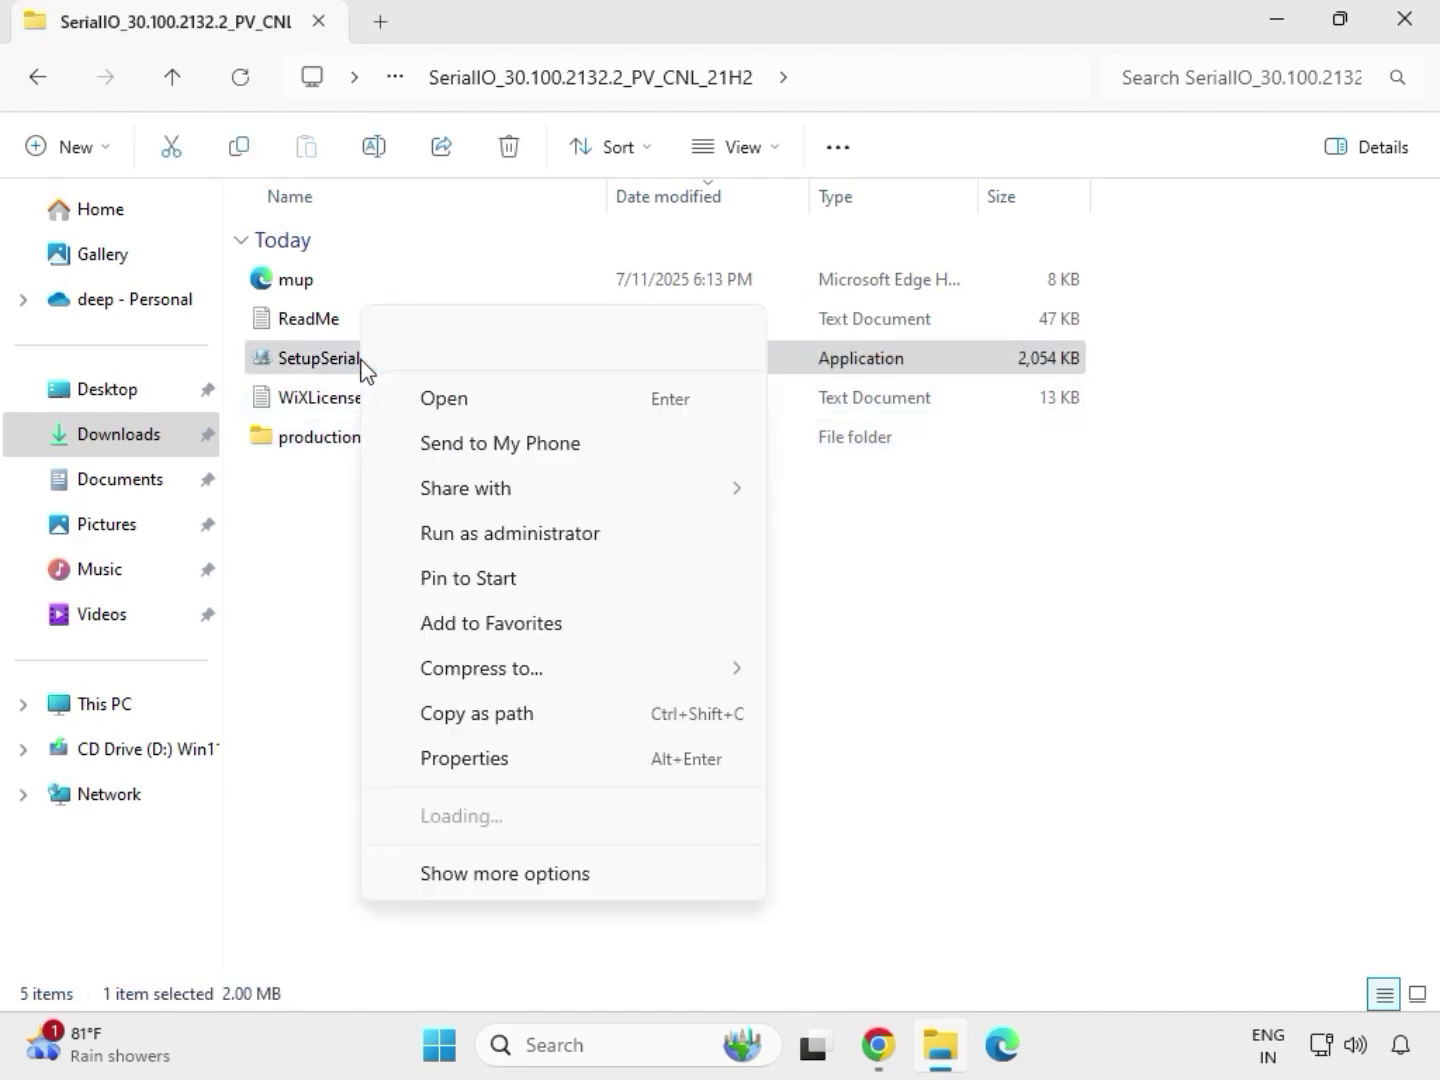
pyautogui.click(499, 536)
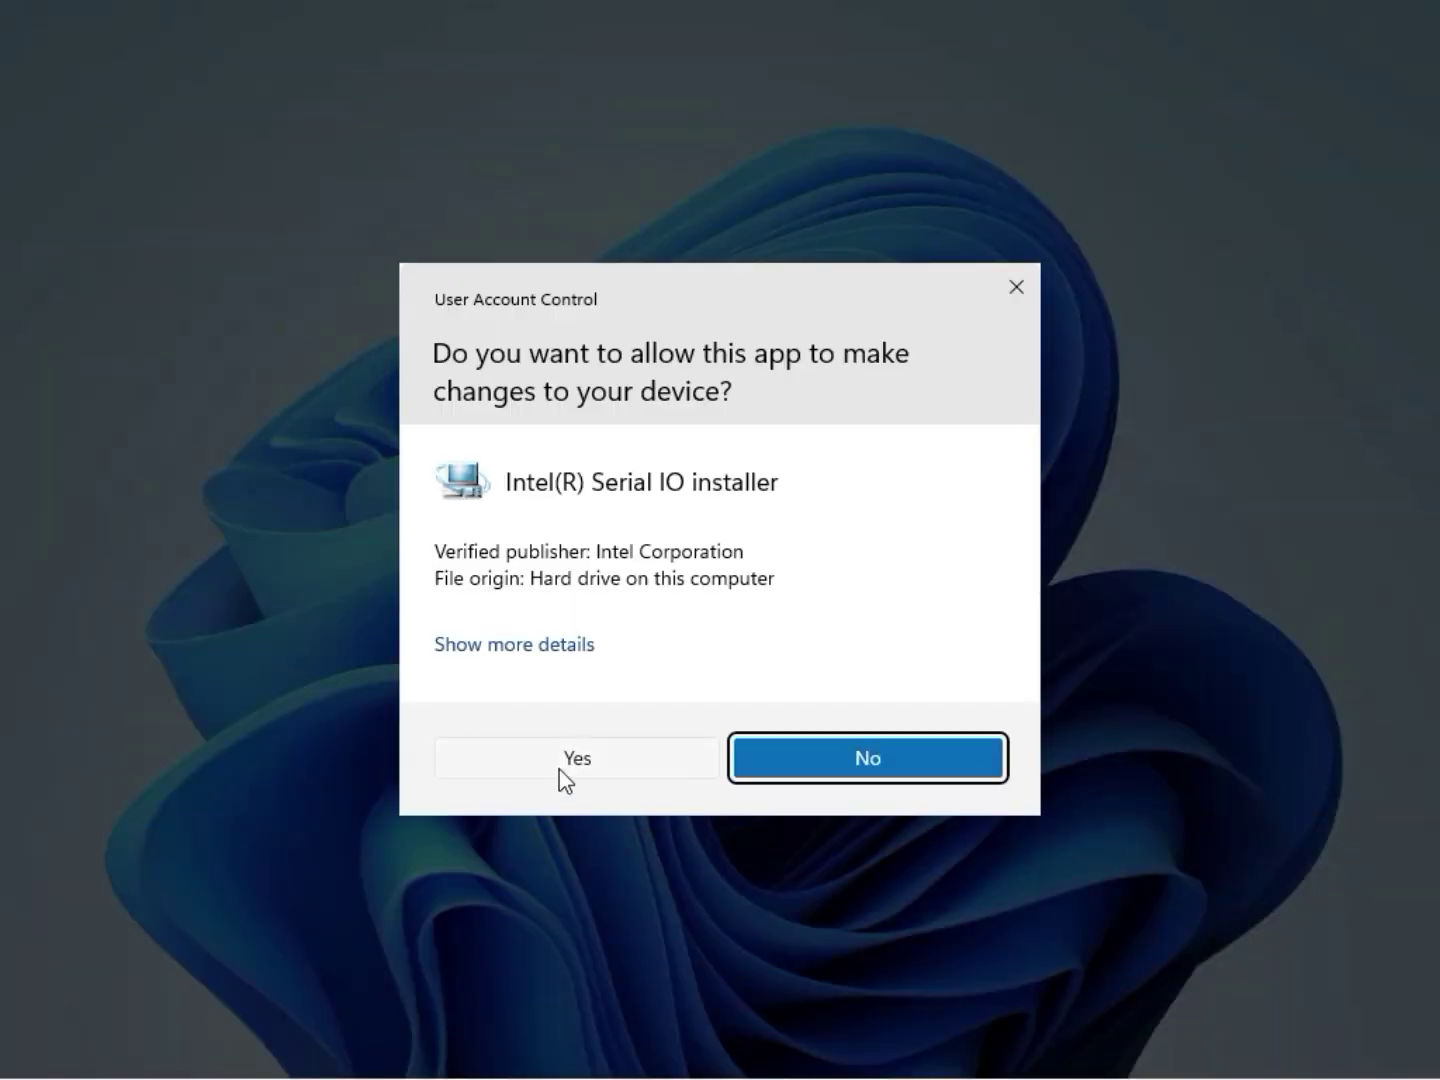
pyautogui.click(569, 763)
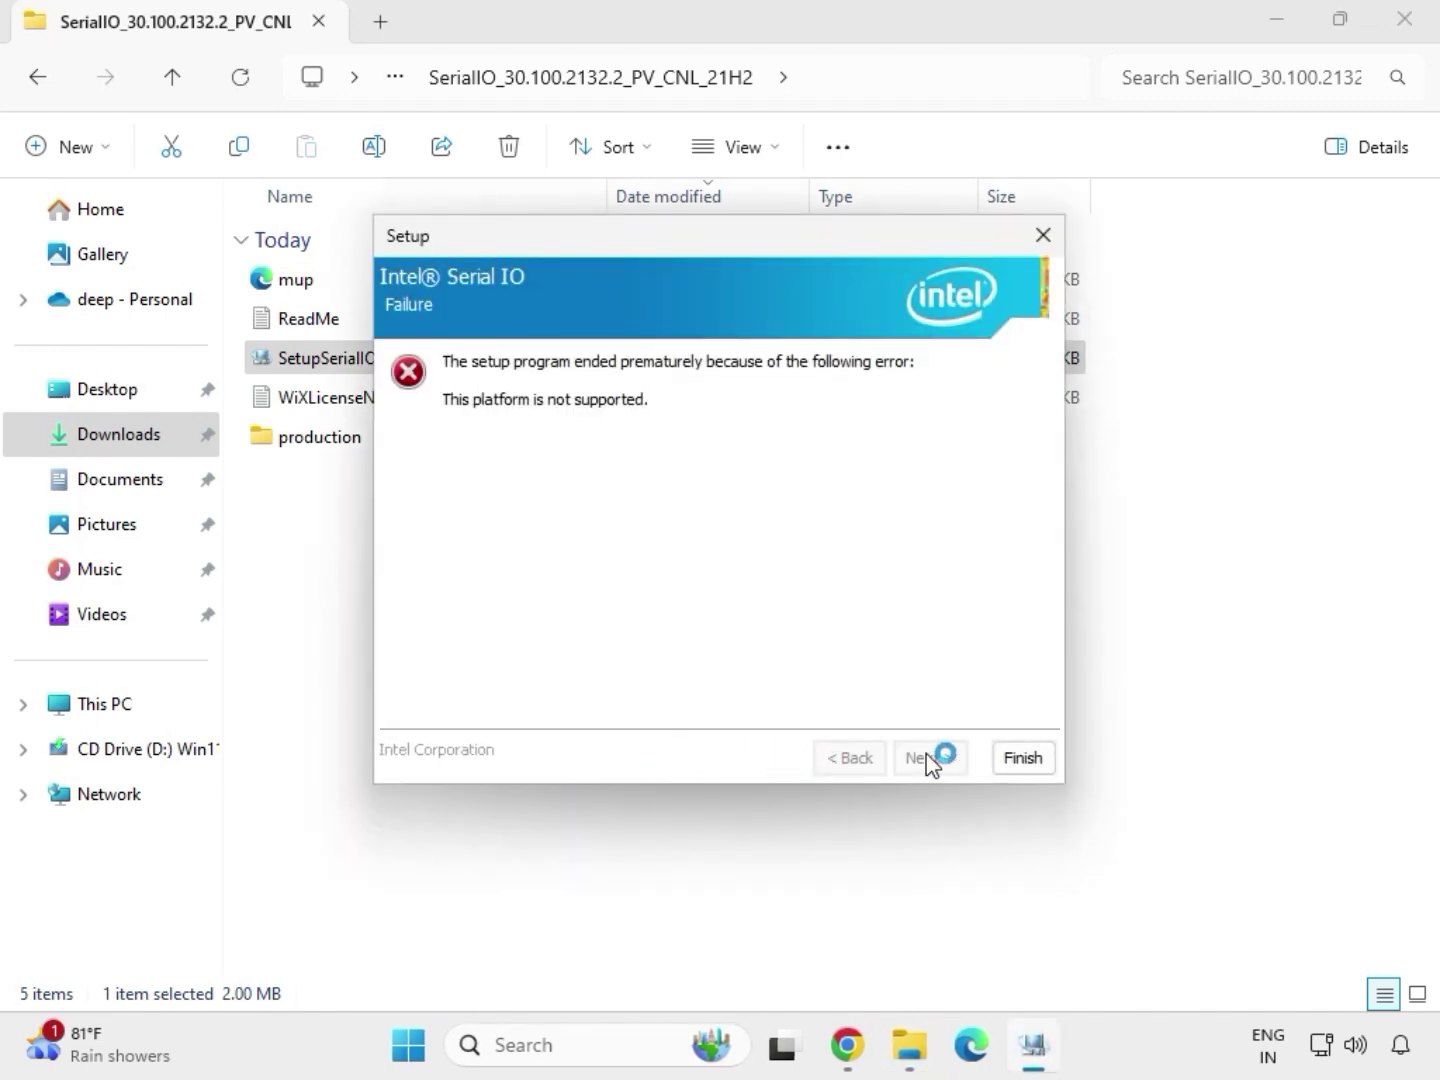
pyautogui.click(1021, 760)
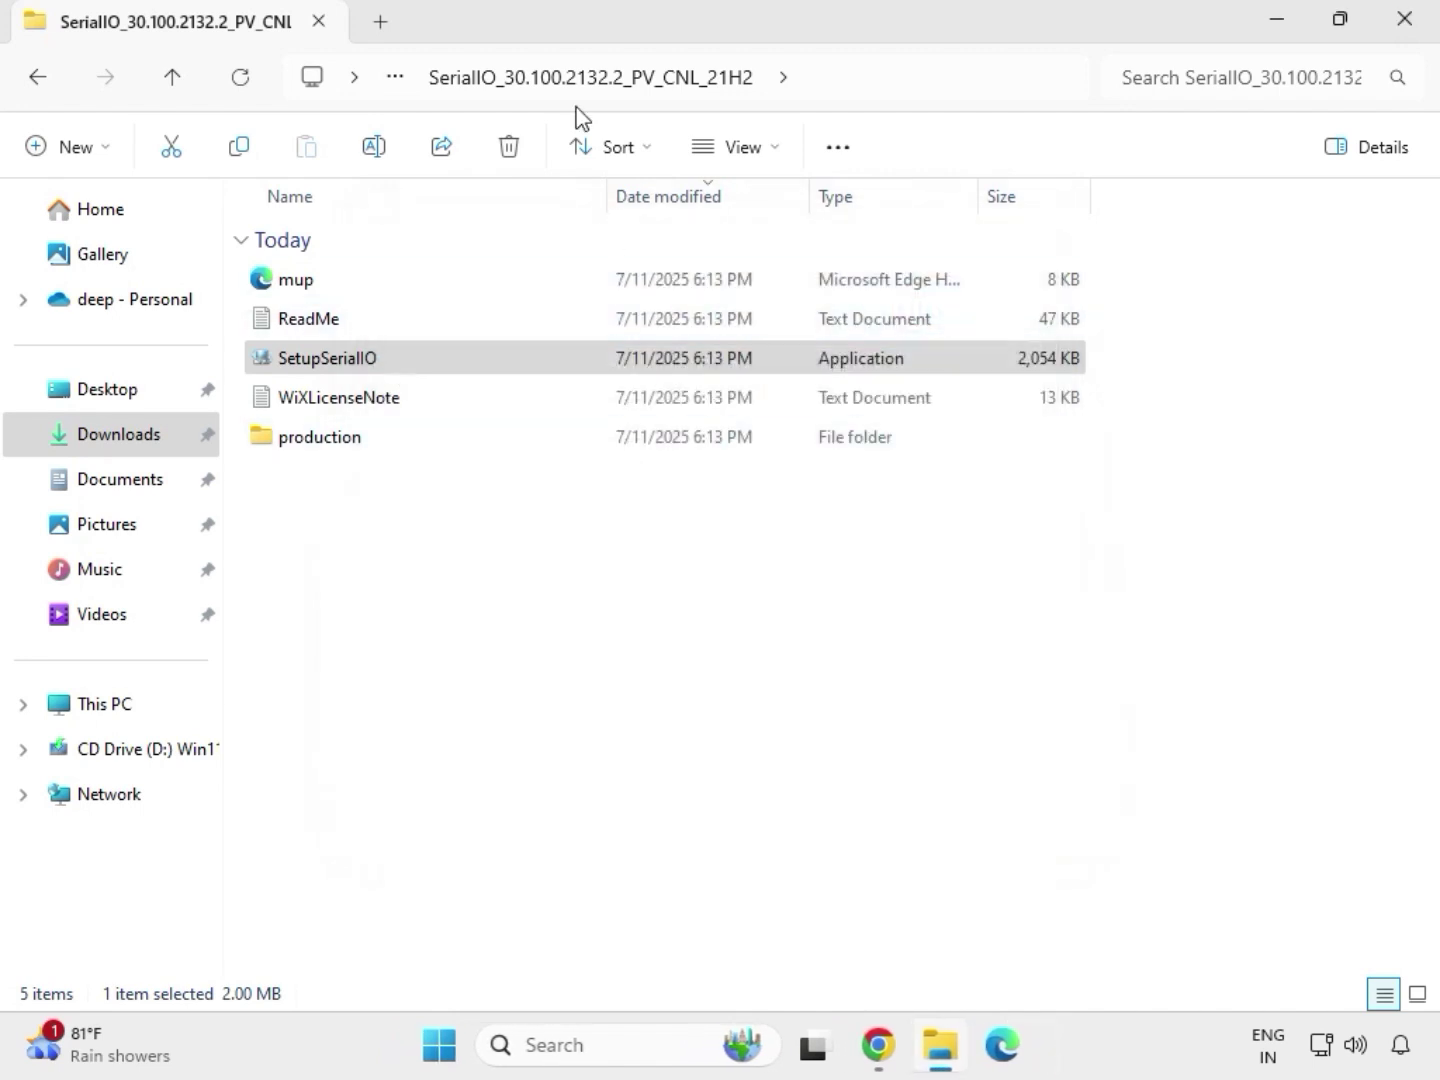
# Run SetupChipset as administrator from the extracted mb_driver_infupdate_10.1.18836.8283 folder and allow it to make changes to the device.
pyautogui.click(44, 85)
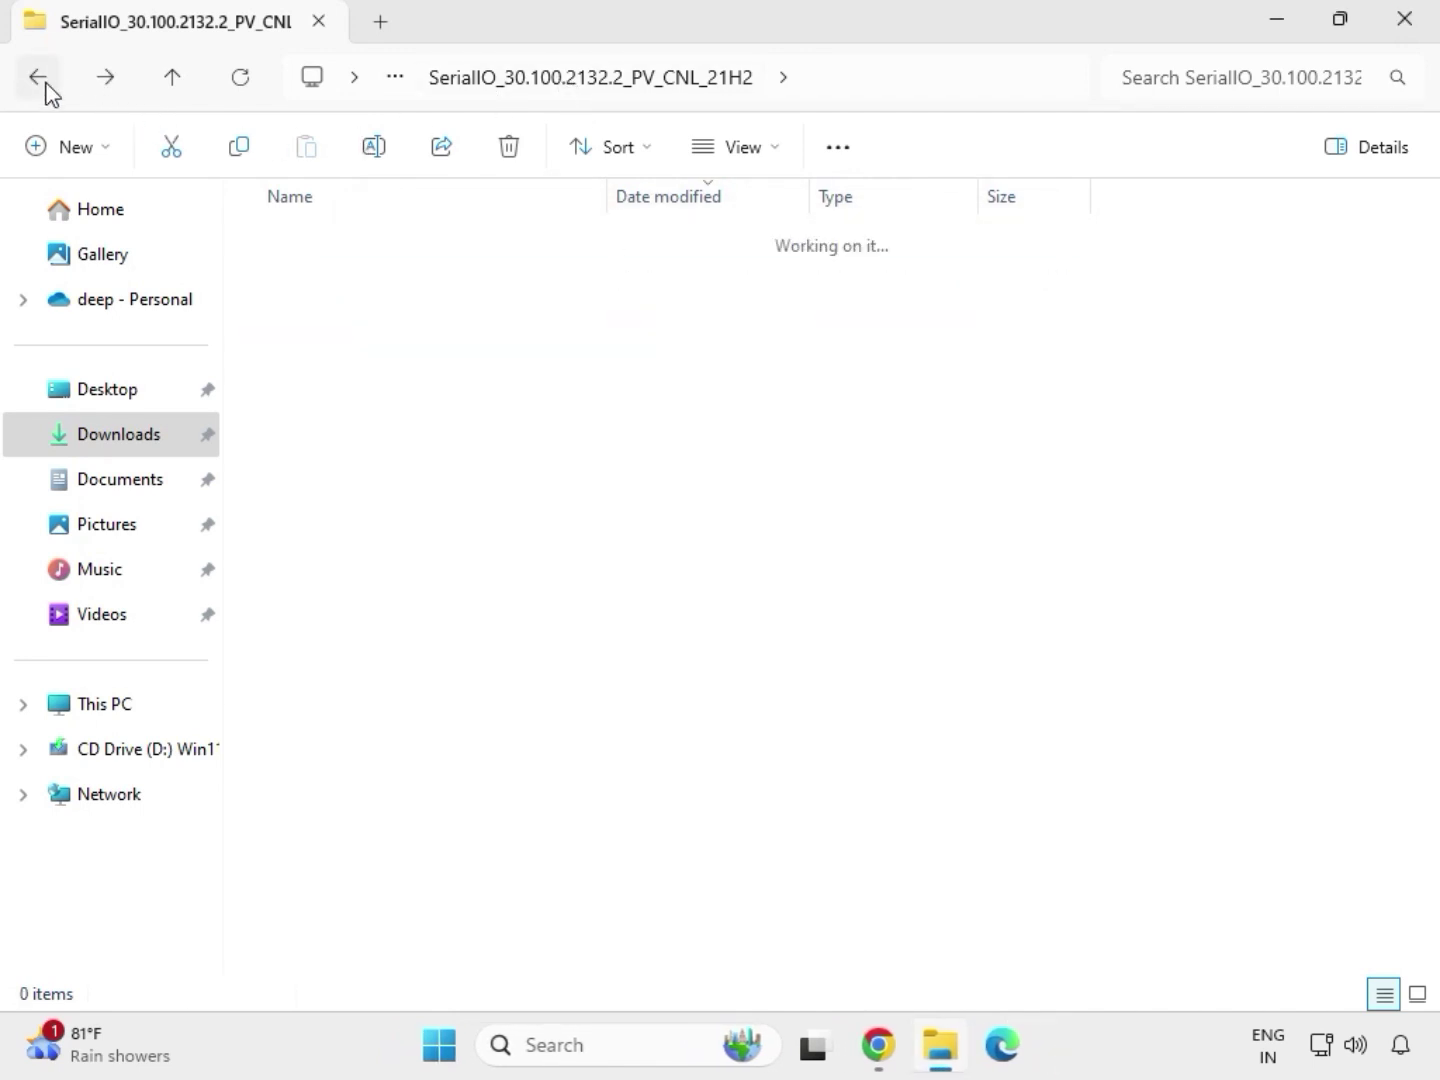
pyautogui.click(44, 84)
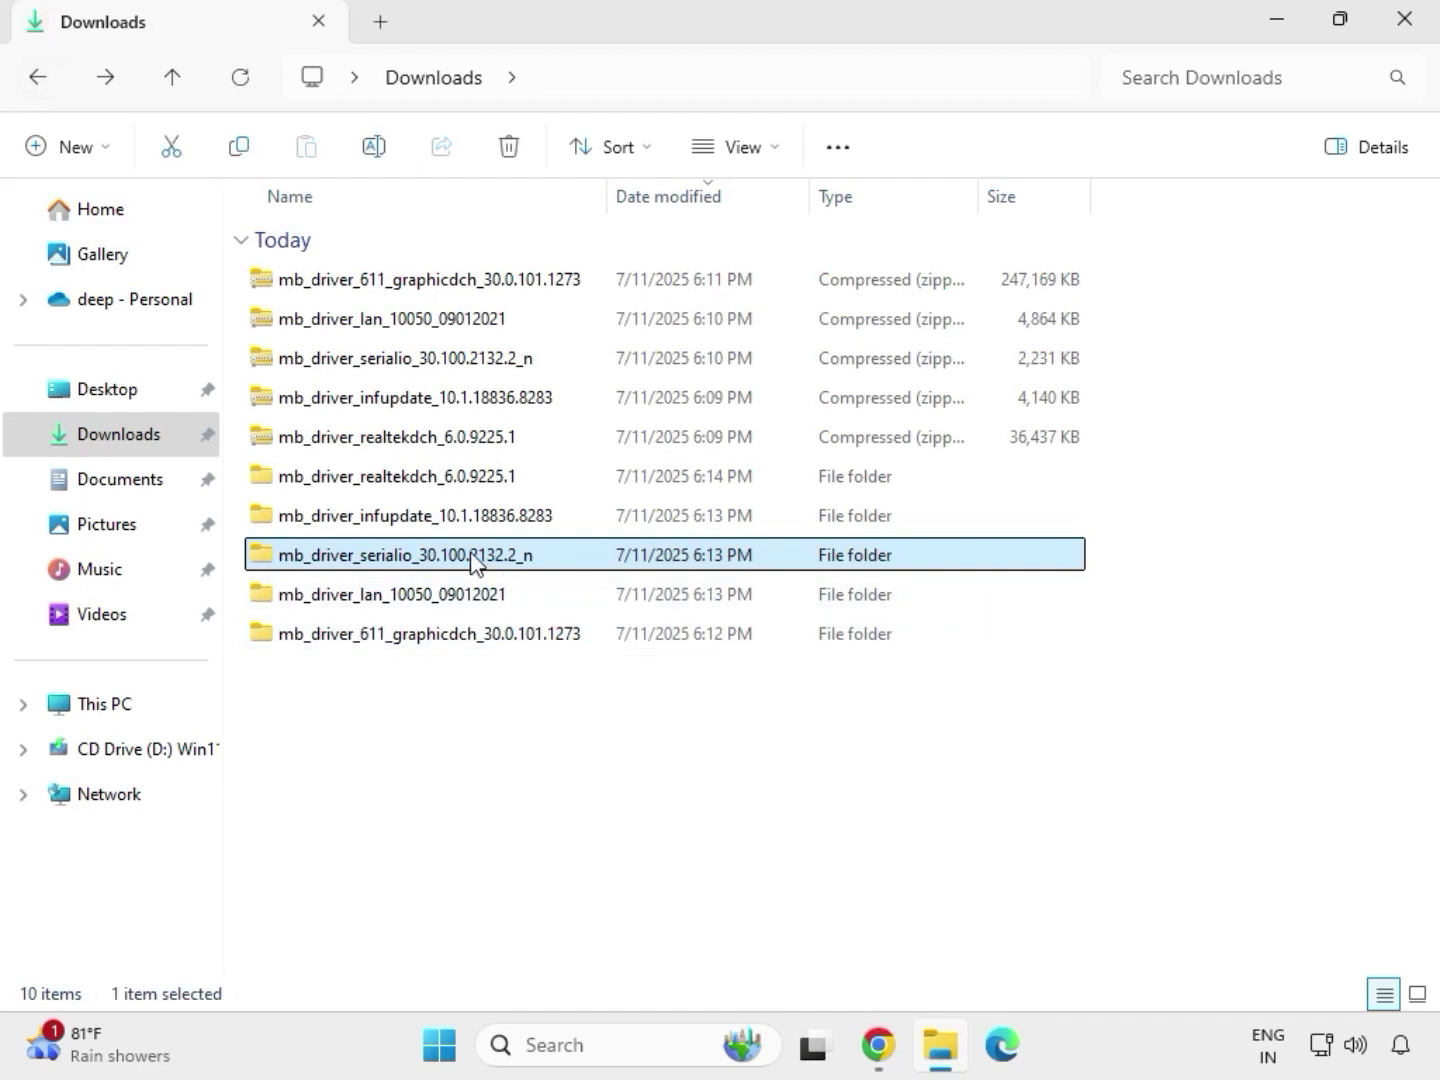
pyautogui.click(378, 523)
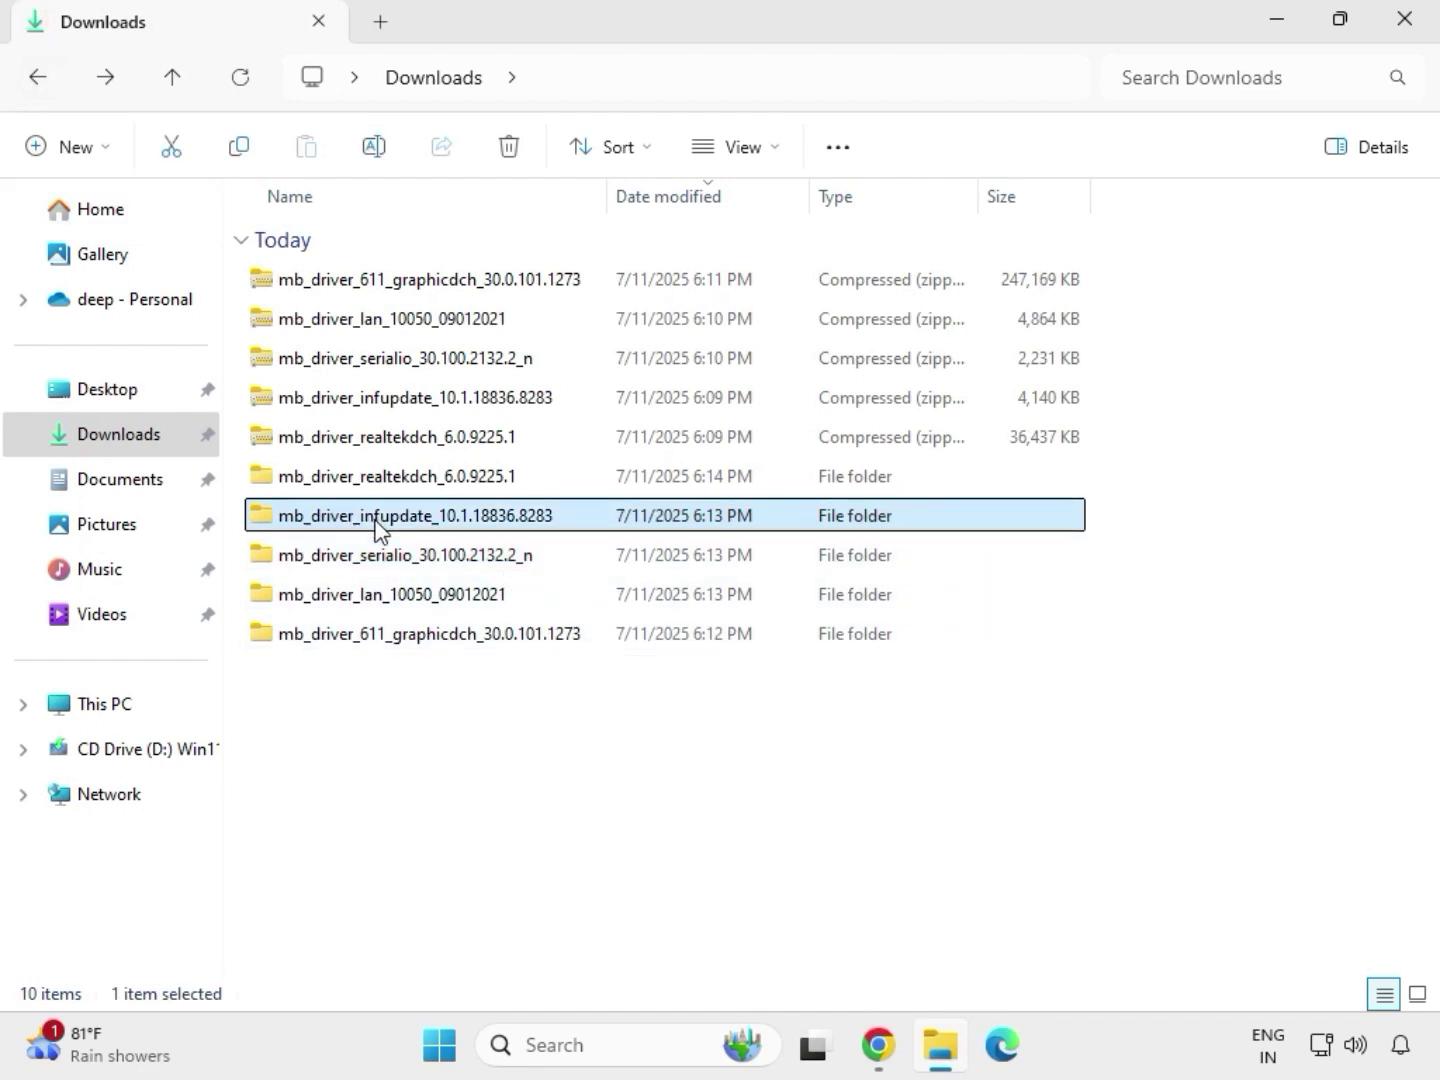
pyautogui.doubleClick(378, 522)
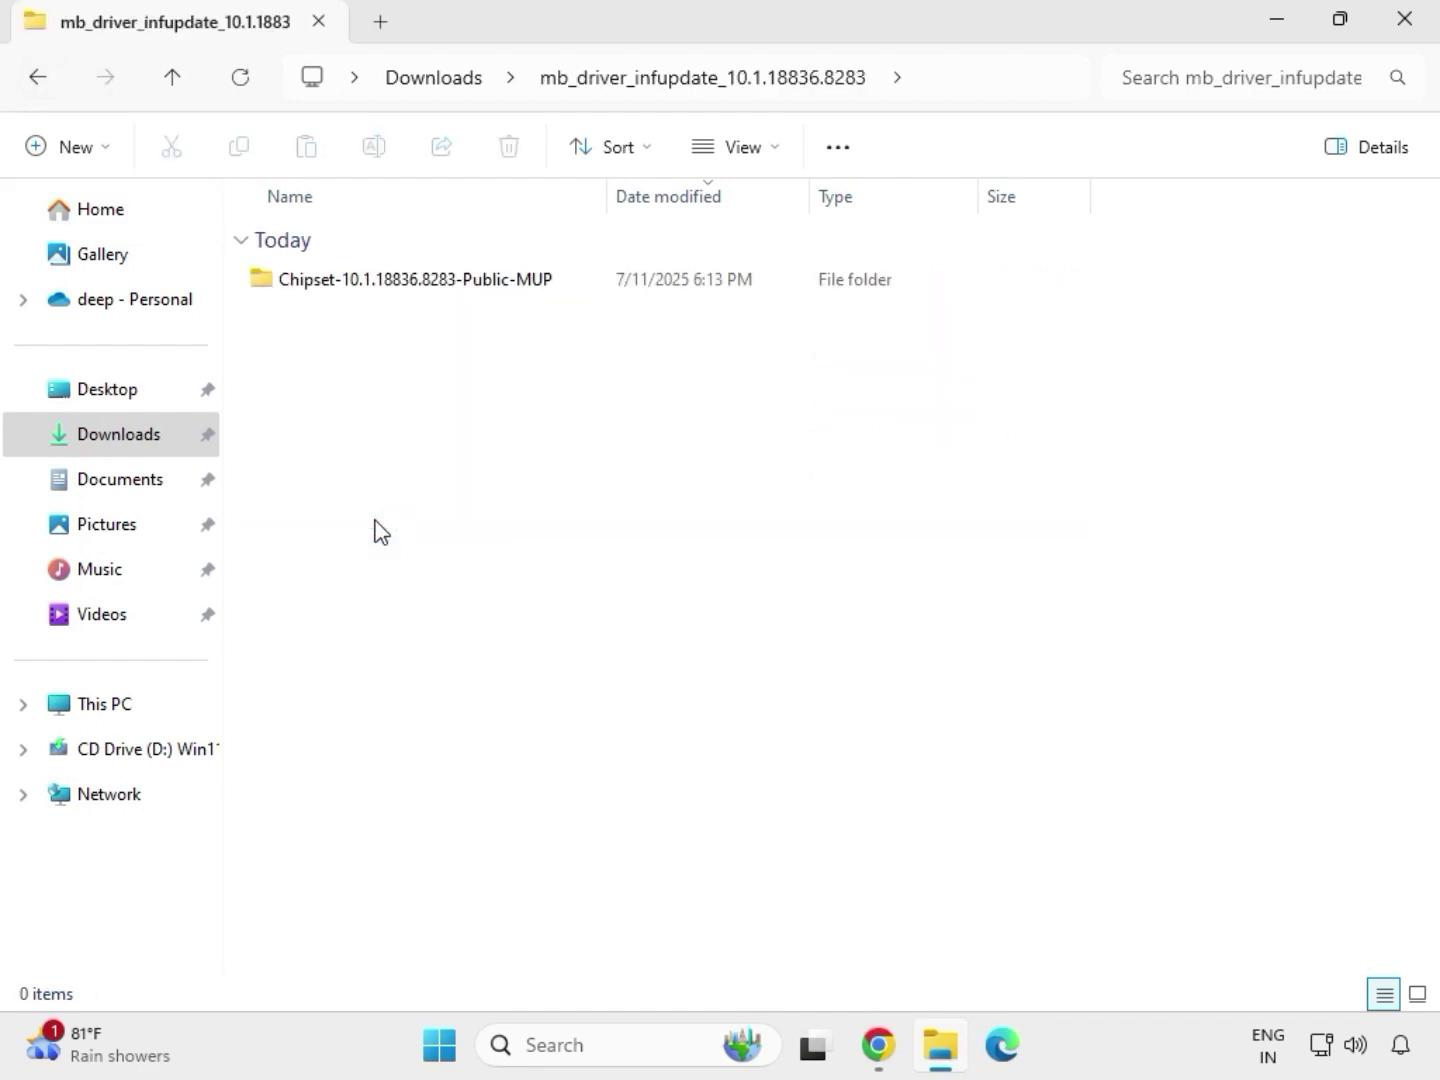
pyautogui.doubleClick(380, 279)
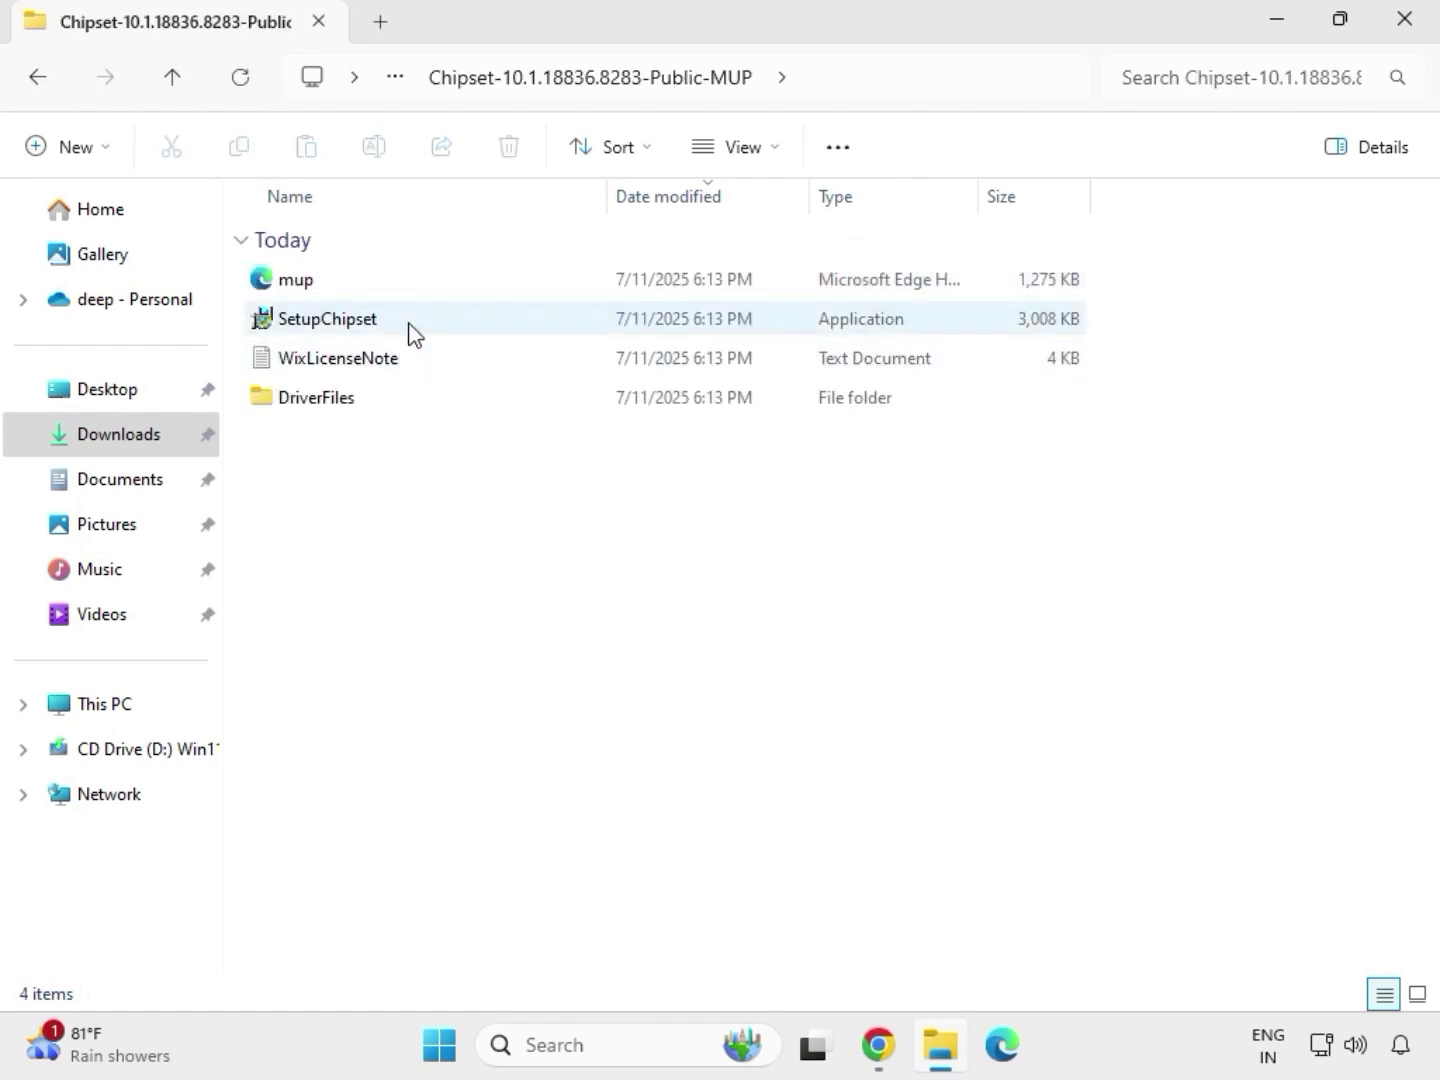
pyautogui.click(410, 325)
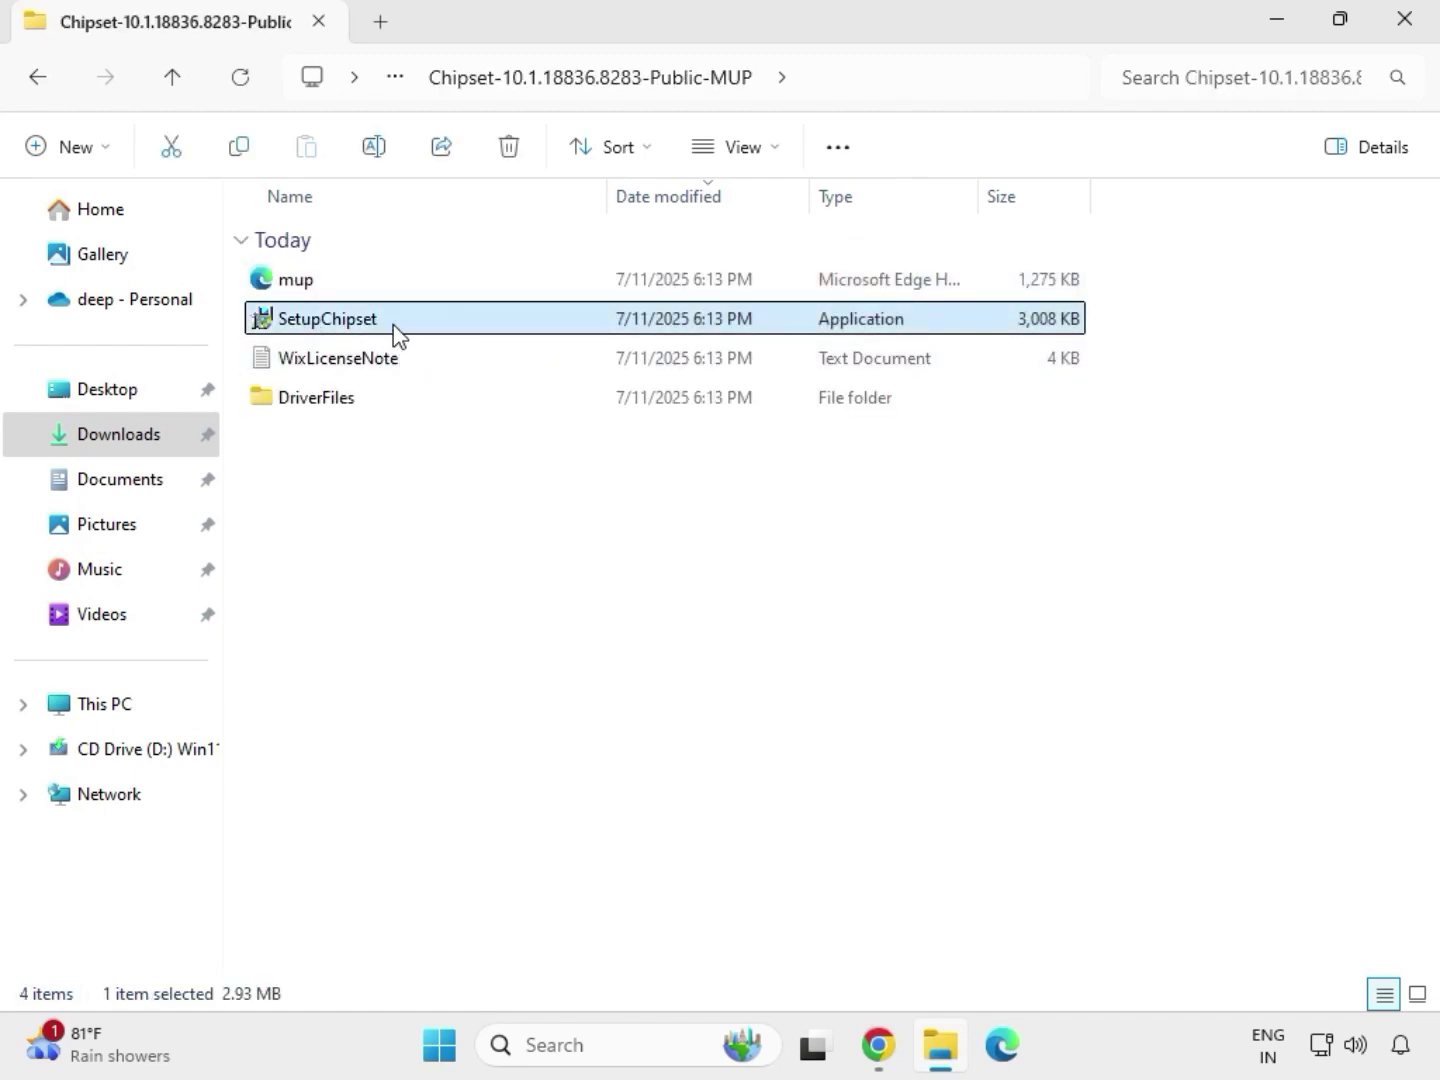
pyautogui.rightClick(399, 333)
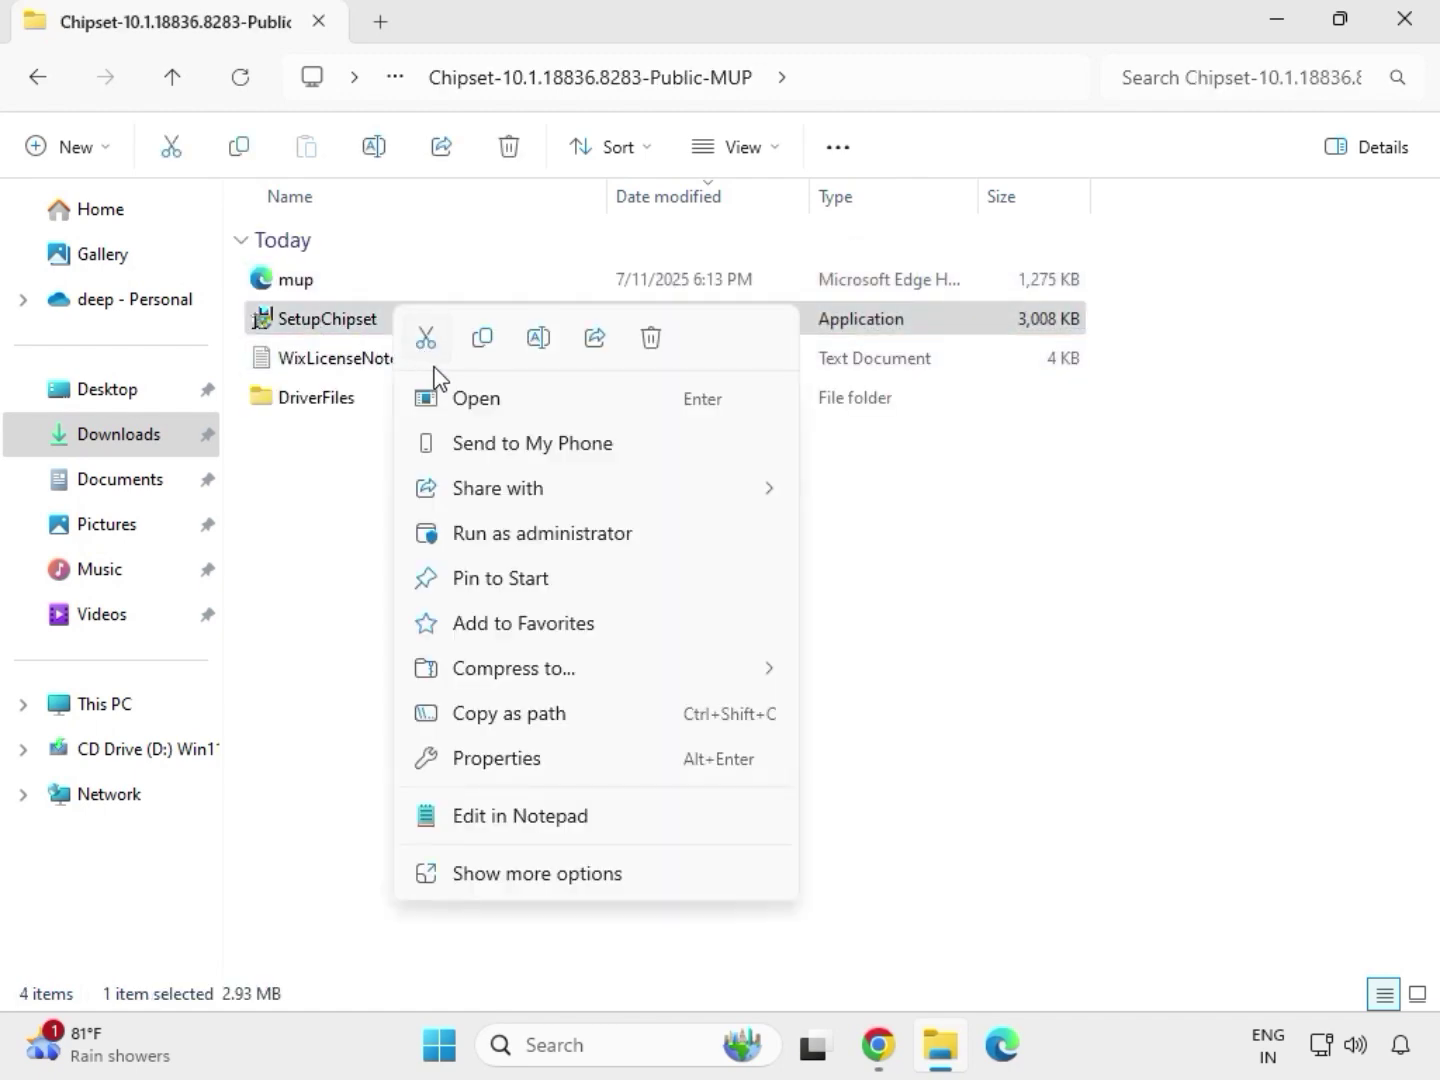
pyautogui.click(508, 521)
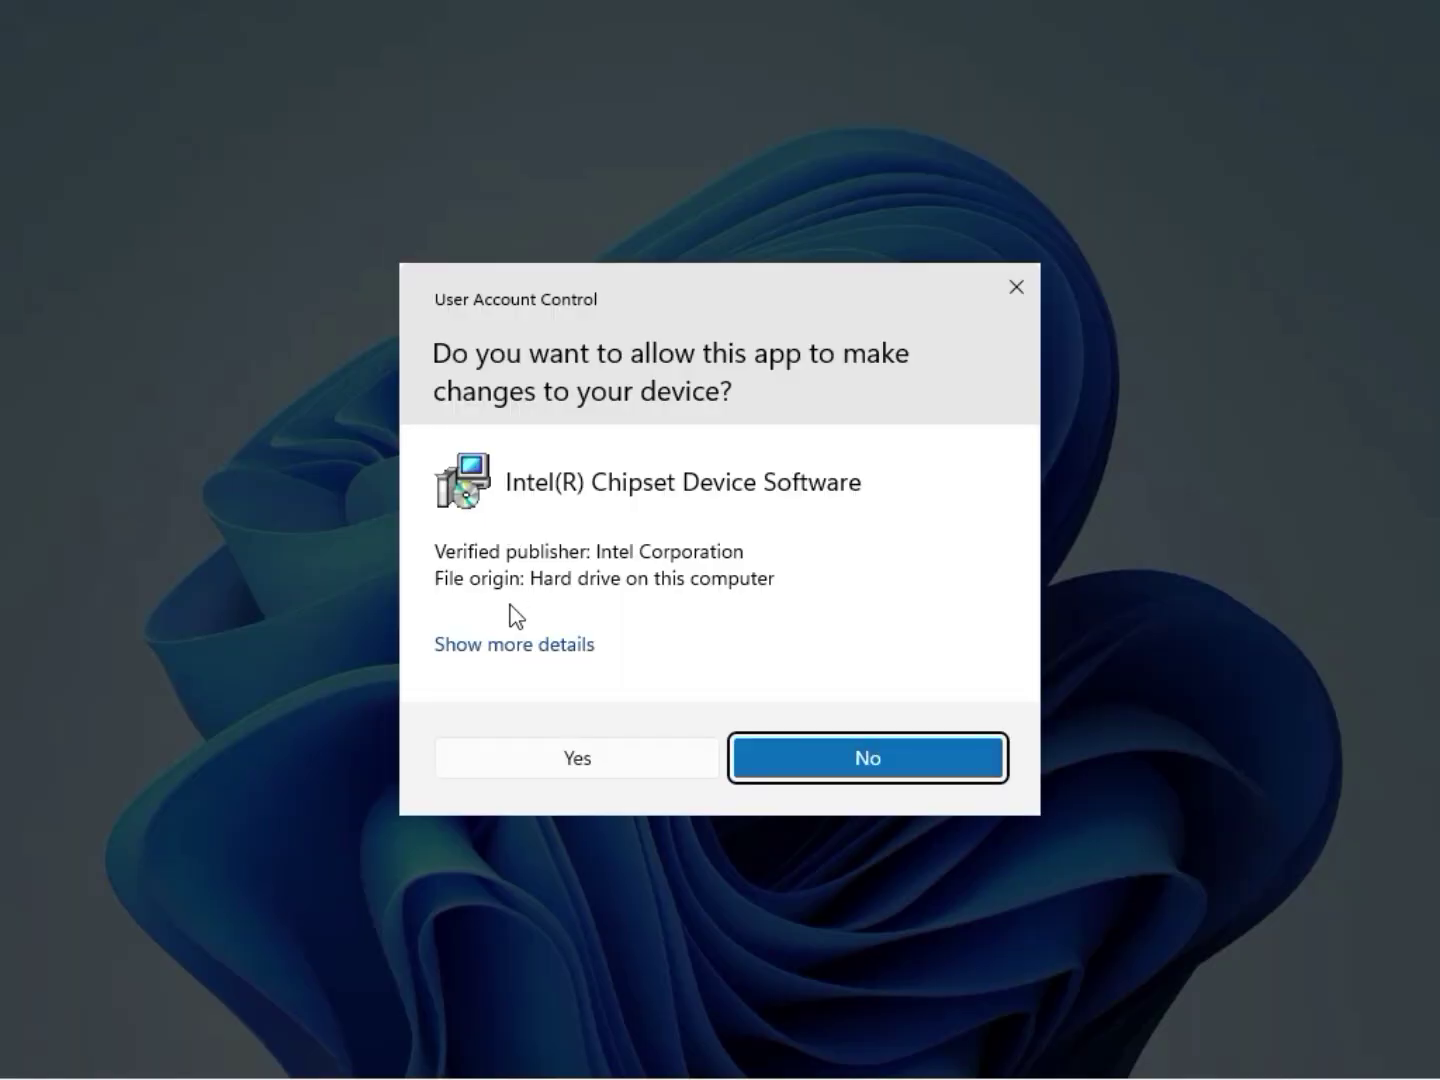
pyautogui.click(574, 772)
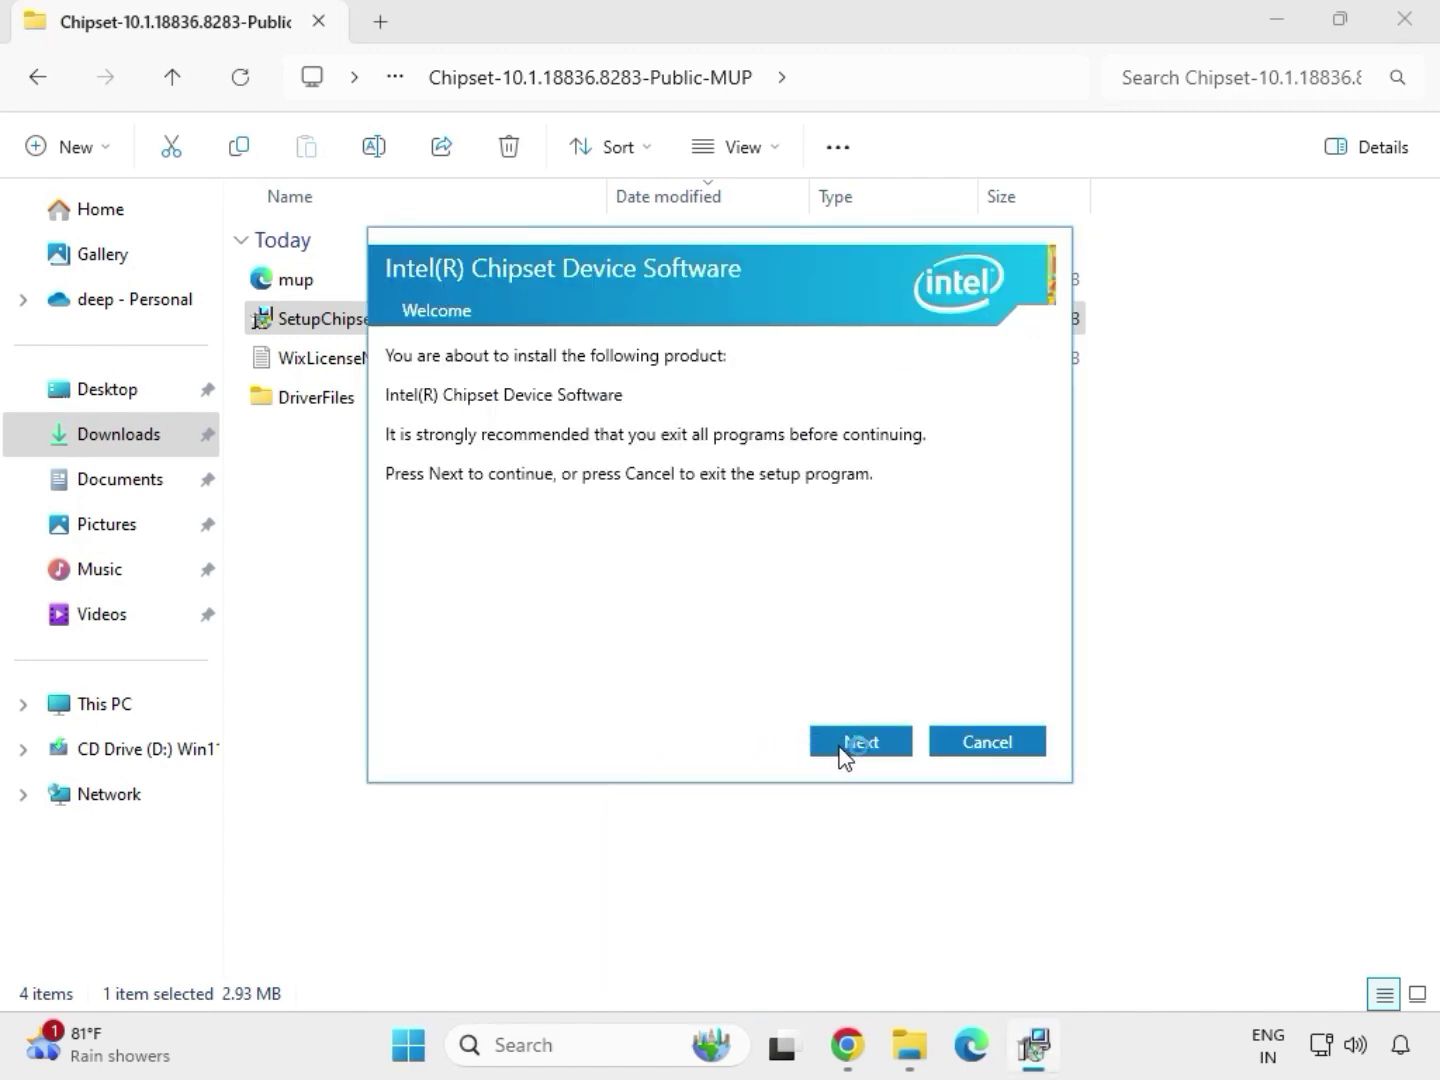
# Start the installation in the Intel(R) Chipset Device Software wizard and exit the wizard.
pyautogui.click(845, 751)
pyautogui.click(836, 745)
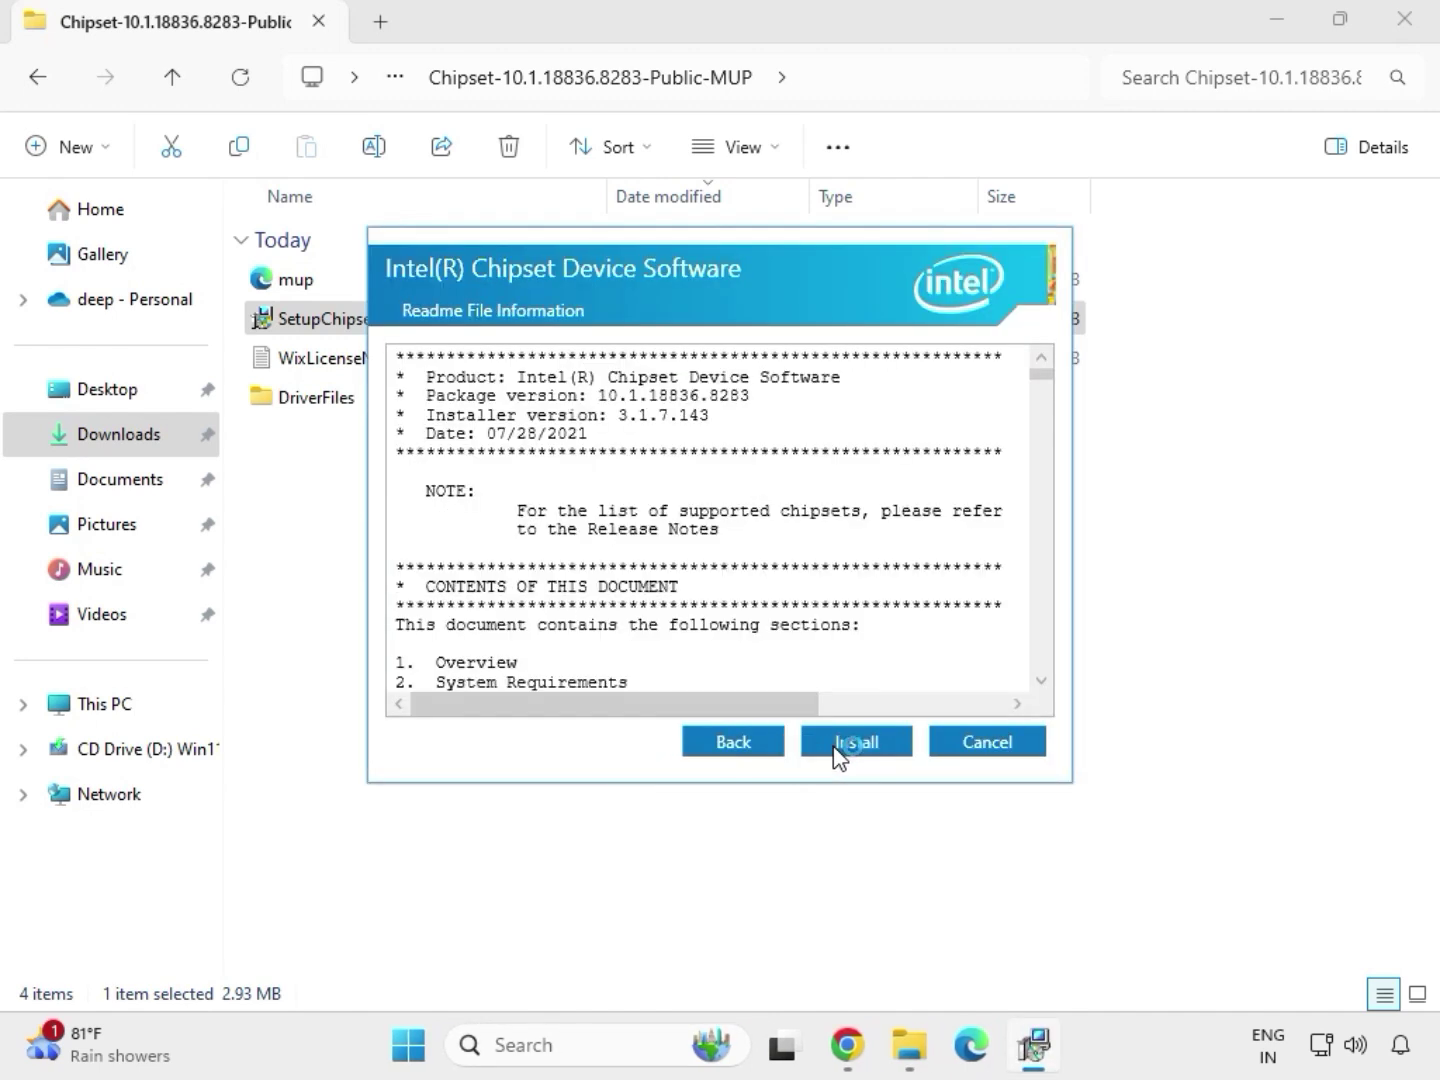
pyautogui.click(882, 743)
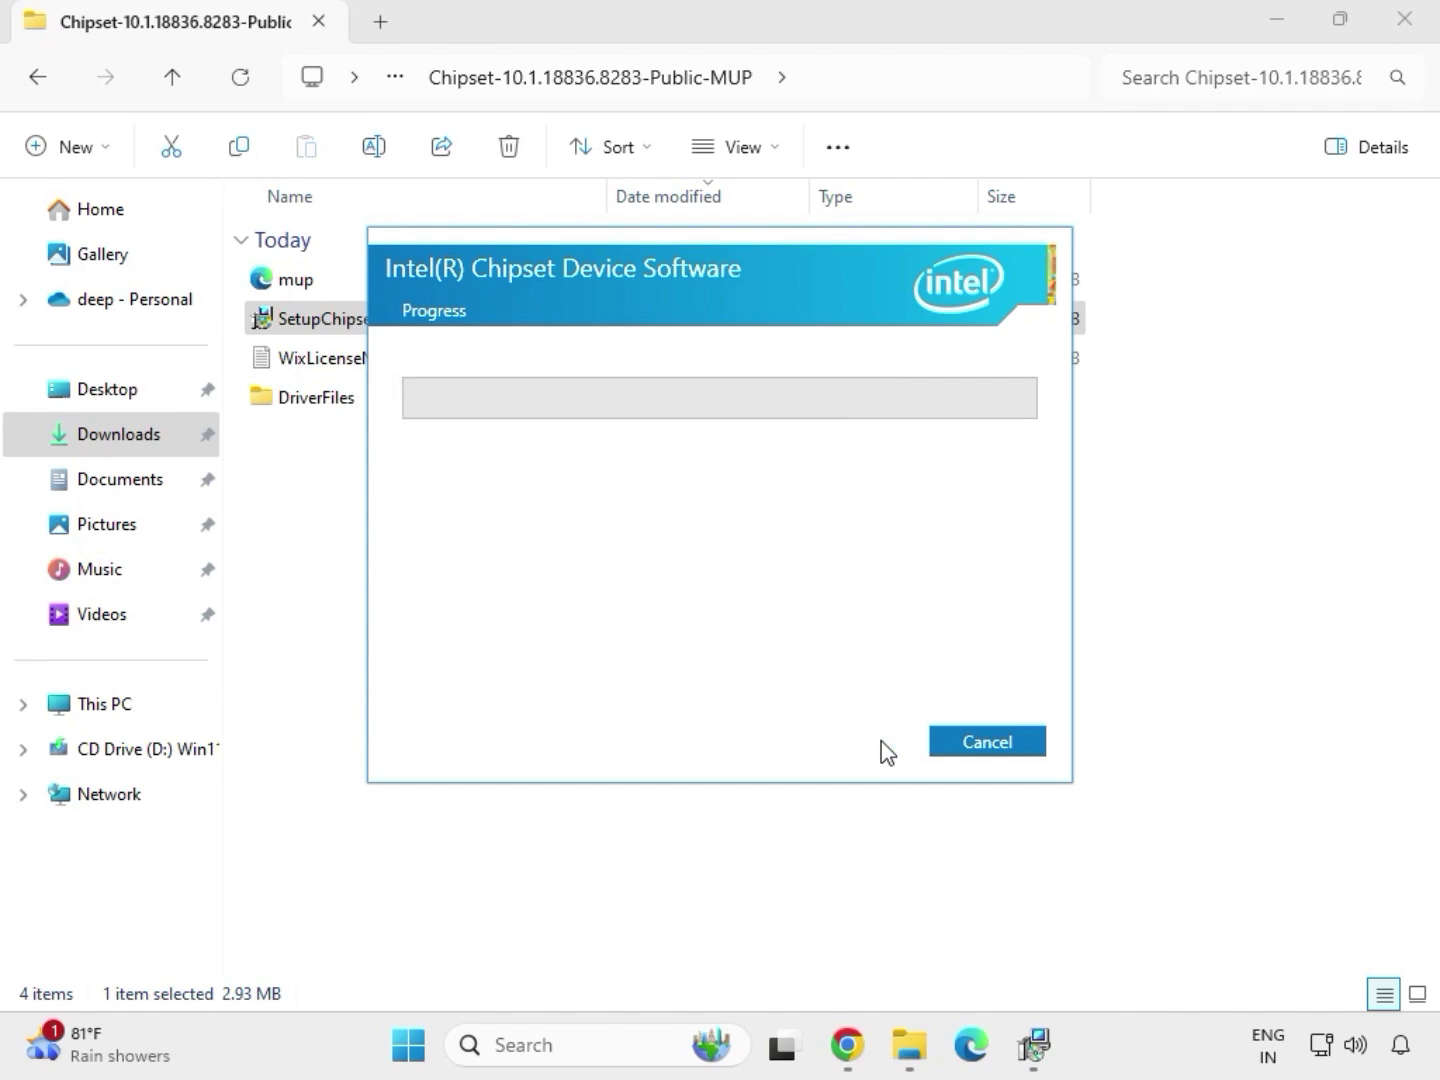
pyautogui.click(975, 750)
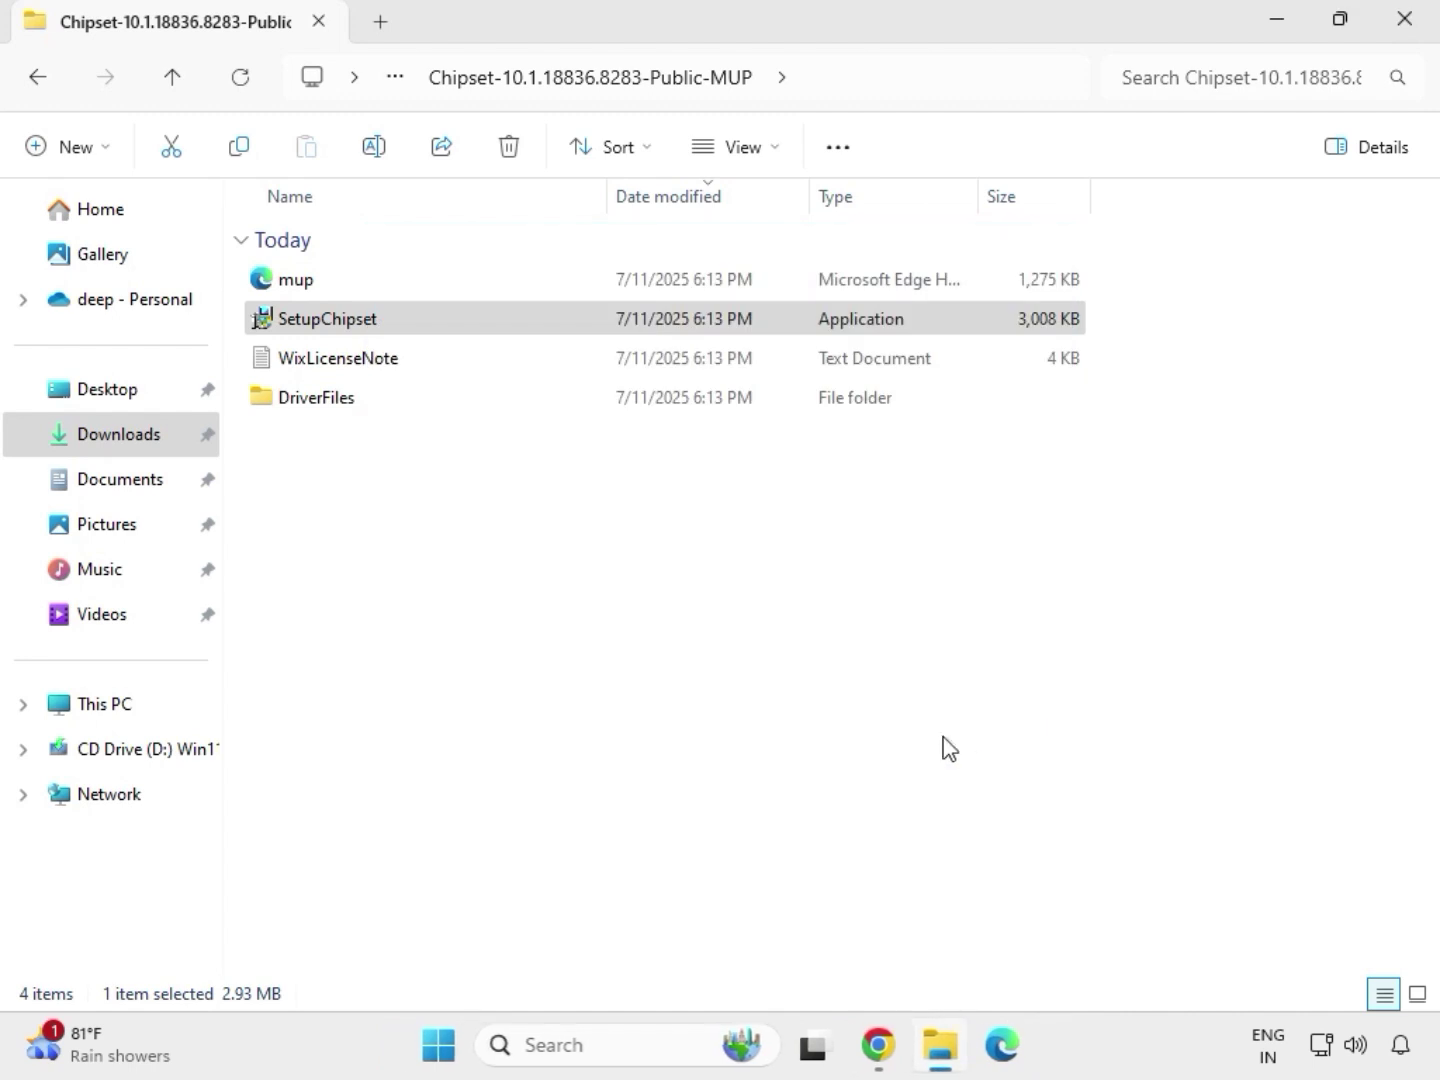
# Go back to the Downloads folder, look inside the mb_driver_realtekdch_6.0.9225.1 folder and return to Downloads.
pyautogui.hotkey('alt', 'Up')
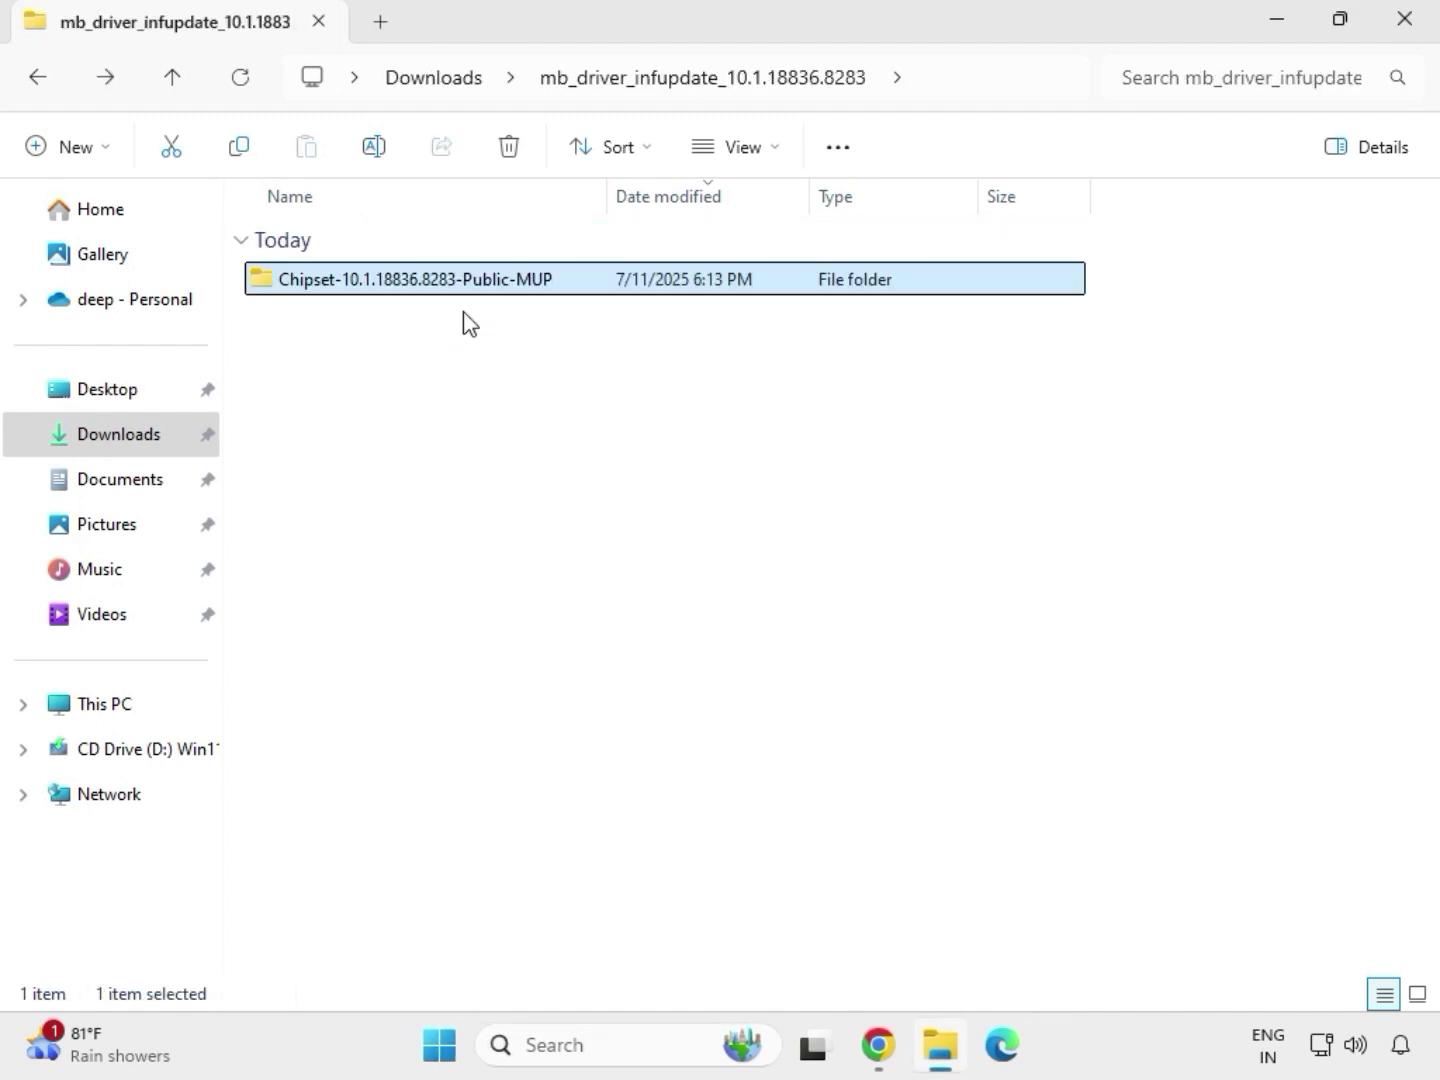
pyautogui.hotkey('alt', 'Up')
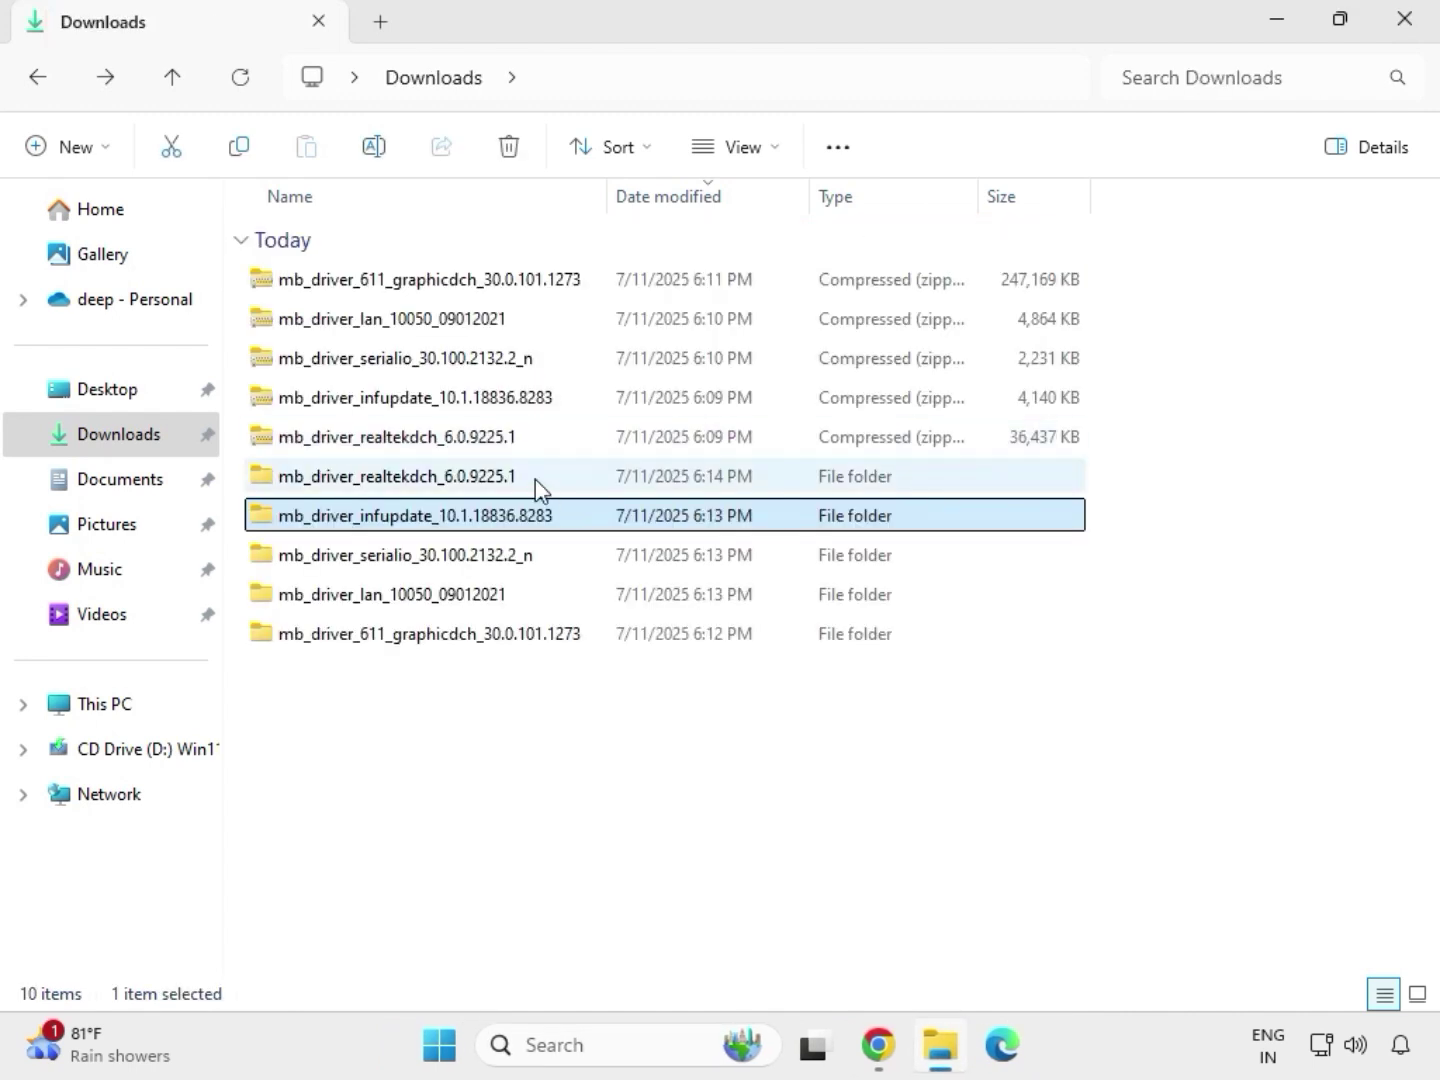
pyautogui.click(536, 479)
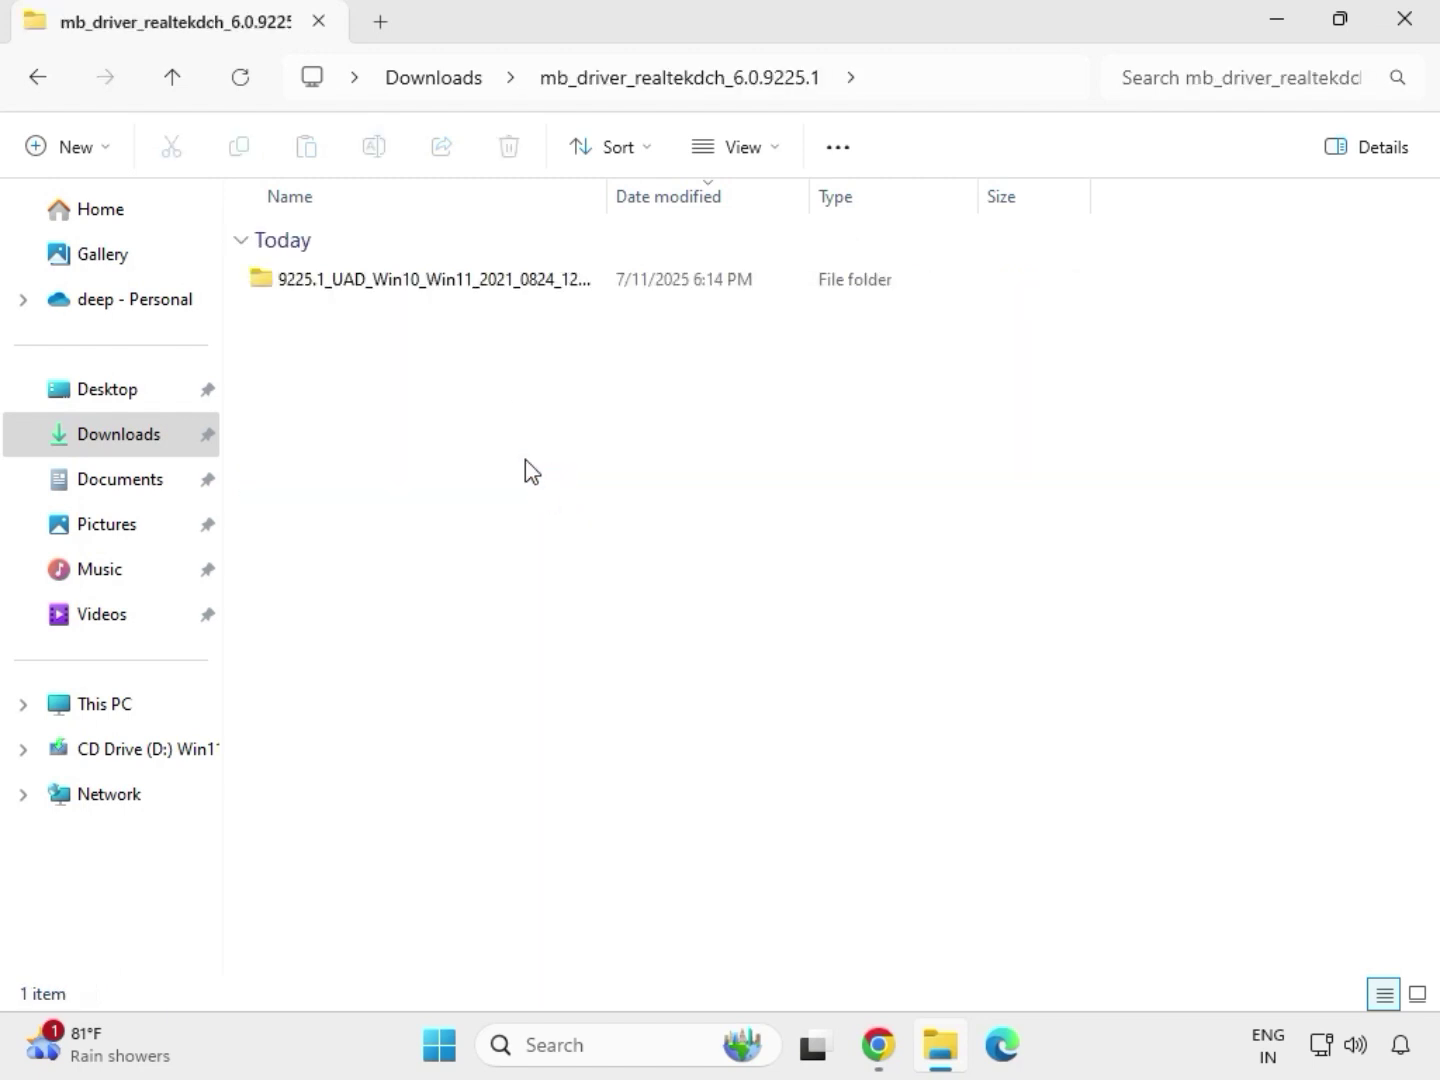
pyautogui.hotkey('alt', 'Up')
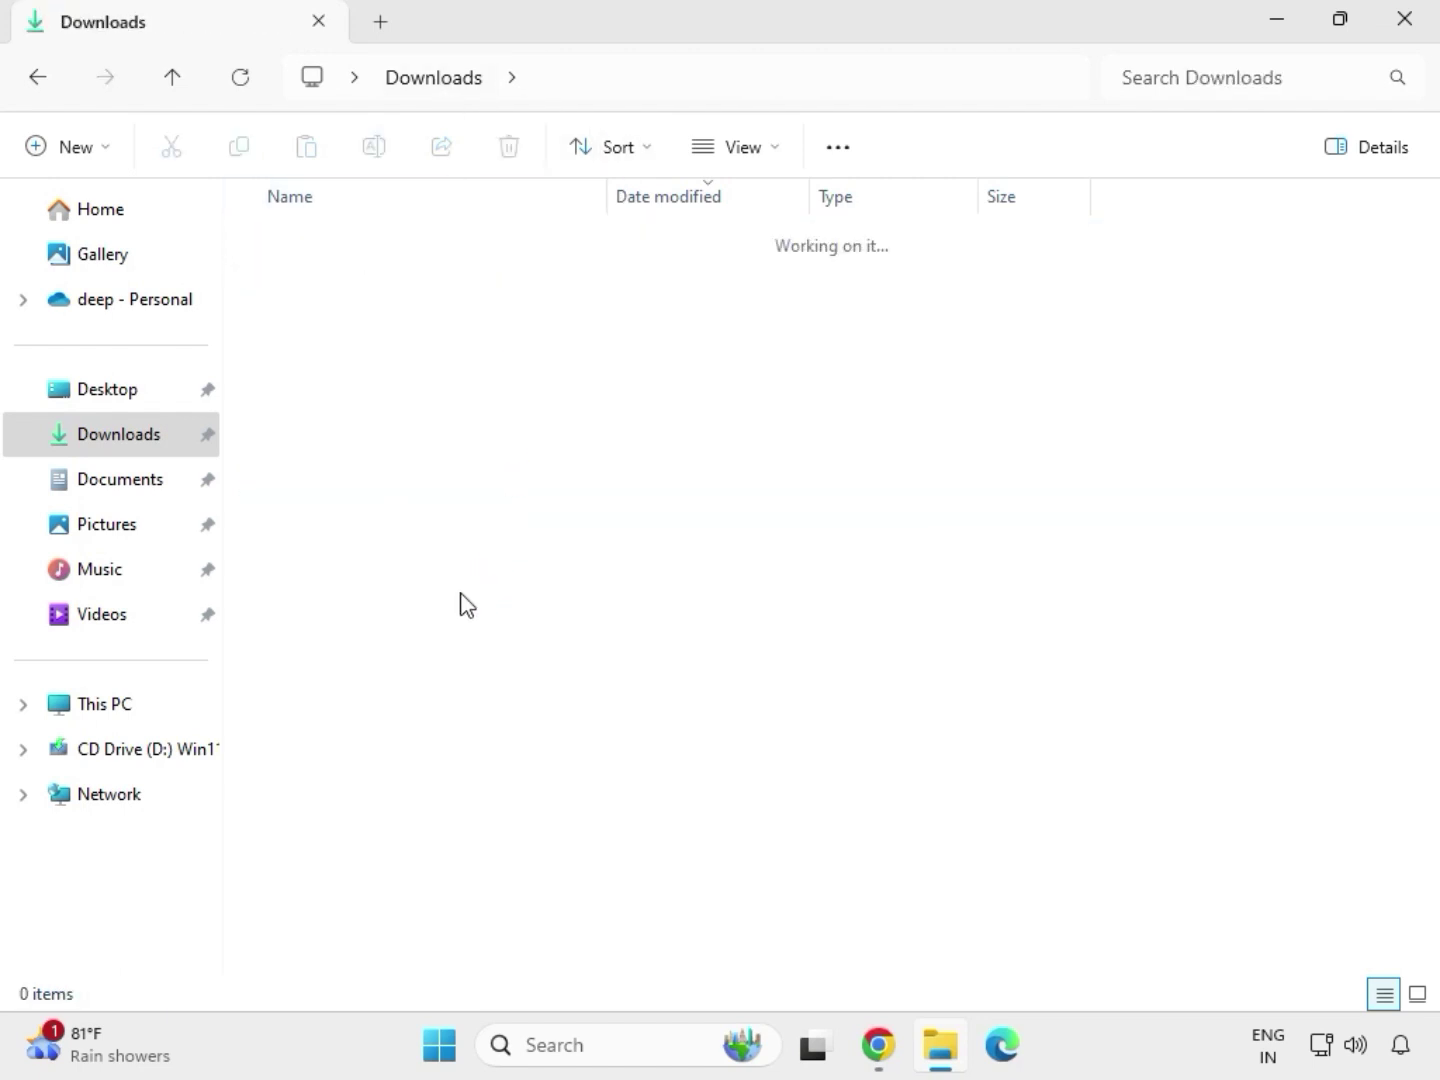
# Run the mb_driver_611_graphicdch_30.0.101.1273 application as administrator from its extracted folder and allow it to make changes to the device.
pyautogui.click(416, 640)
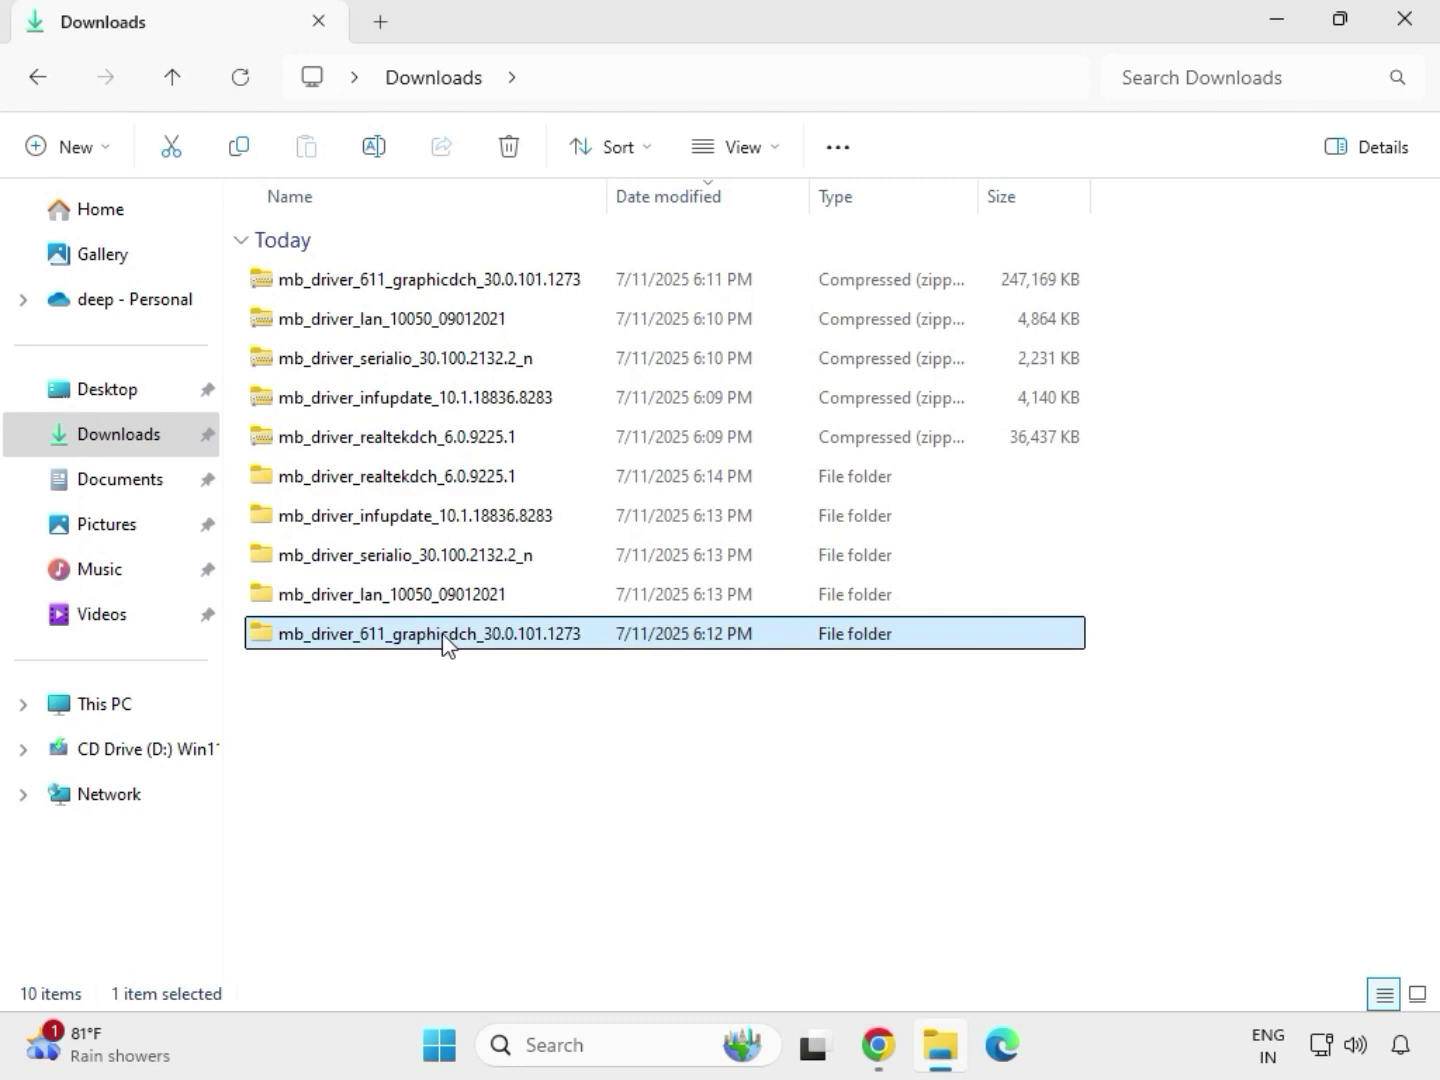
pyautogui.doubleClick(444, 643)
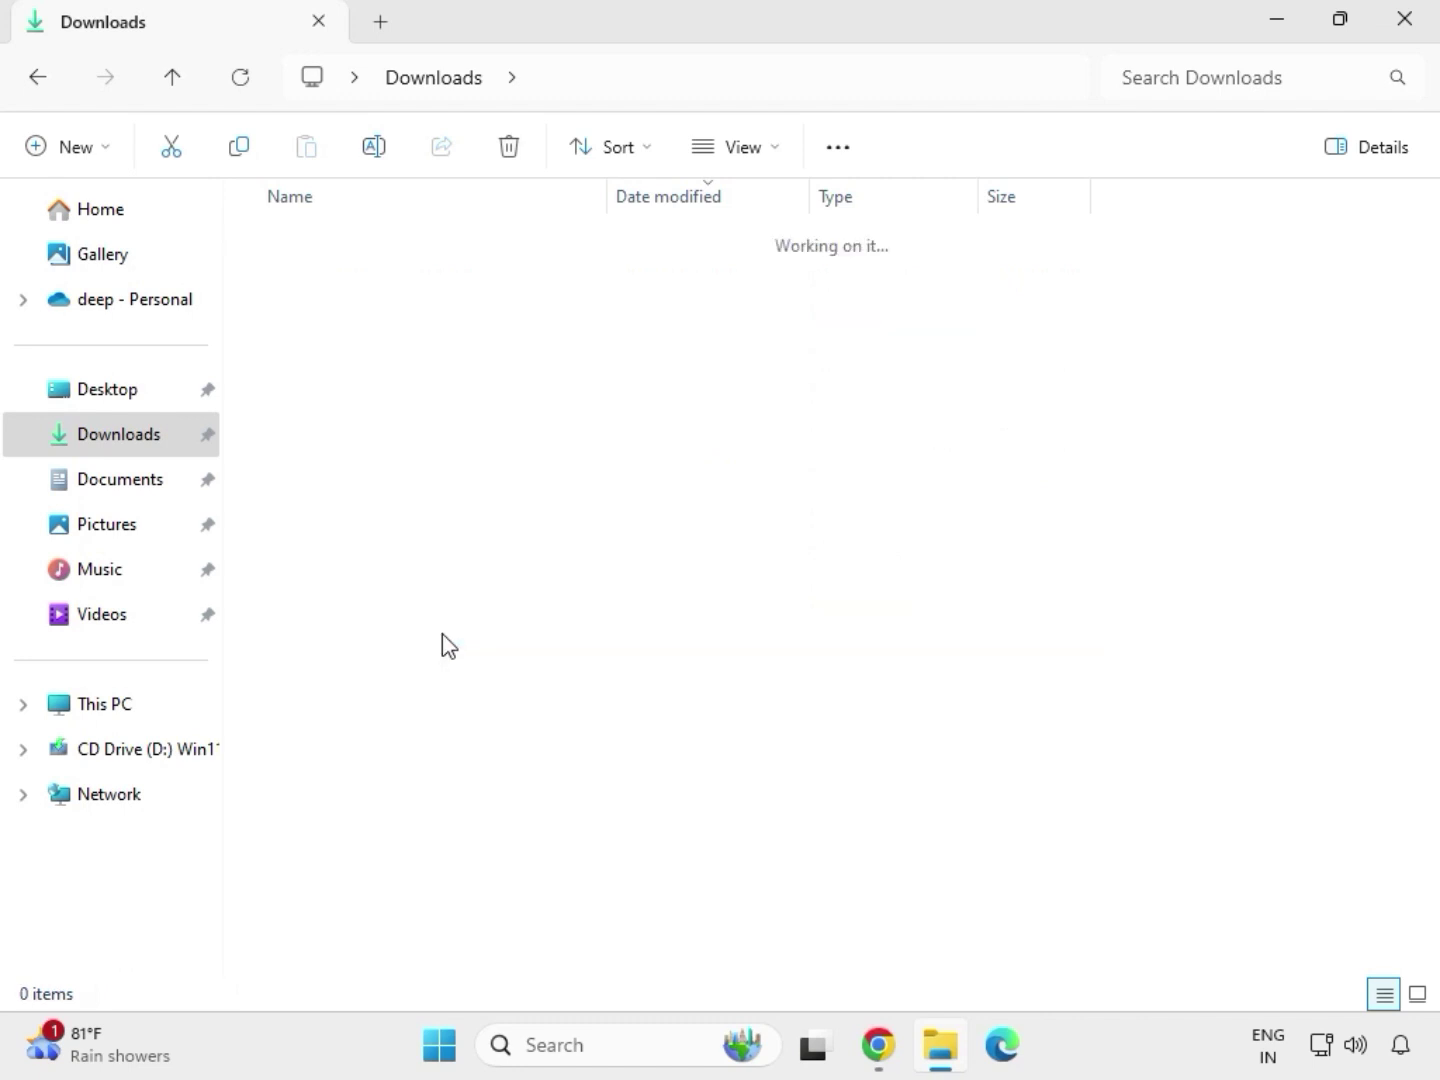
pyautogui.click(398, 288)
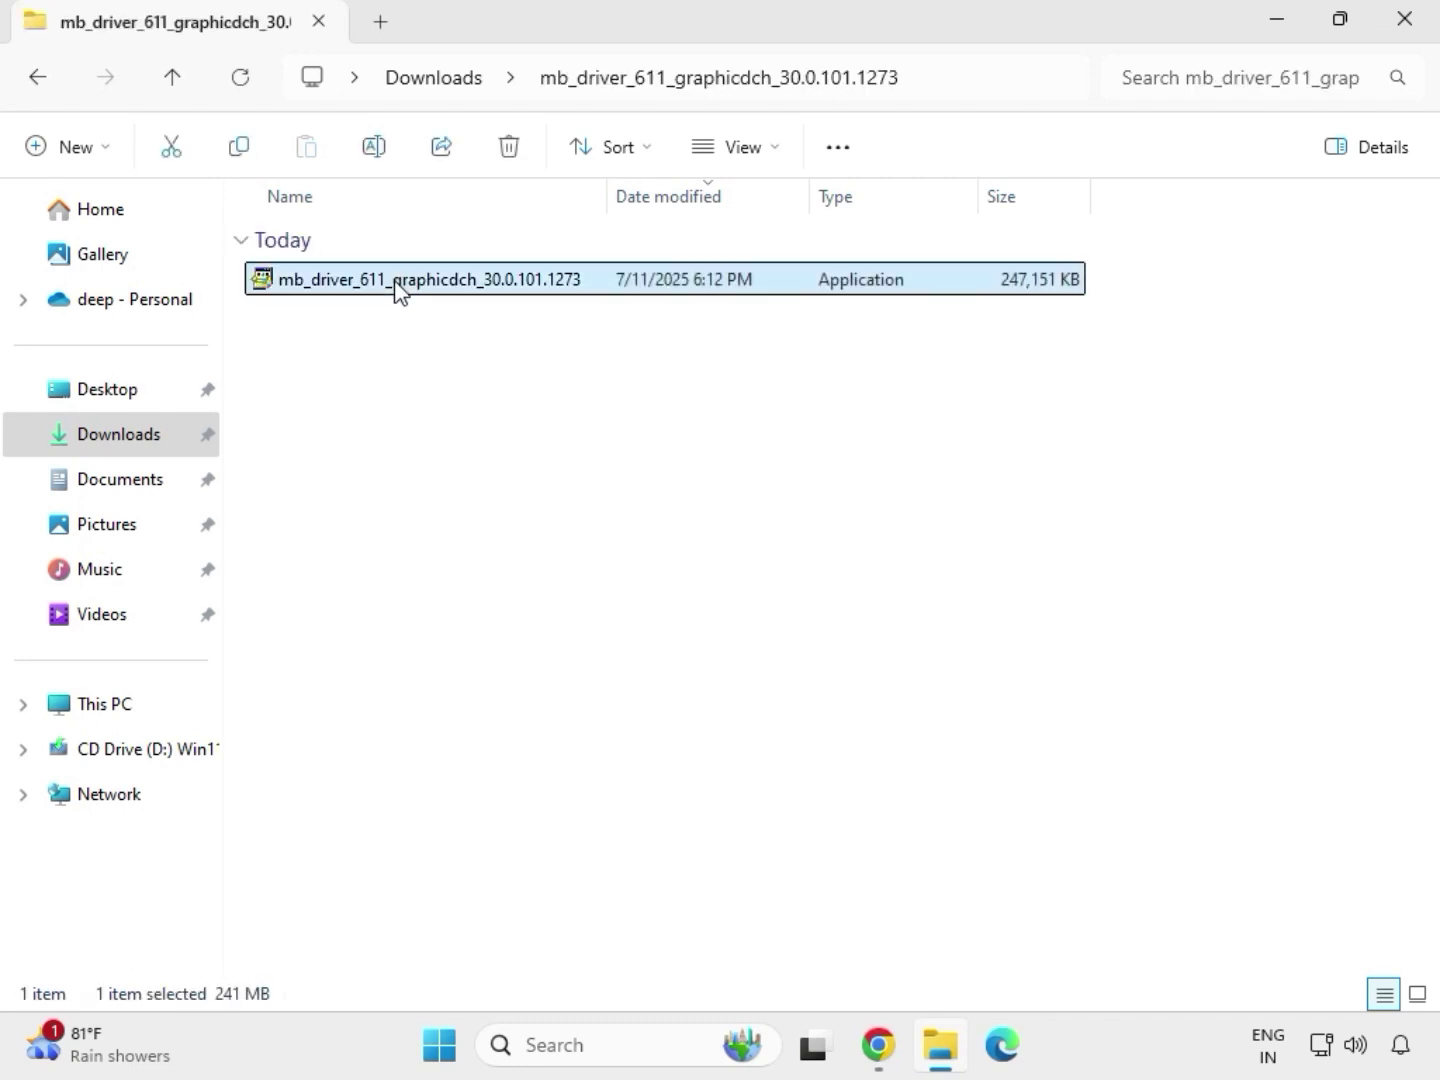
pyautogui.rightClick(420, 331)
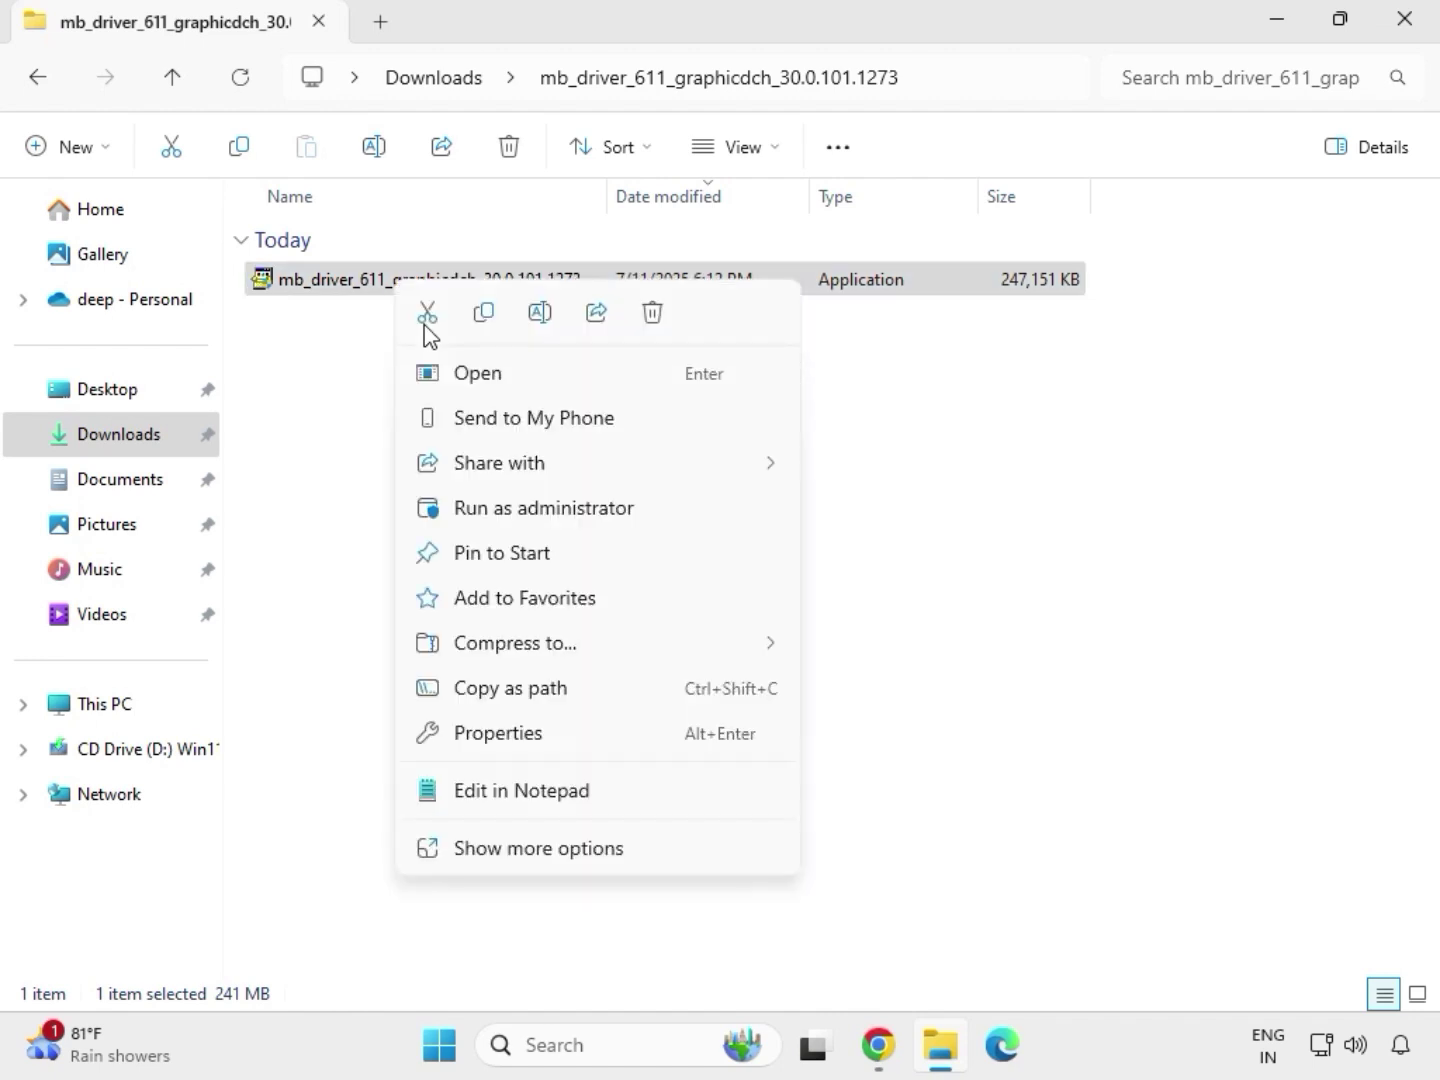
pyautogui.click(549, 510)
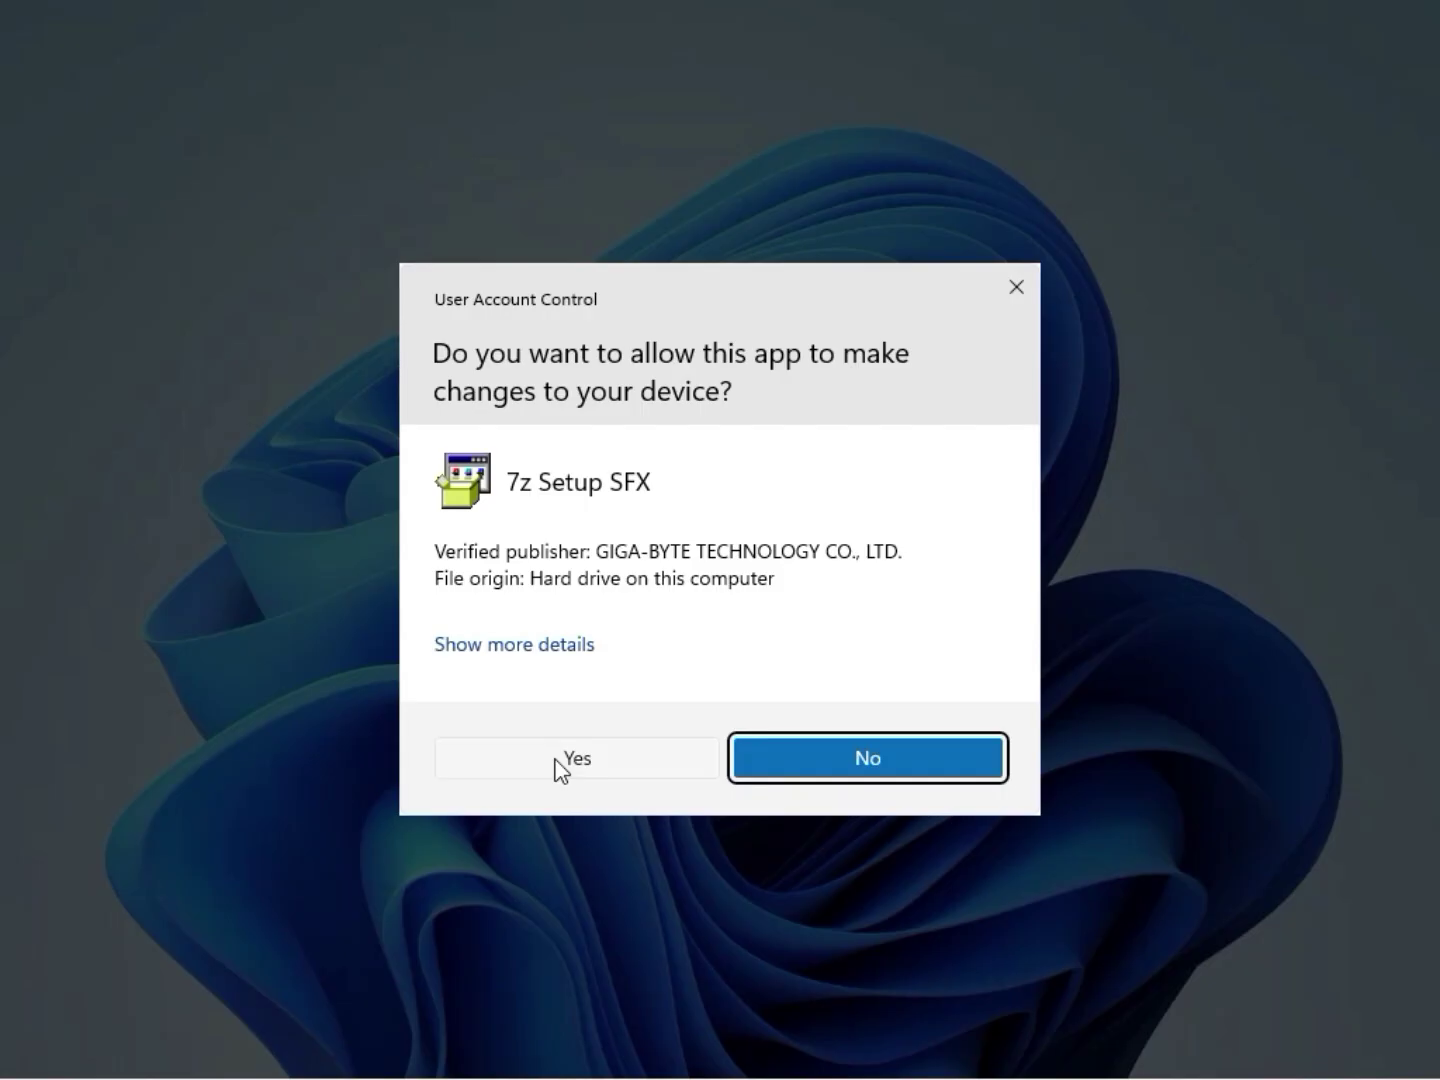
pyautogui.click(554, 760)
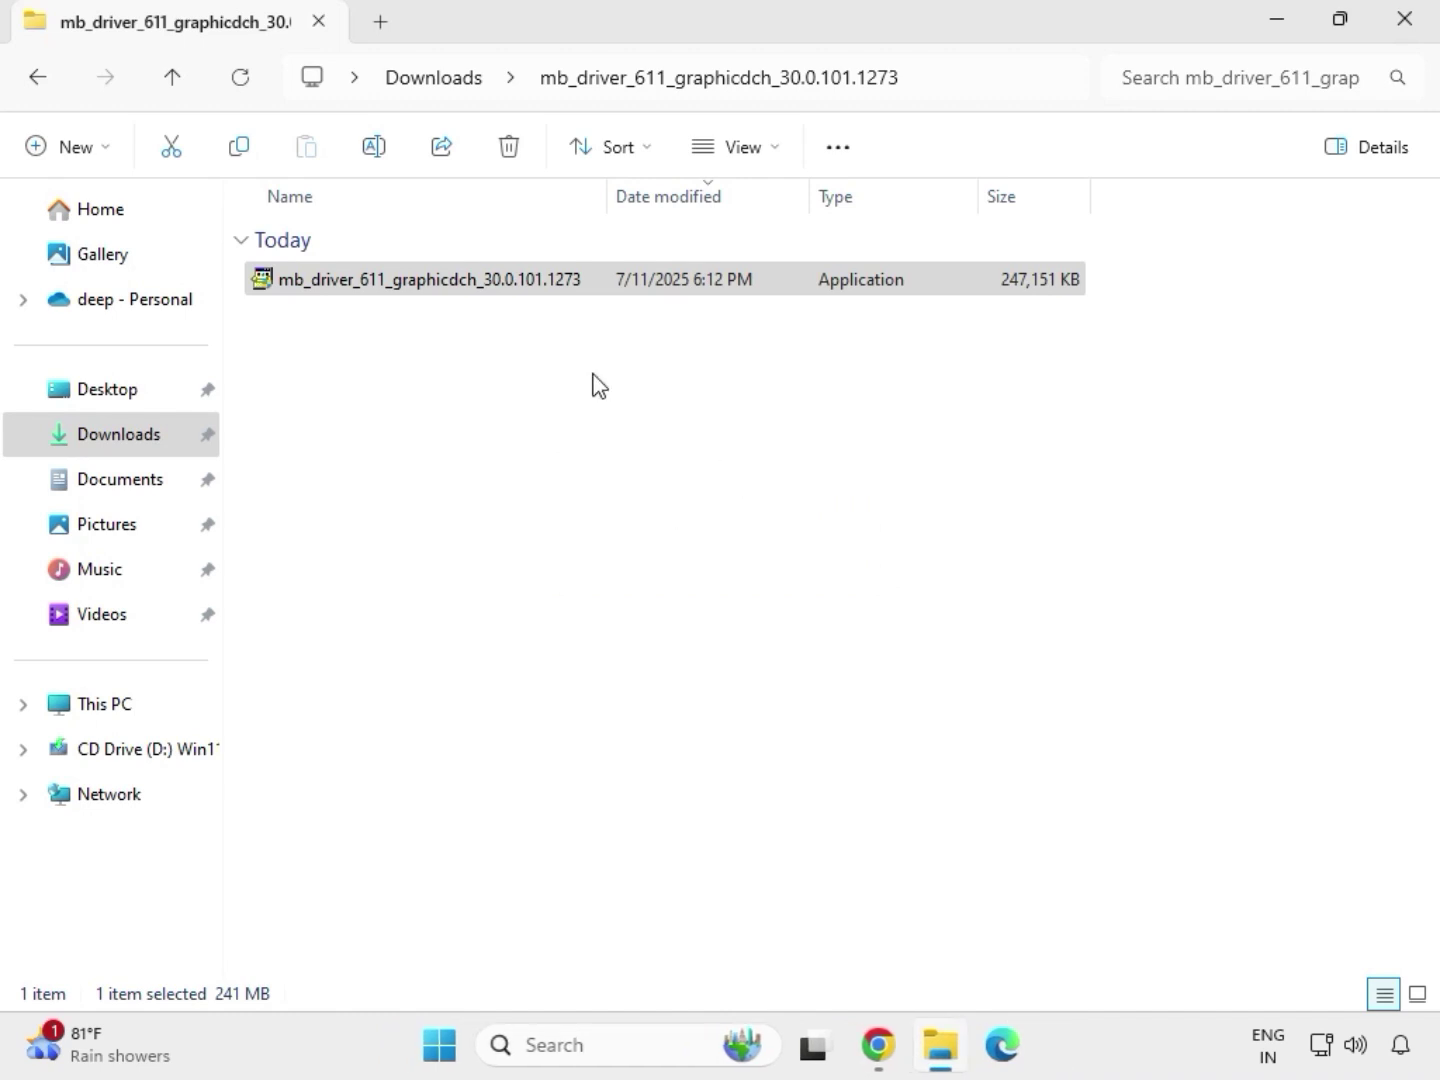
# Run Setup as administrator from the 9225.1_UAD_Win10_Win11_2021_0824_123850_WHQL_1458 folder inside the extracted mb_driver_realtekdch_6.0.9225.1 folder and allow it to make changes to the device.
pyautogui.click(450, 77)
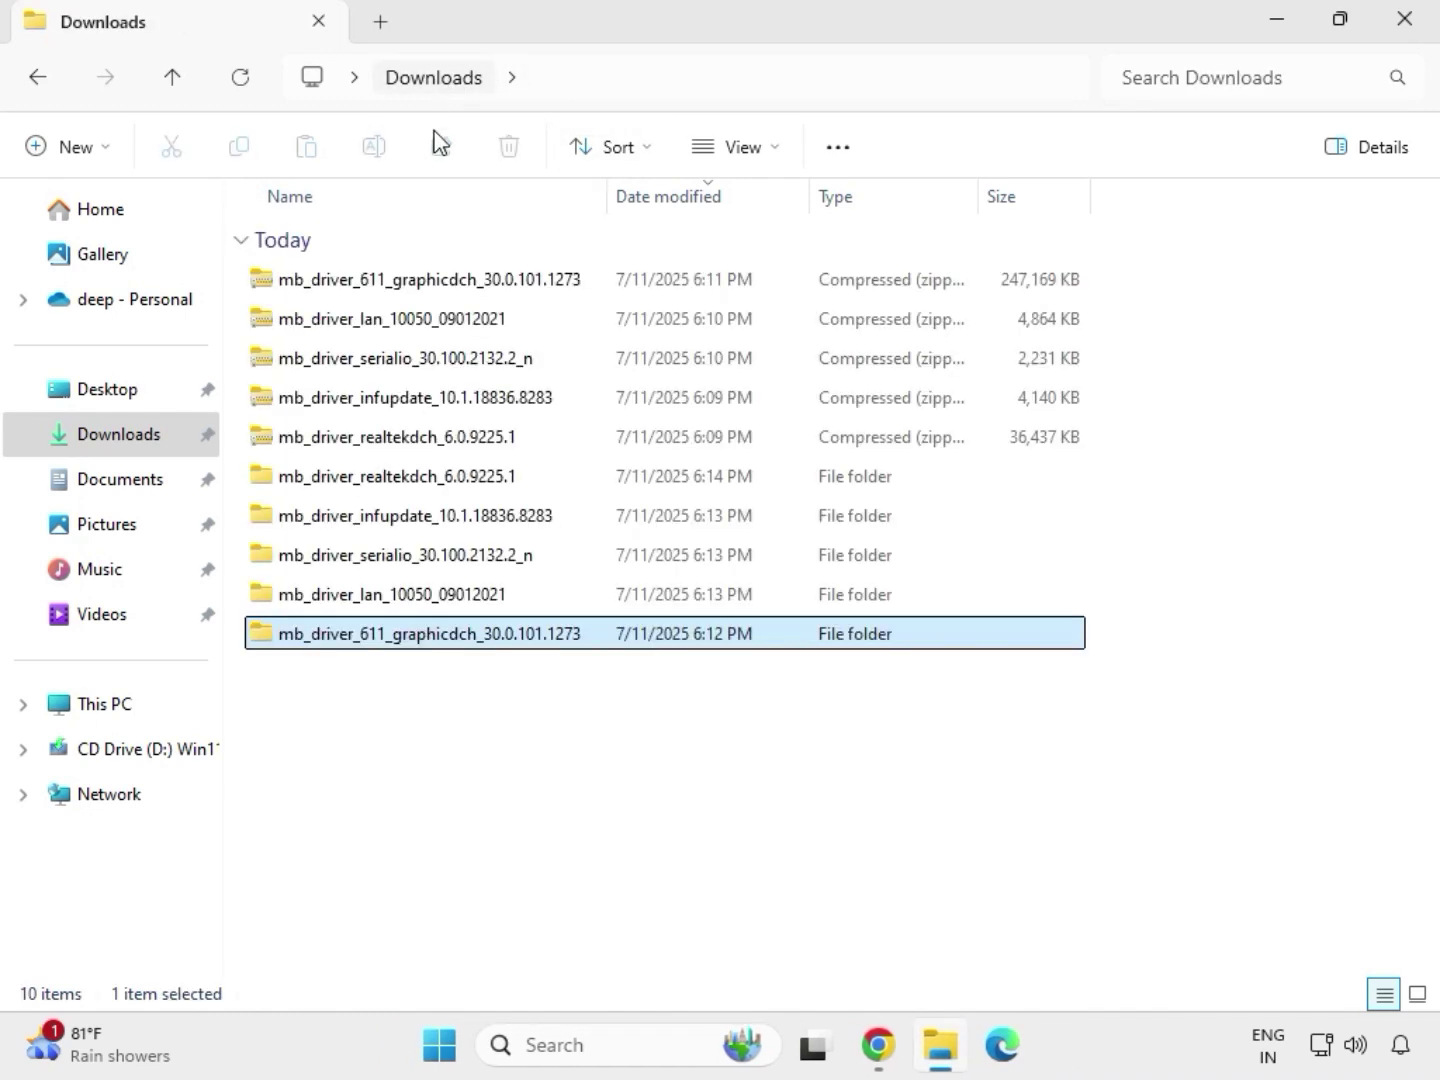
pyautogui.click(441, 478)
pyautogui.doubleClick(442, 479)
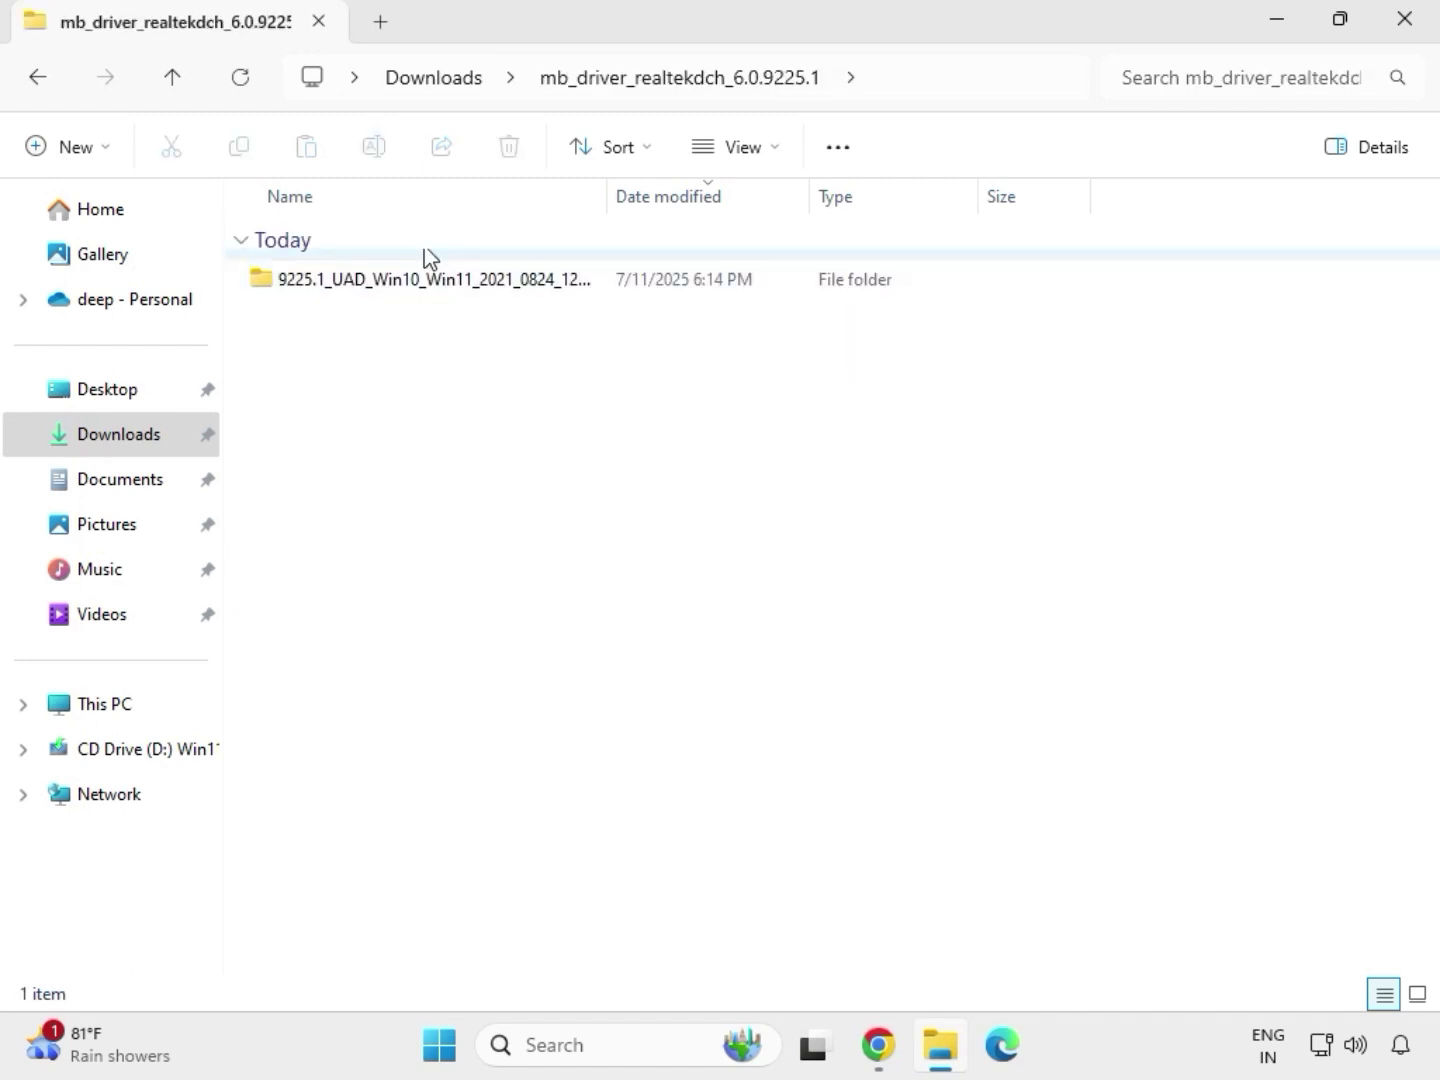
pyautogui.doubleClick(421, 279)
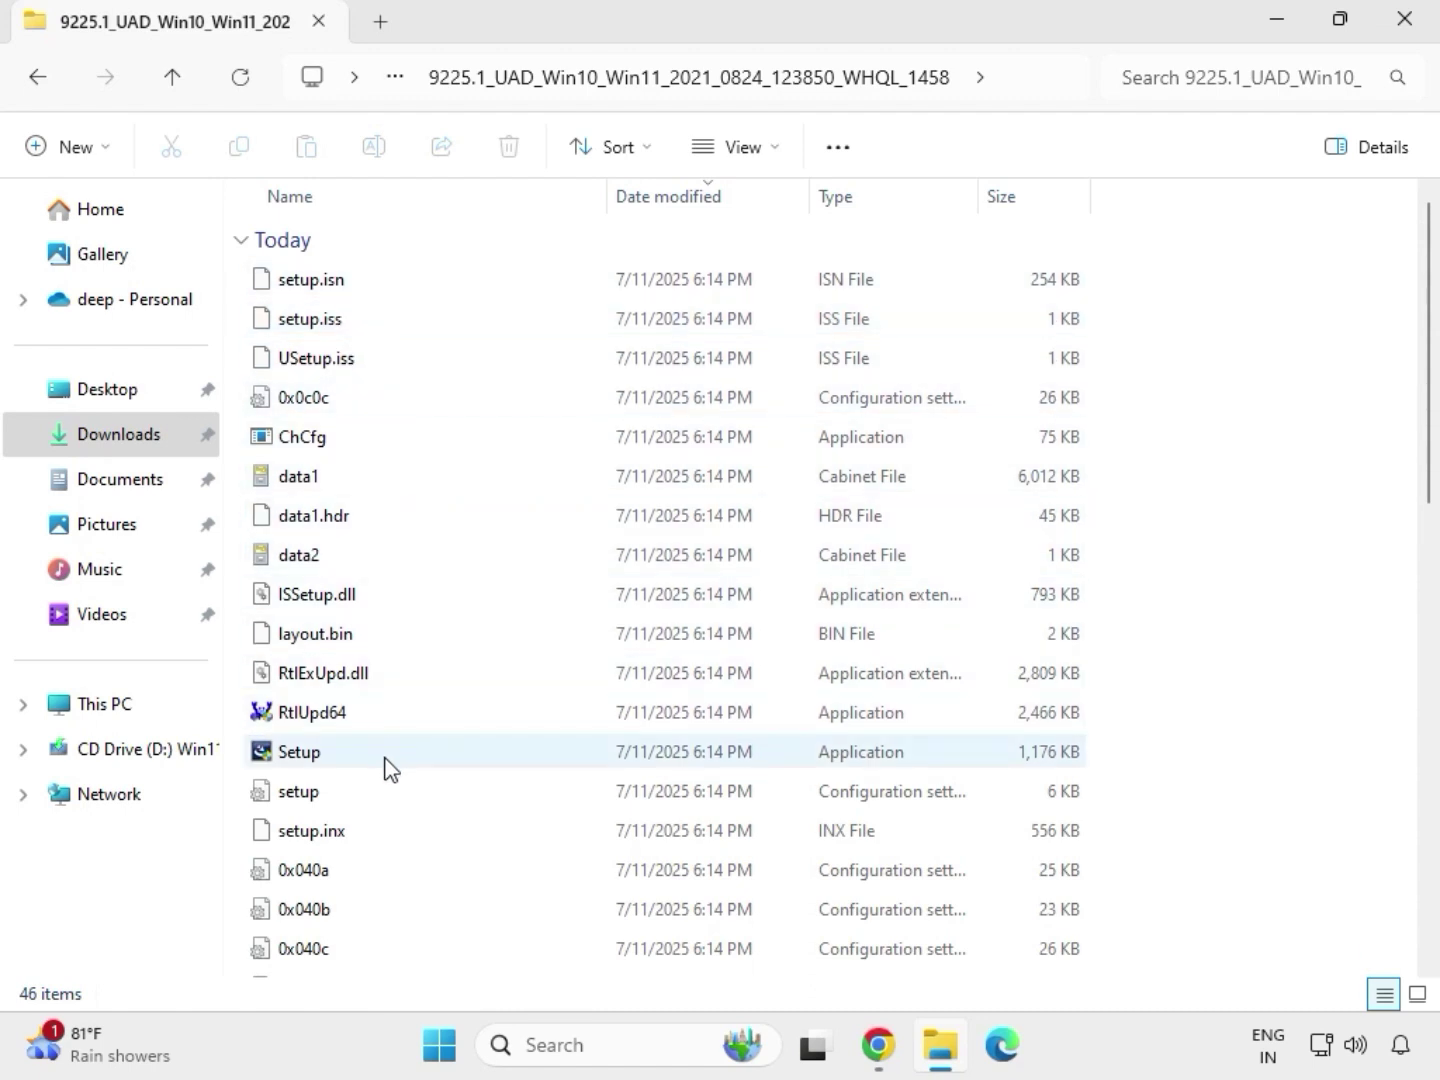
pyautogui.click(303, 758)
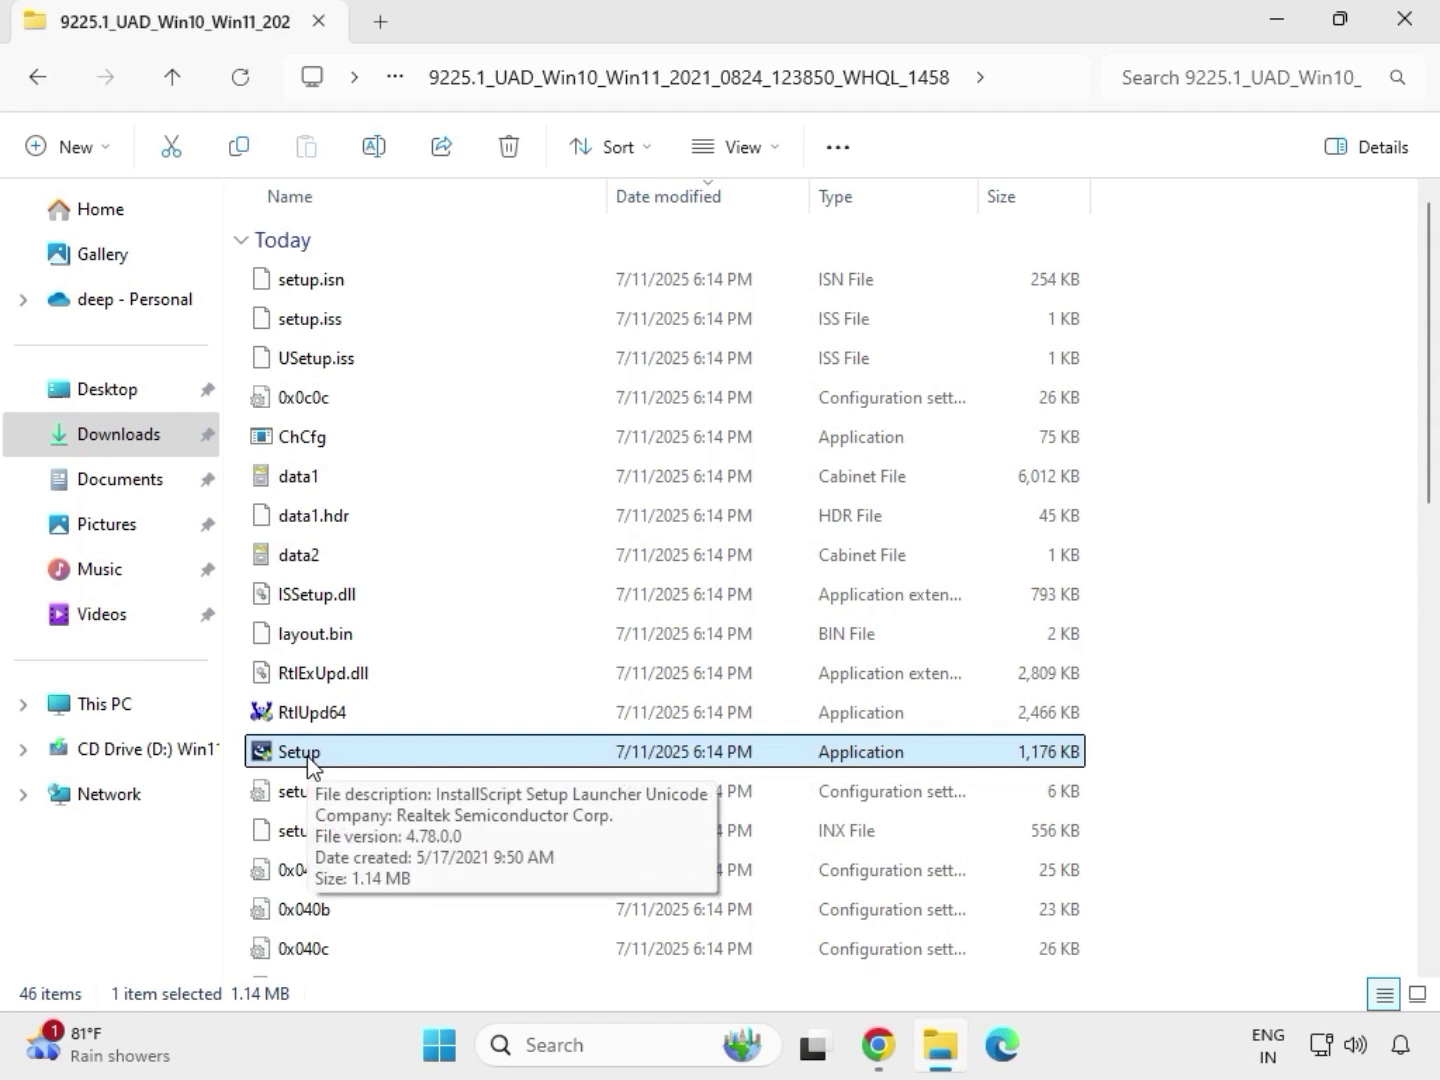
pyautogui.rightClick(330, 760)
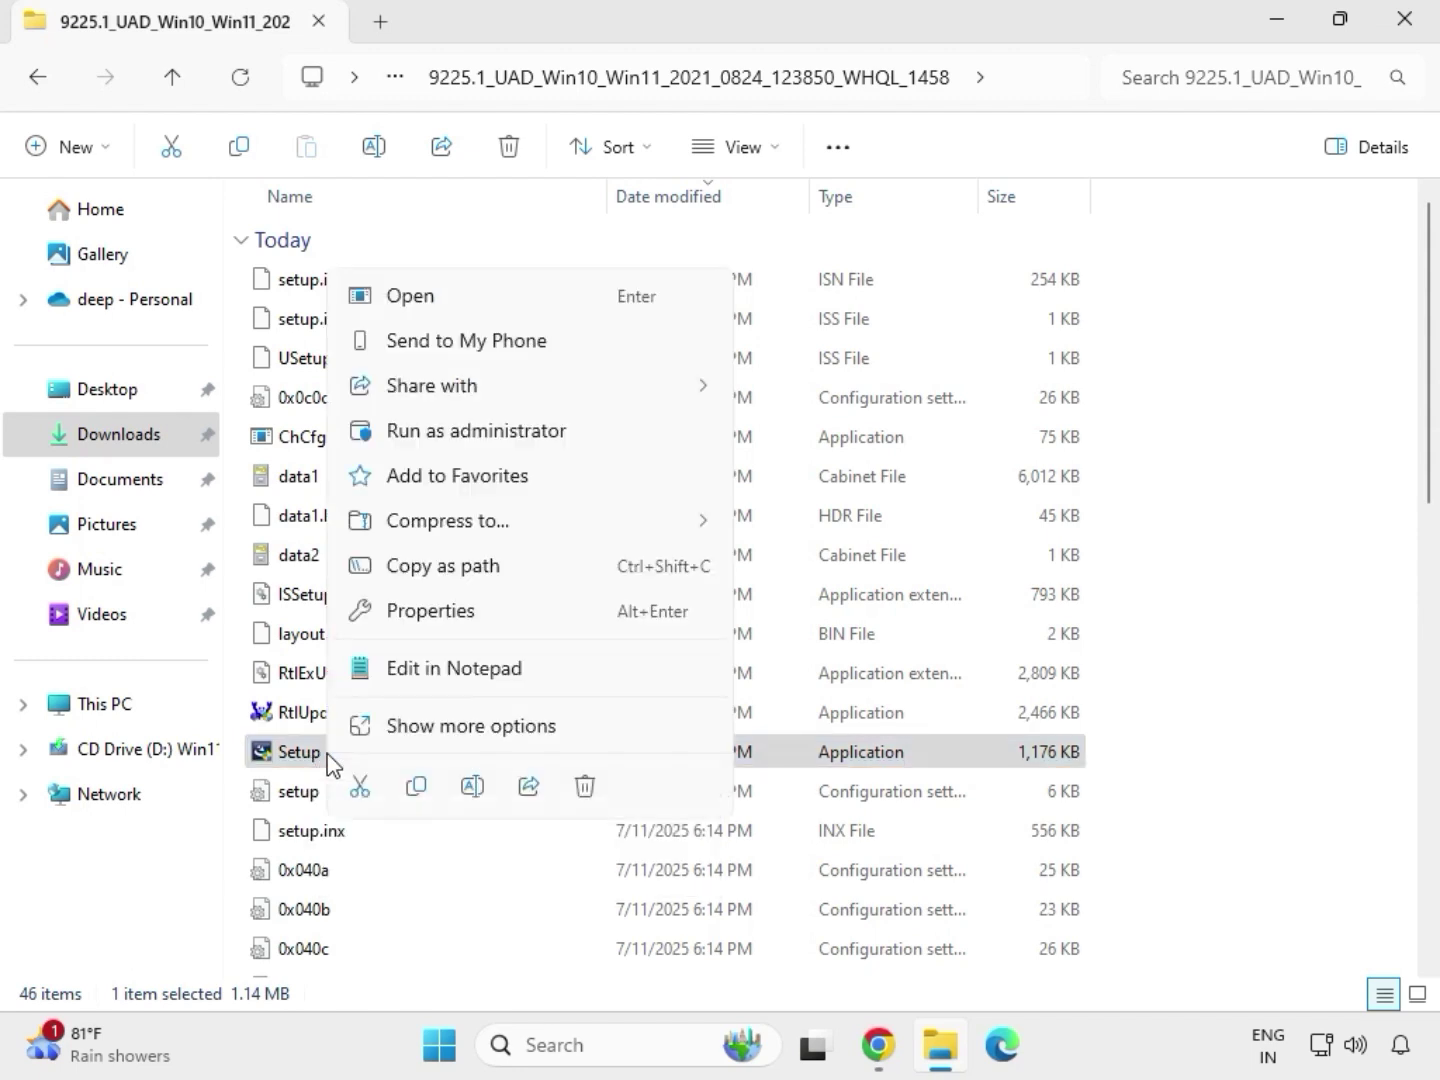
pyautogui.click(440, 436)
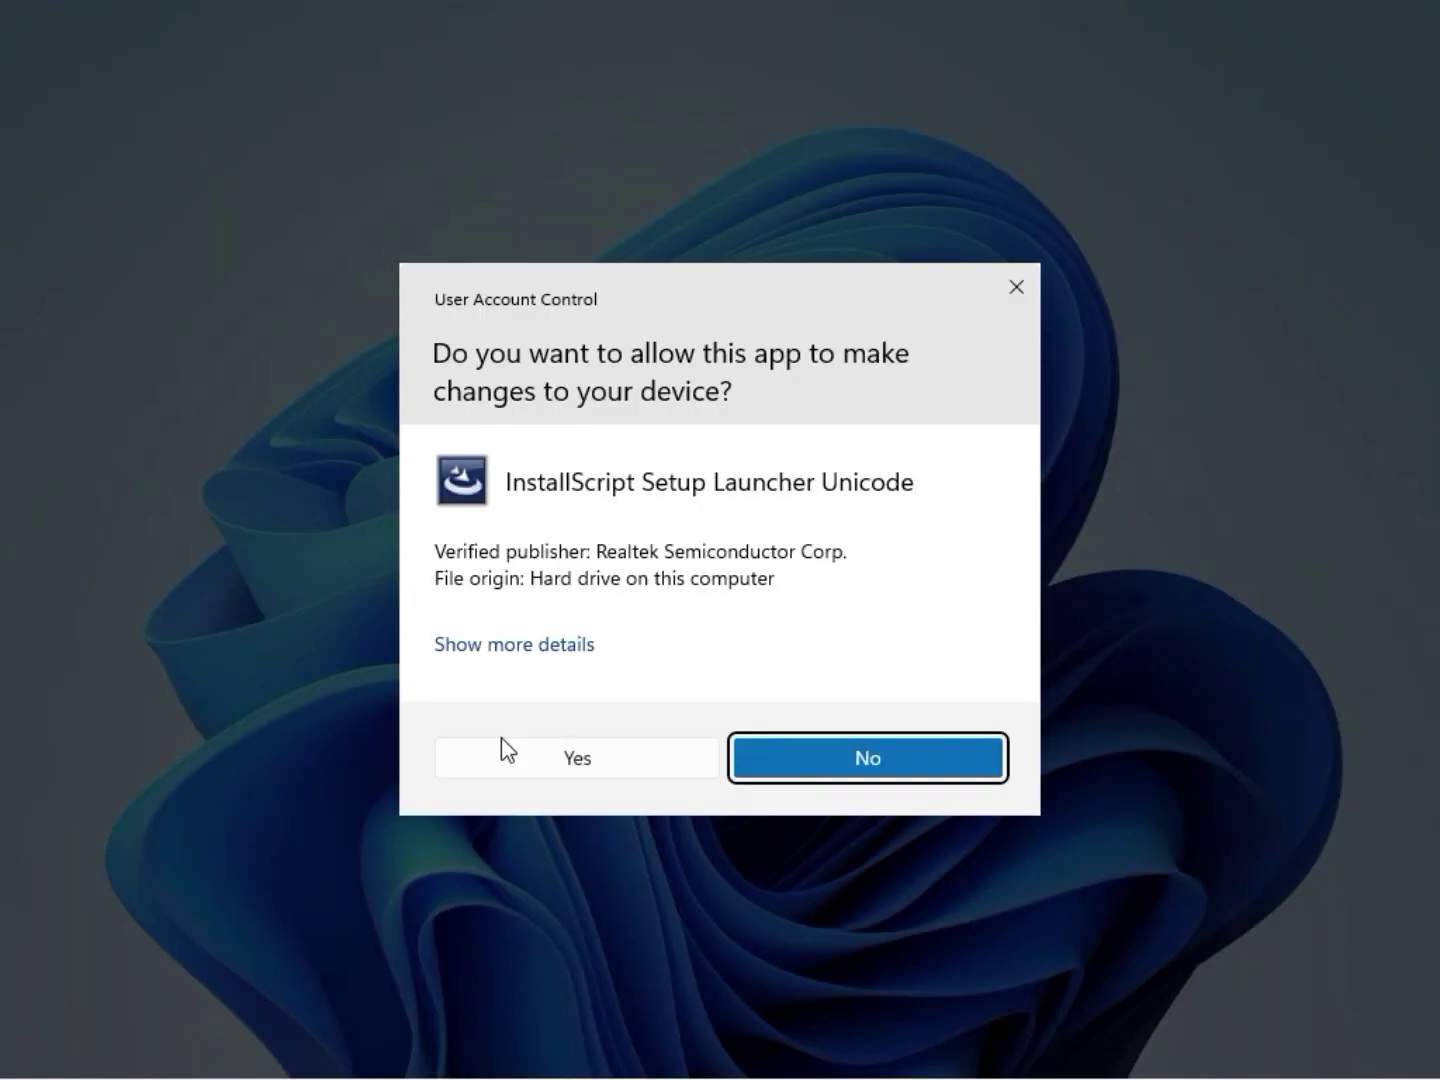
pyautogui.click(518, 761)
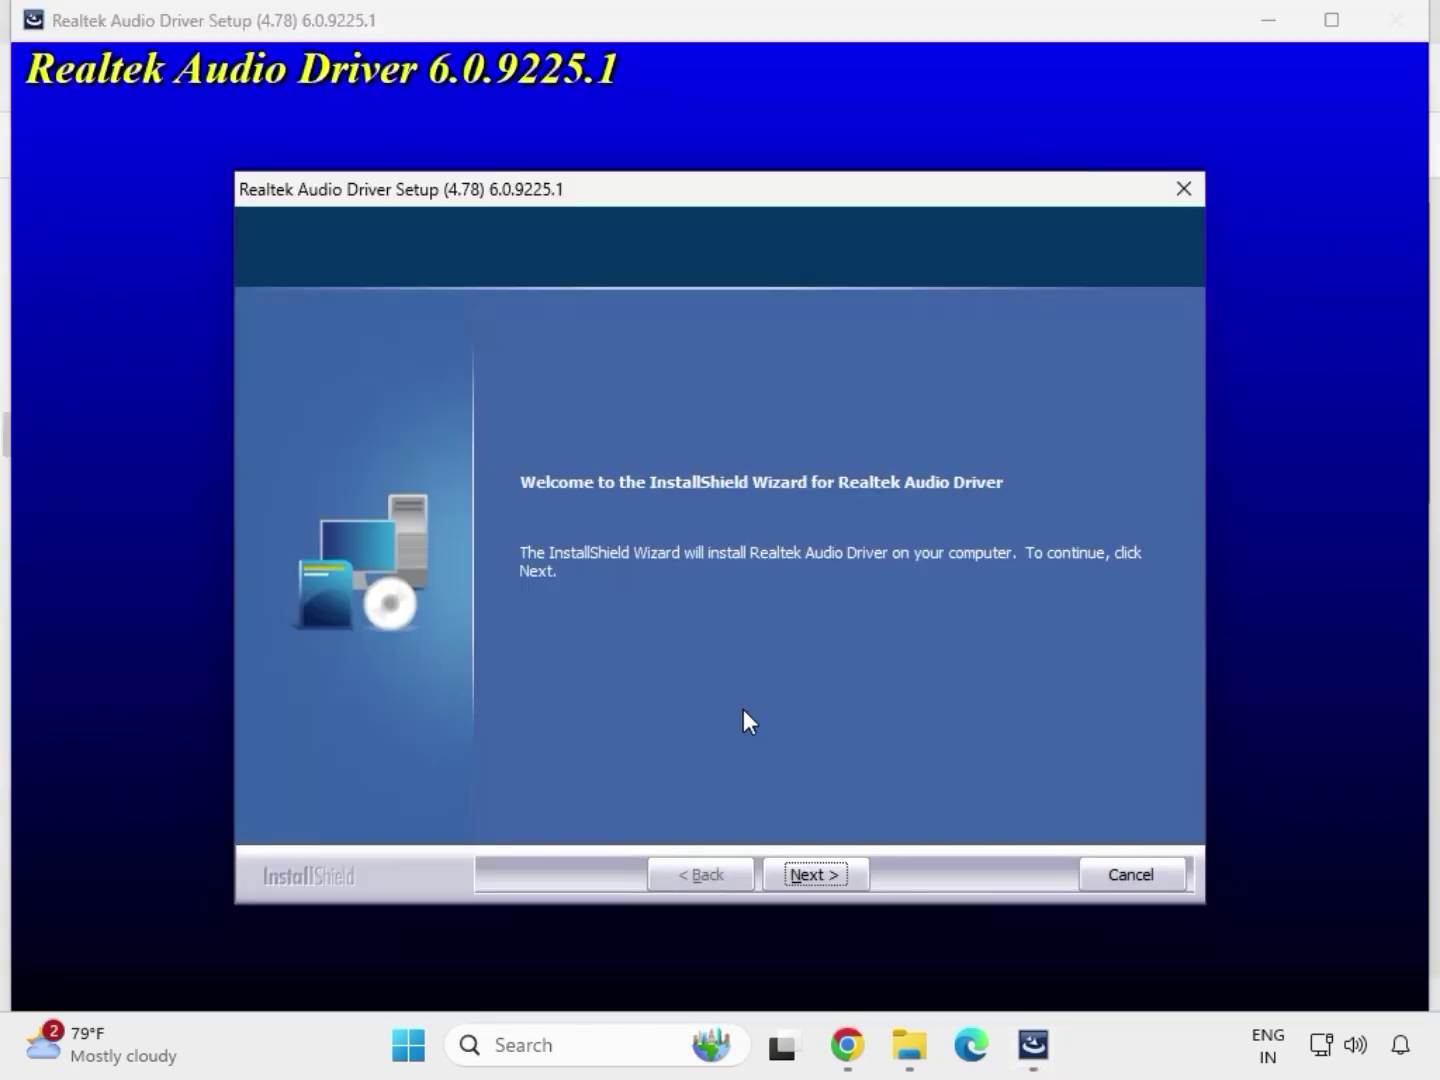
# Install the Realtek Audio Driver through the setup wizard and finish it with the option to restart the computer later.
pyautogui.click(816, 872)
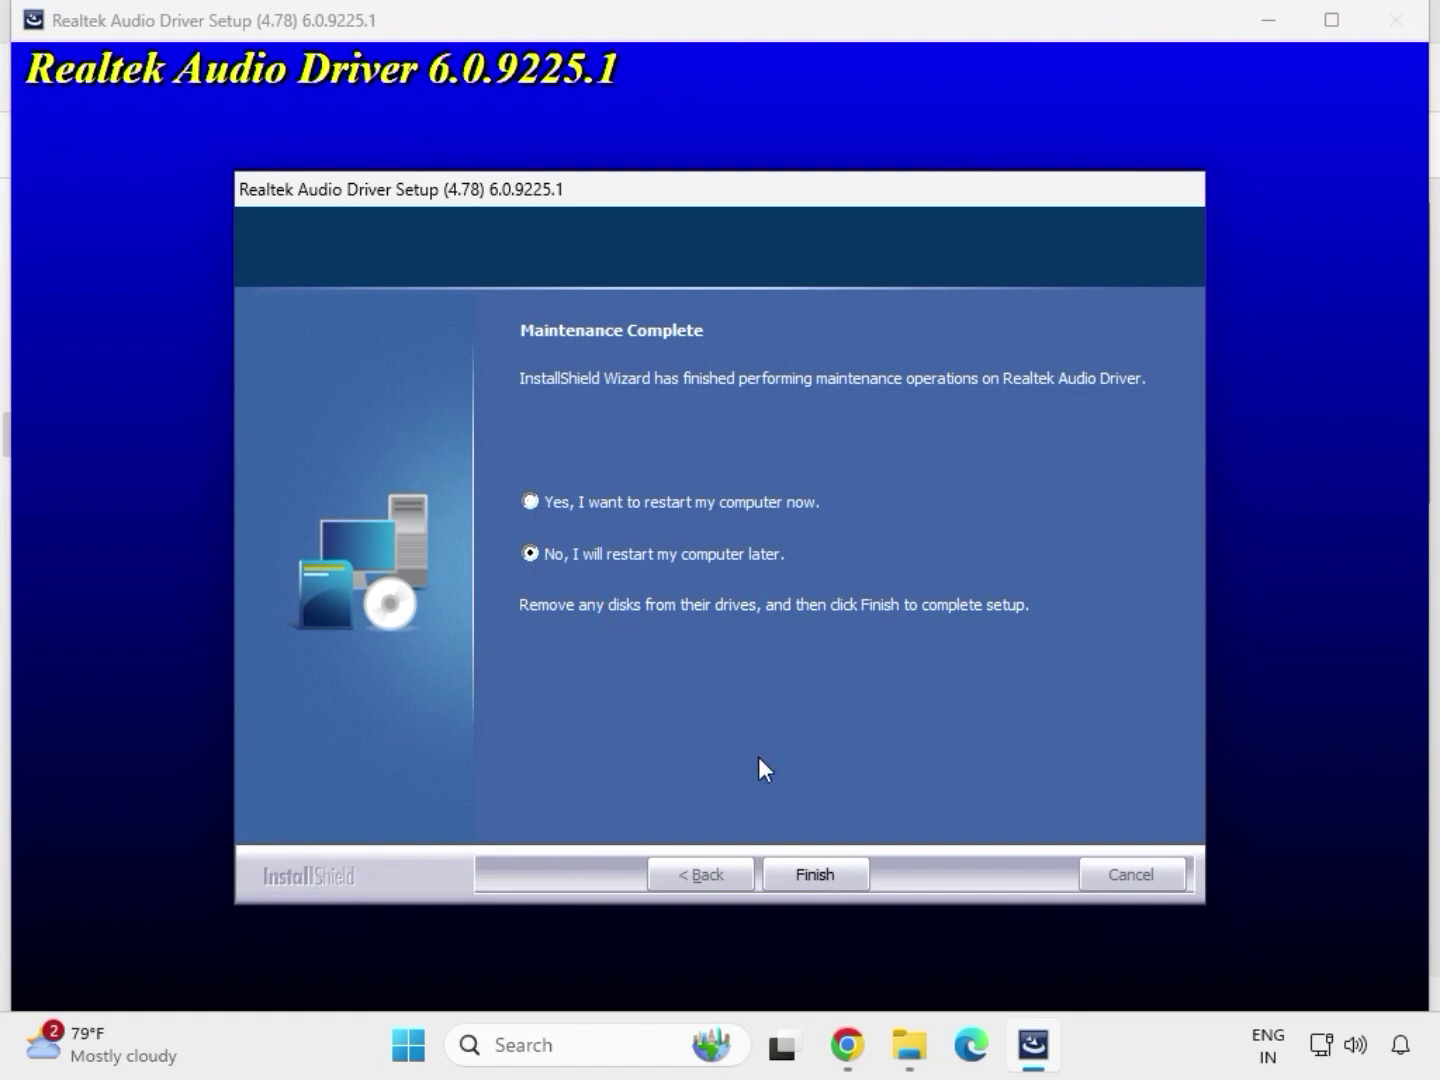
pyautogui.click(813, 874)
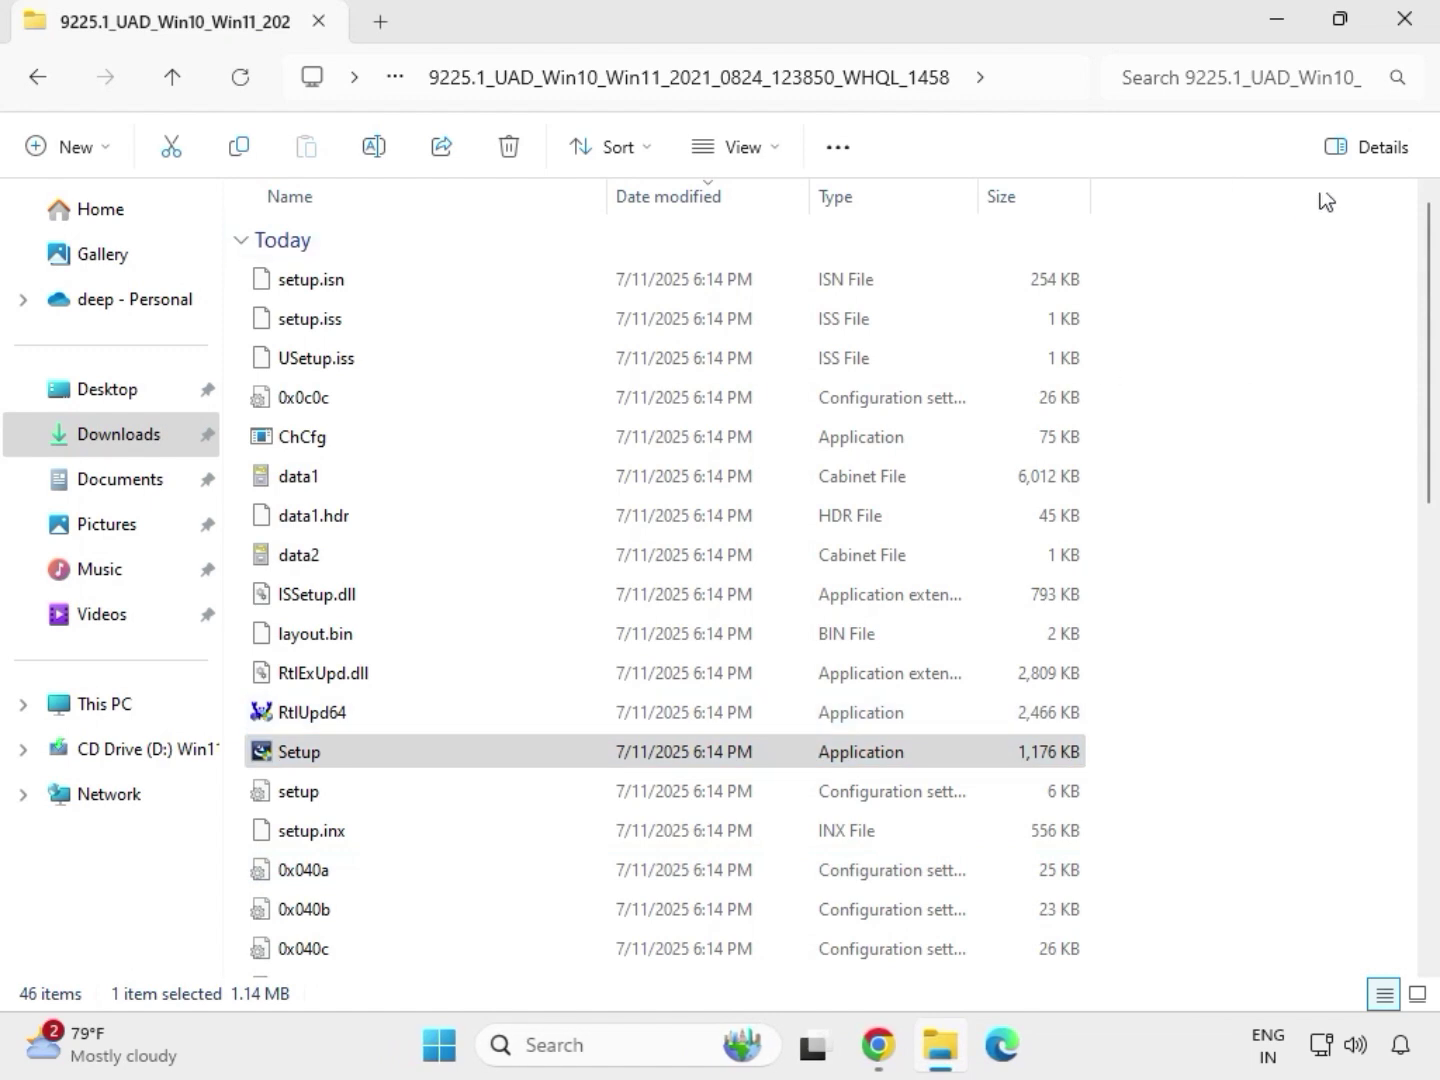